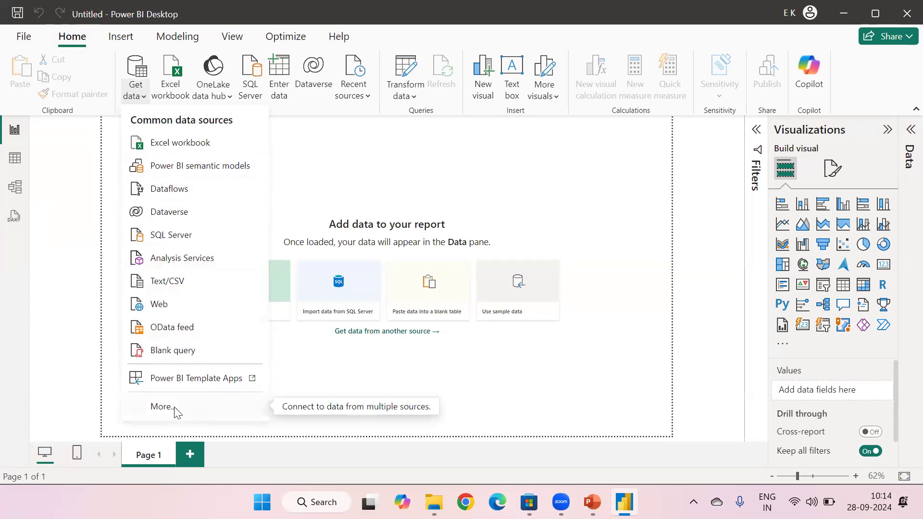
Step: Browse the full list of data connectors and start a connection to a Text/CSV file
click(162, 407)
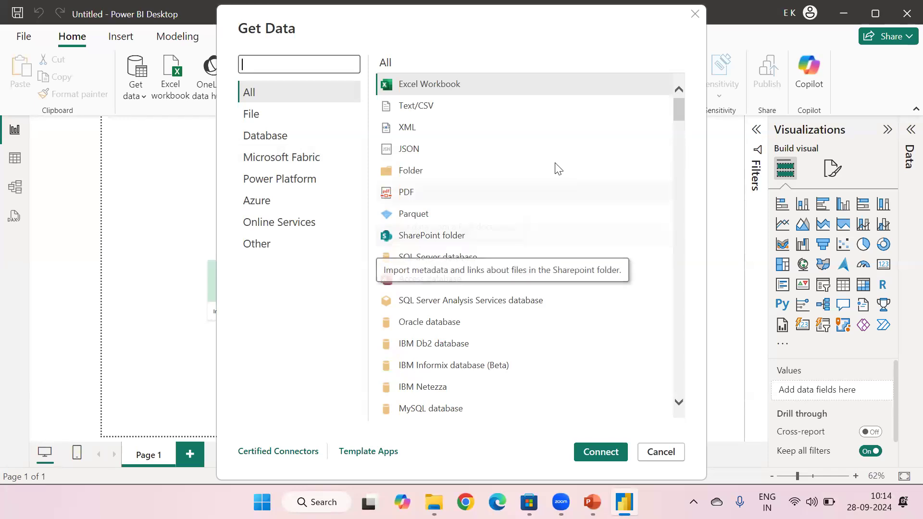
drag(679, 124, 668, 186)
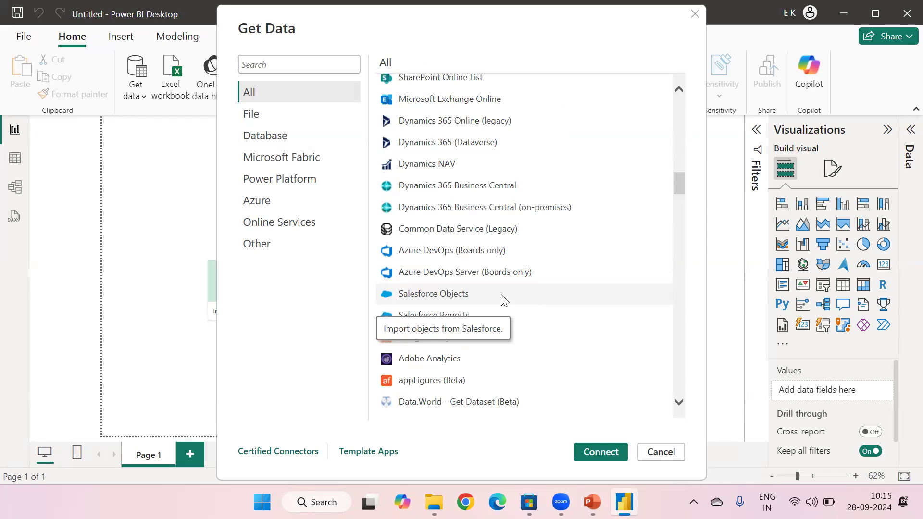
drag(677, 189, 658, 97)
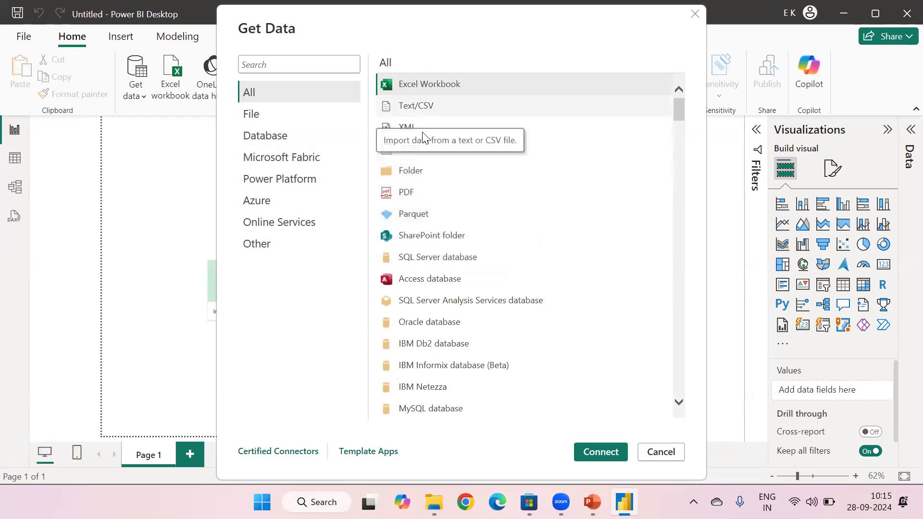
click(432, 110)
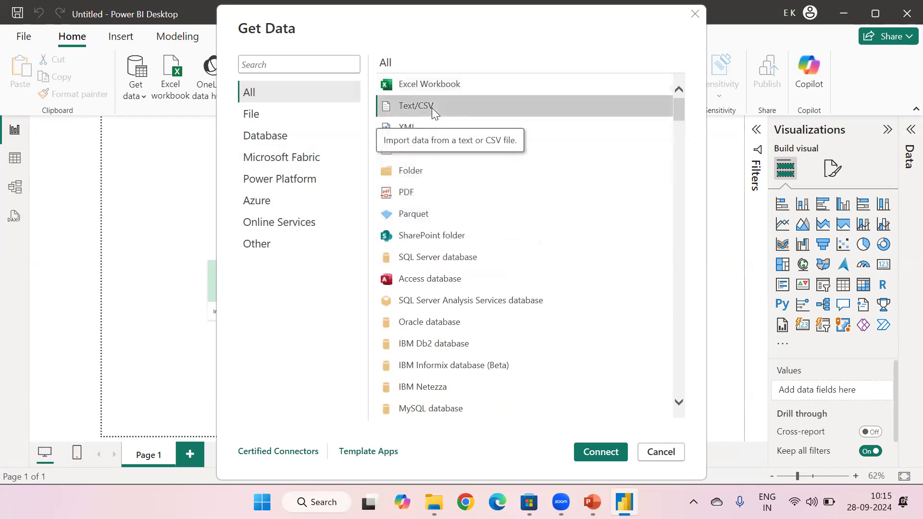
click(600, 452)
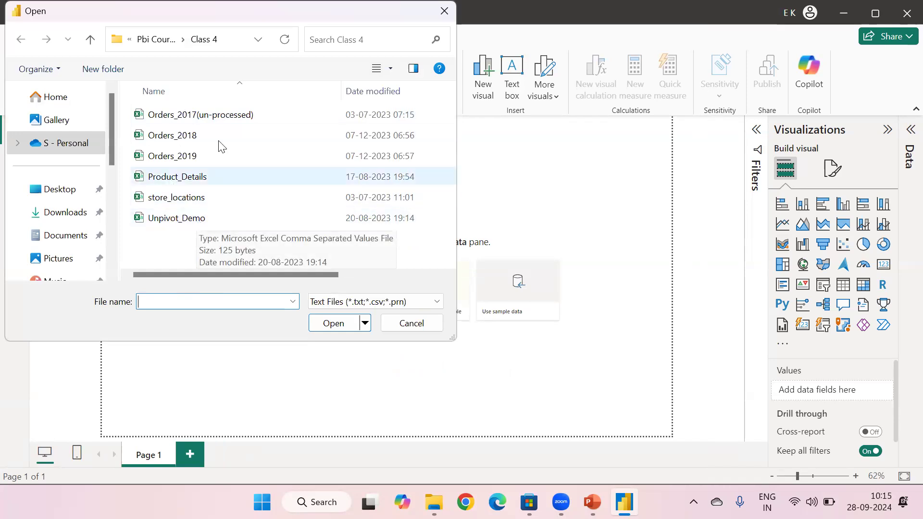
Step: Load the Orders_csv file from the PBi Files folder on New Volume (D:) without transforming it
scroll(67, 226, down, 5)
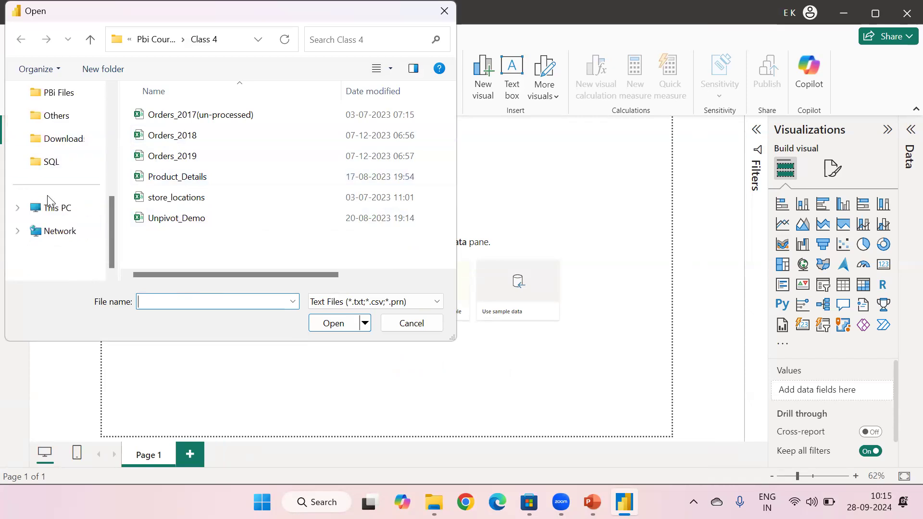
click(63, 217)
double_click(198, 169)
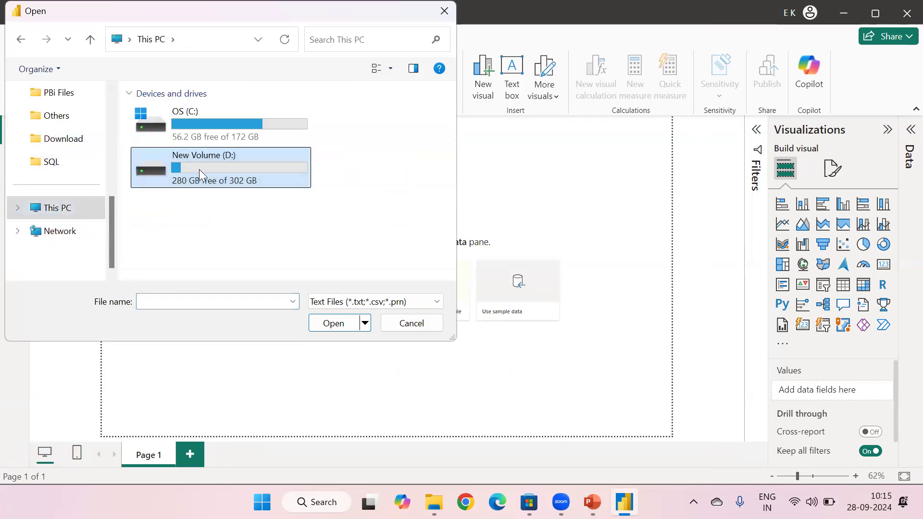
double_click(259, 141)
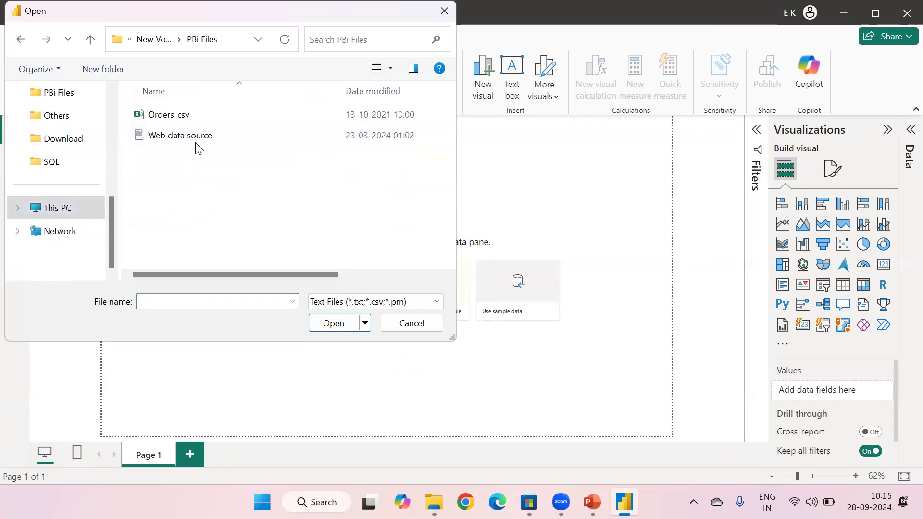
click(209, 118)
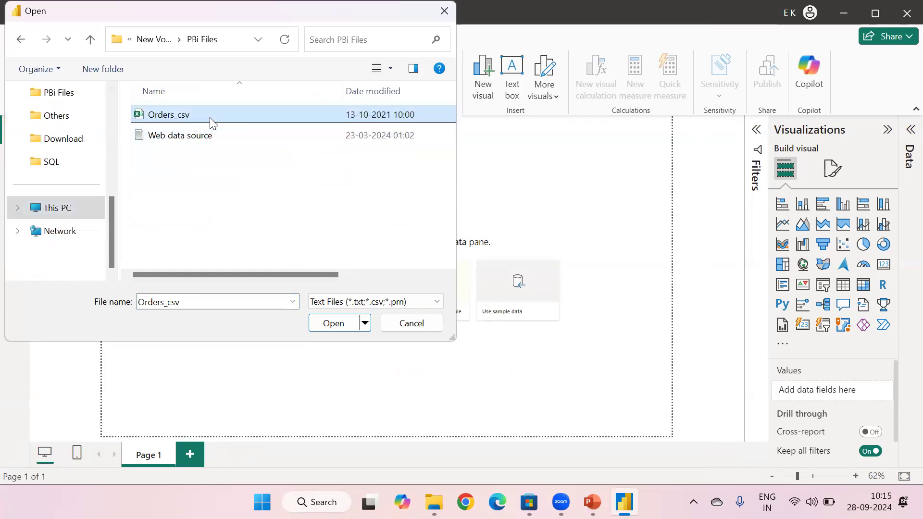
click(333, 325)
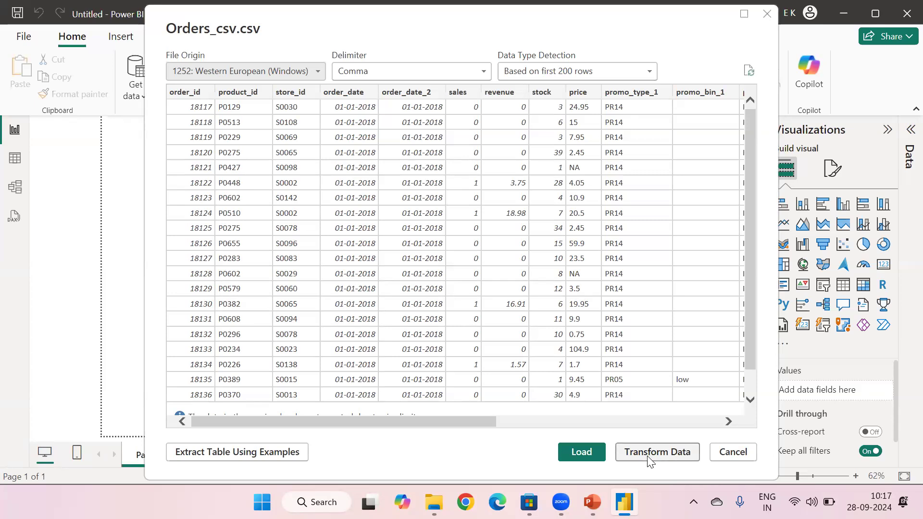
click(580, 452)
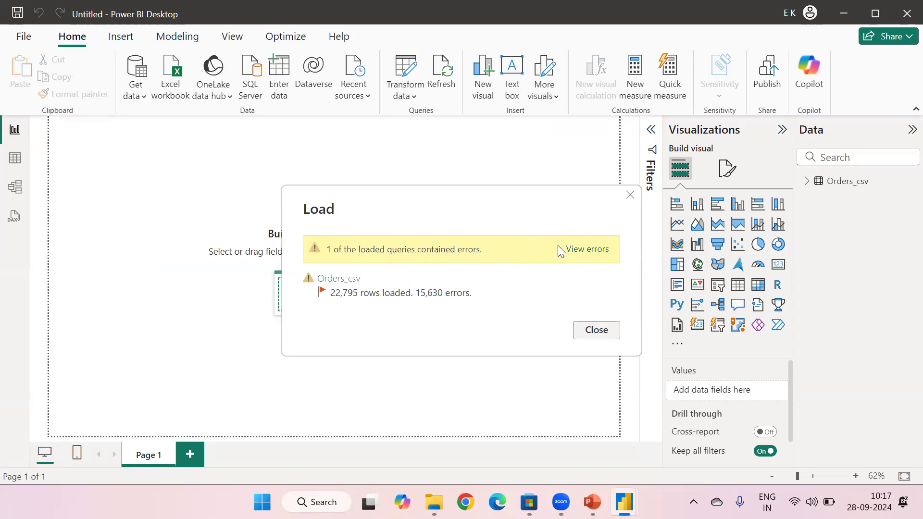
Step: View the Orders_csv load errors in a maximized Power Query Editor, close it without applying and discard the pending query changes
click(587, 249)
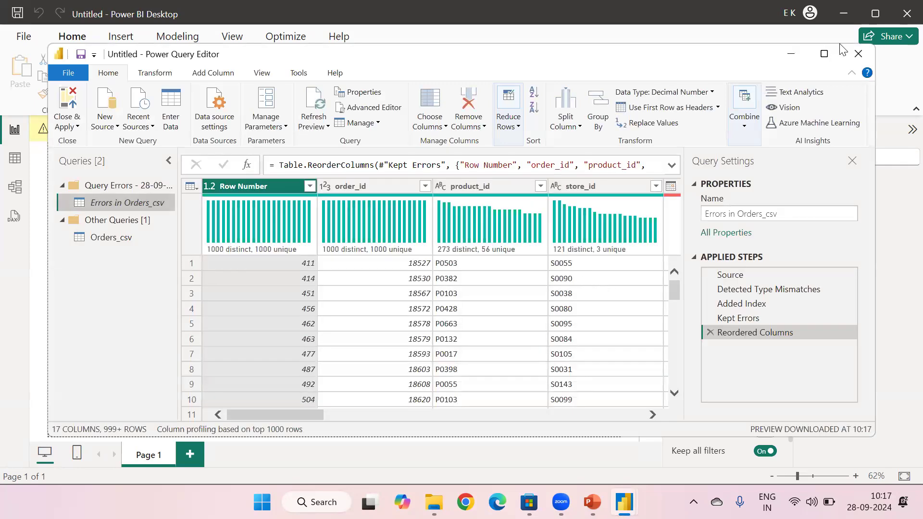
click(824, 54)
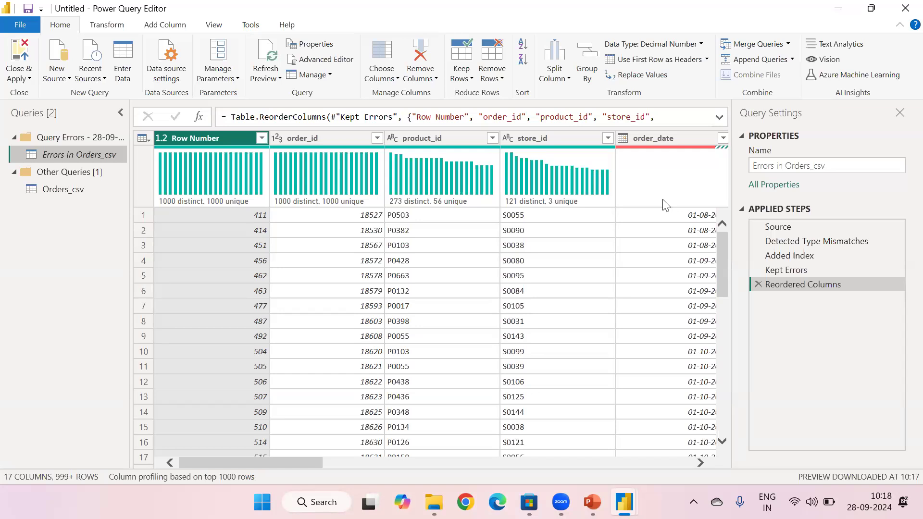
click(903, 12)
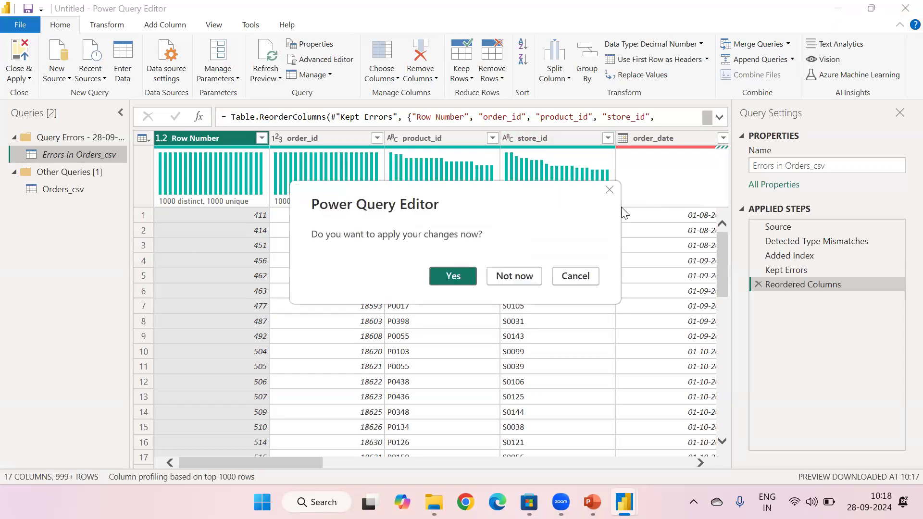
click(514, 276)
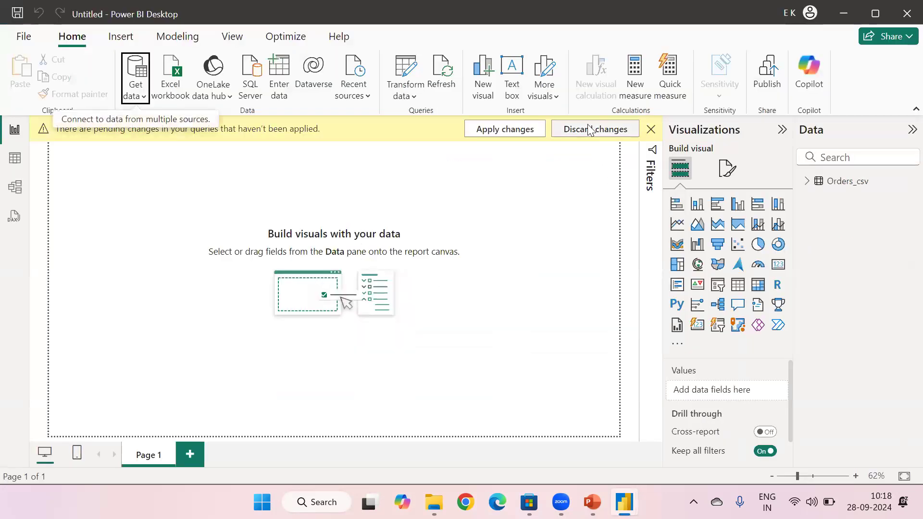
click(578, 126)
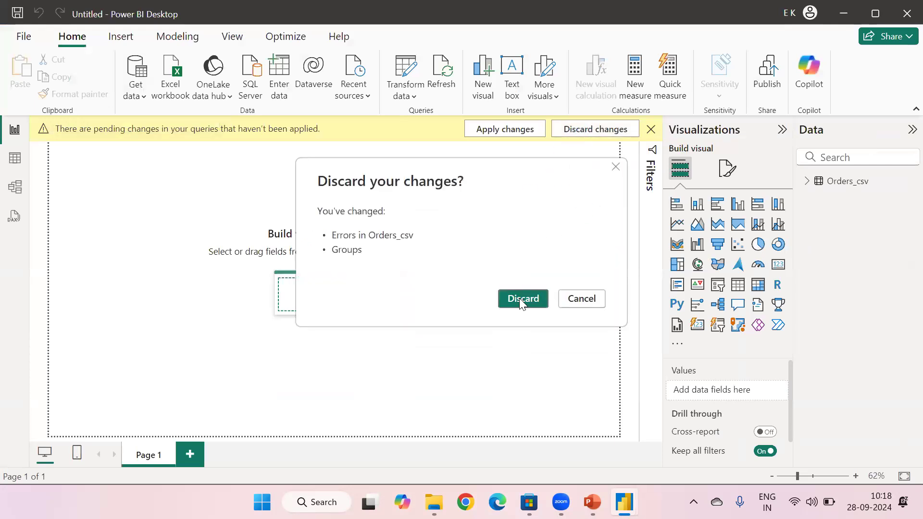
click(520, 298)
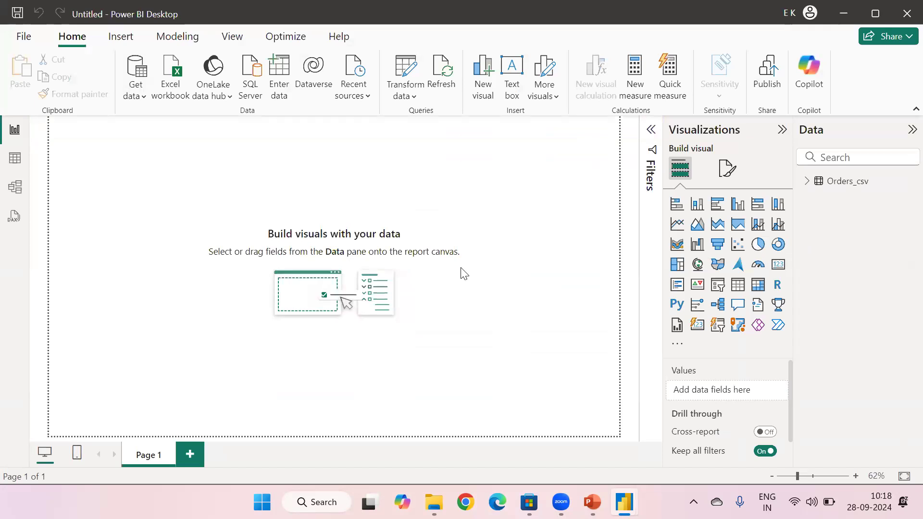
Step: Connect to the Orders_csv text file again and open it in Power Query Editor for transformation
click(135, 93)
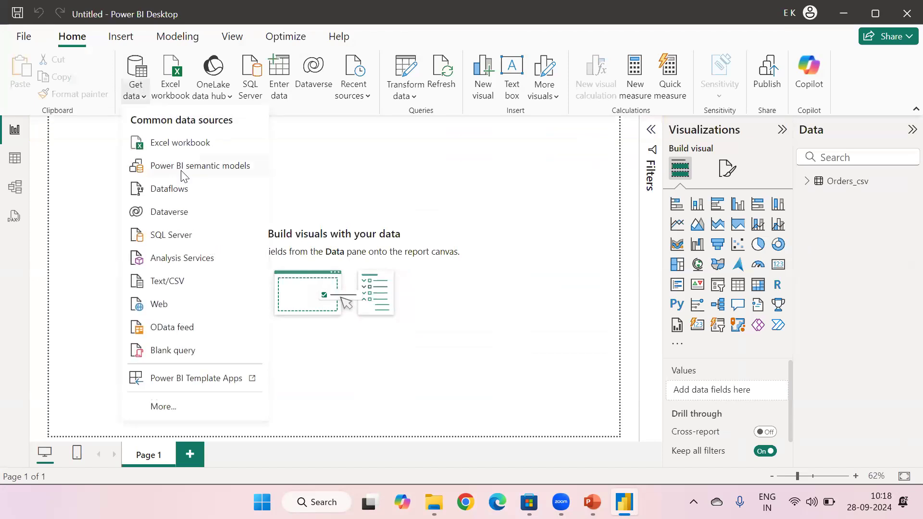
click(182, 281)
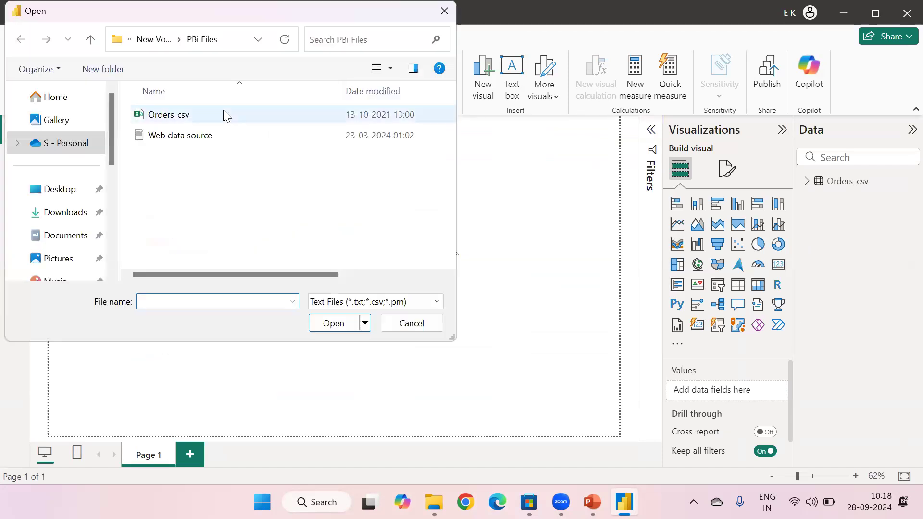
click(223, 115)
click(333, 323)
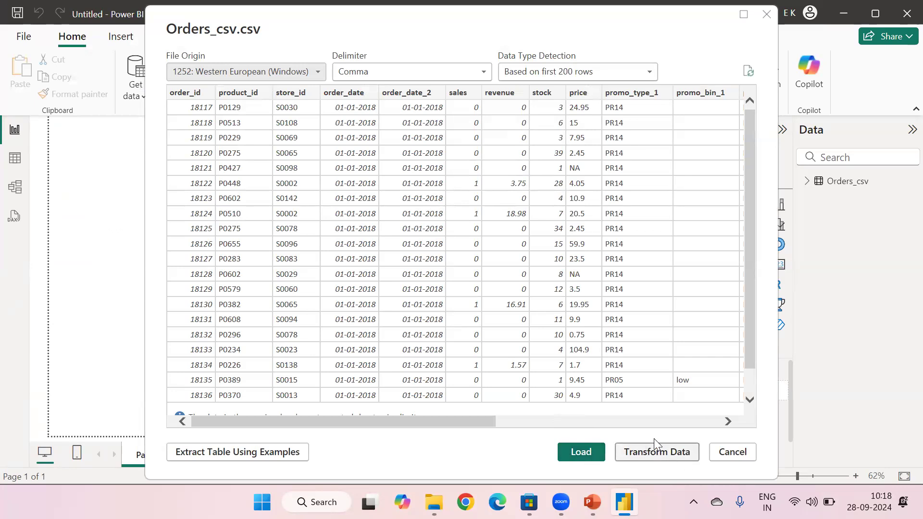
click(653, 457)
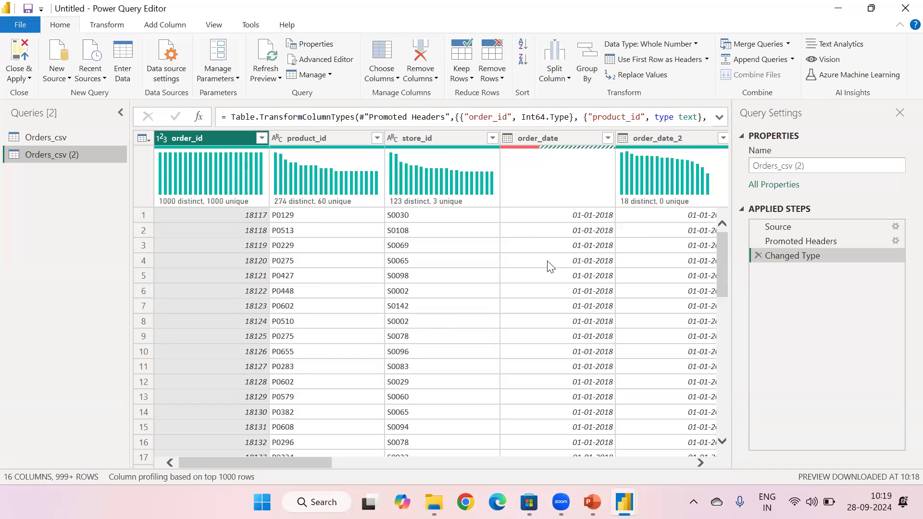
Step: Close Power Query Editor without applying and discard the pending Orders_csv (2) query
mouse_move(376, 191)
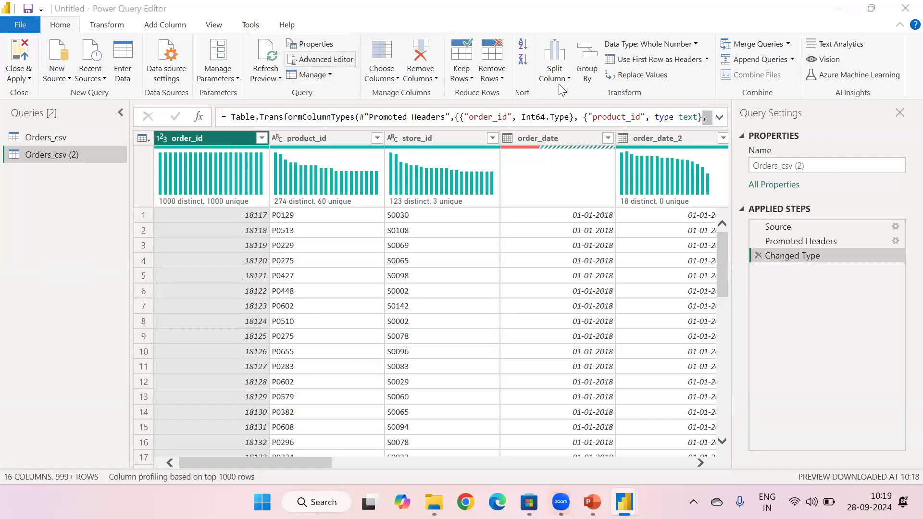
mouse_move(457, 167)
click(901, 9)
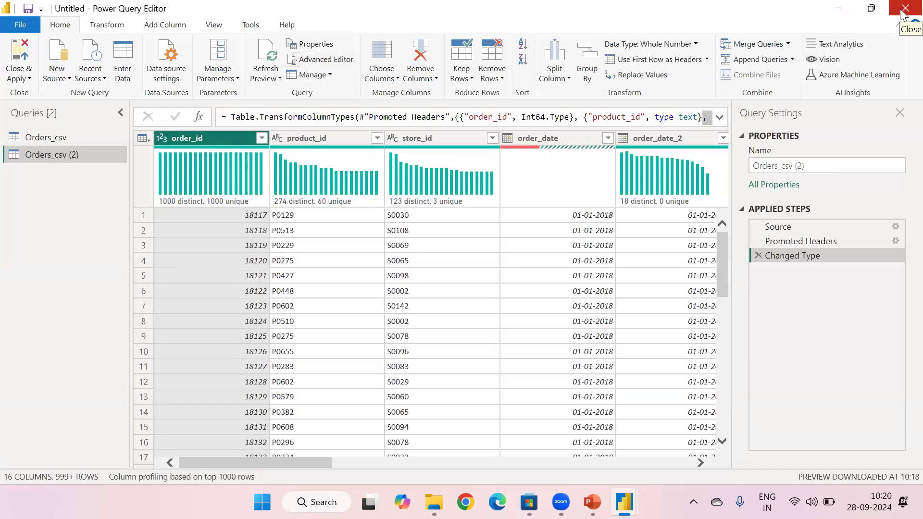
click(512, 282)
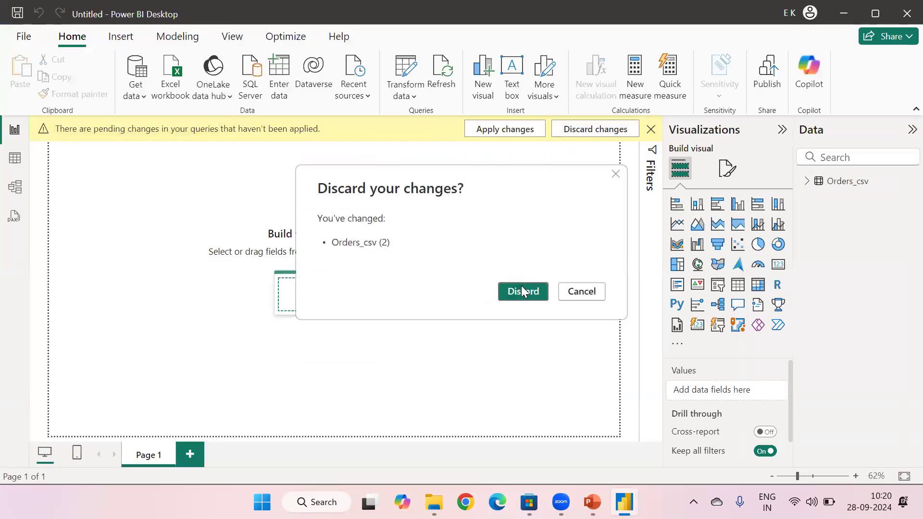
click(522, 291)
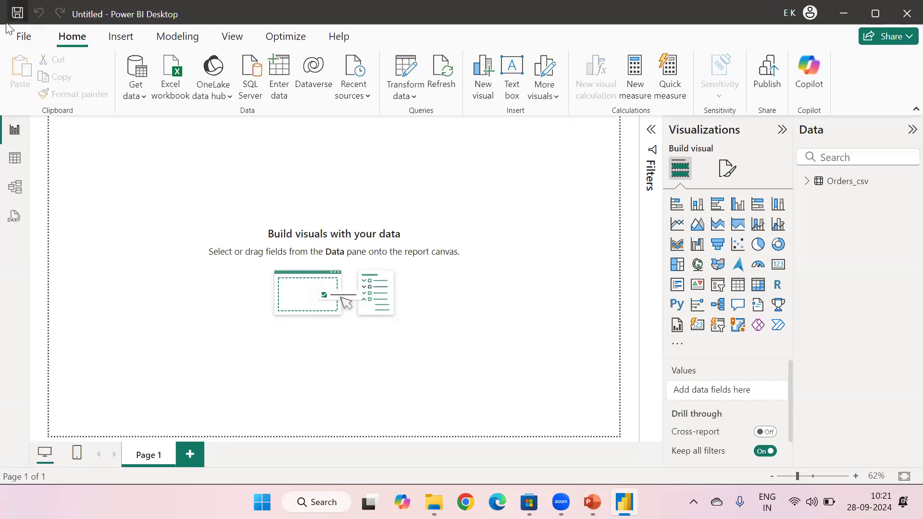
Step: Connect to the Sample-Superstore Excel workbook and bring its Orders, Users and Returns sheets into Power Query Editor
click(169, 89)
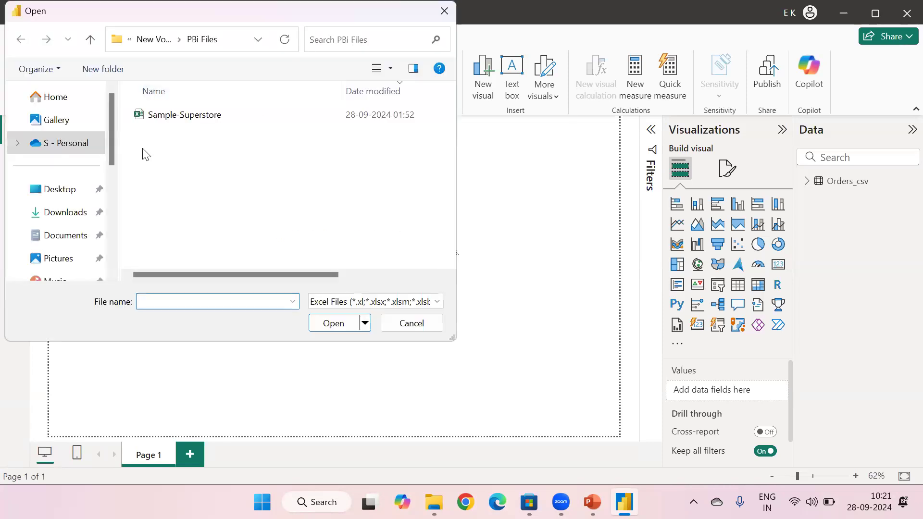
click(192, 116)
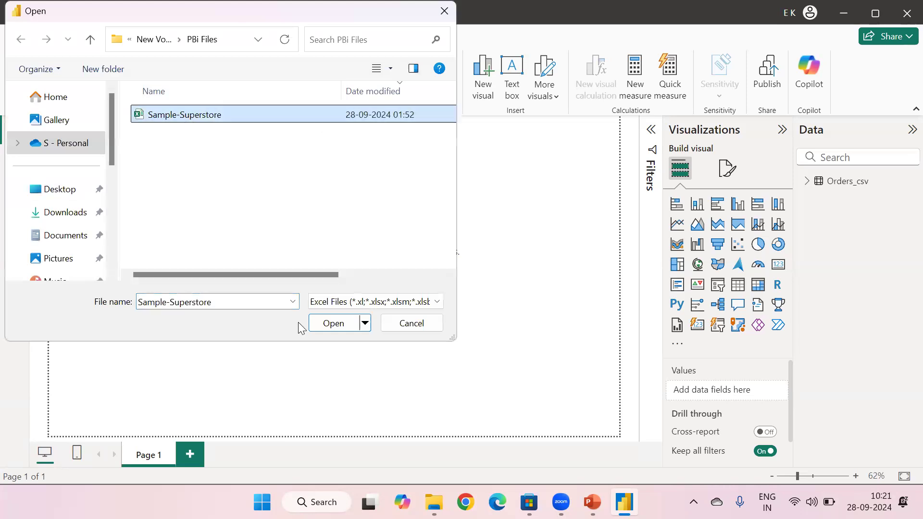
click(326, 328)
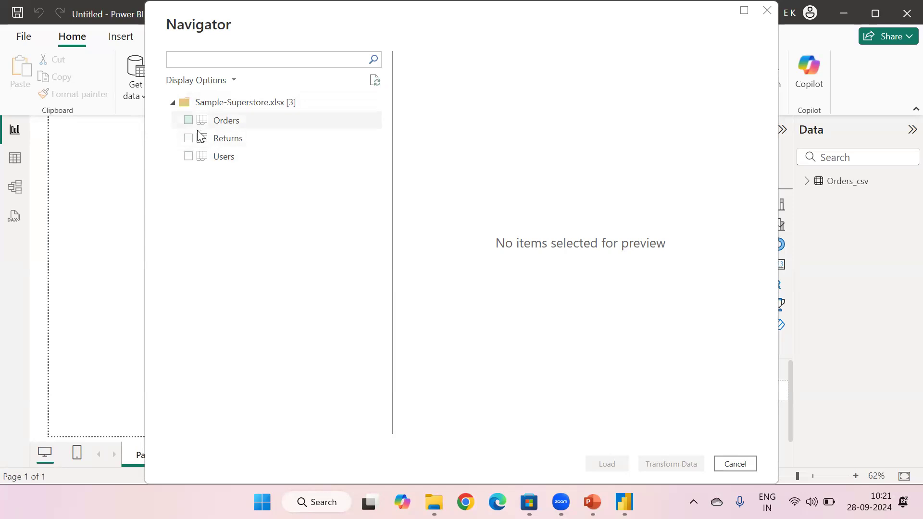
click(188, 120)
click(188, 157)
click(188, 139)
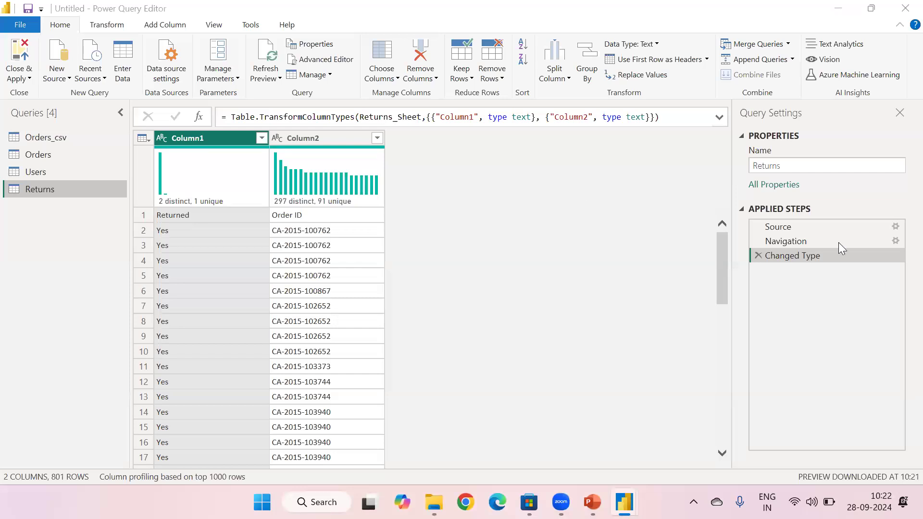
Step: Display the Orders query, close Power Query Editor without applying and discard the pending Orders, Users and Returns queries
click(35, 152)
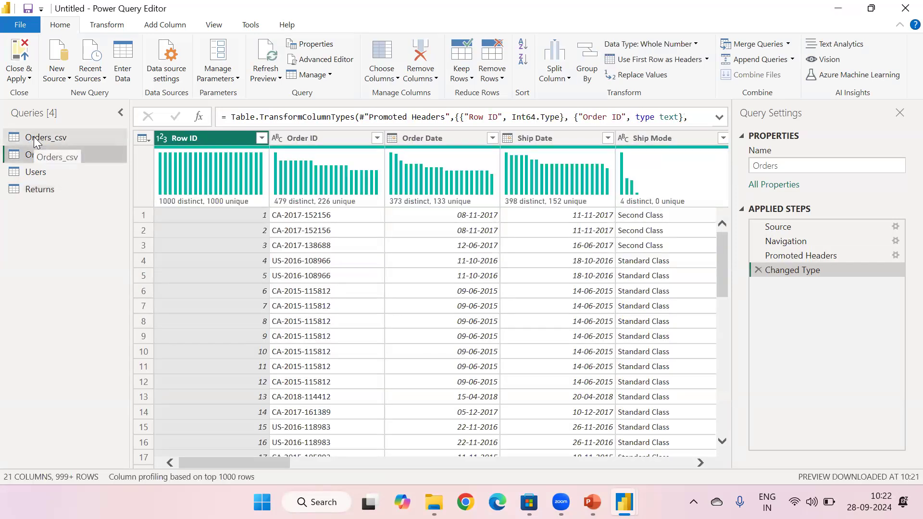
click(903, 11)
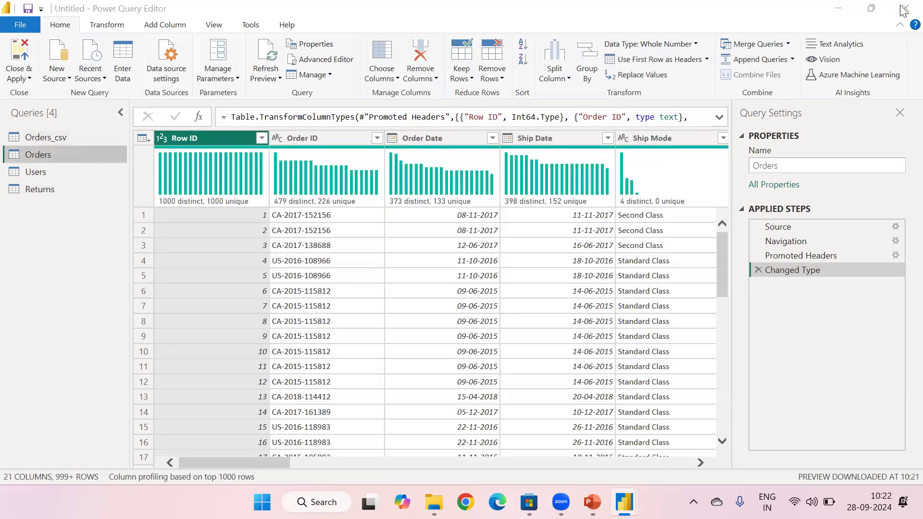
click(513, 278)
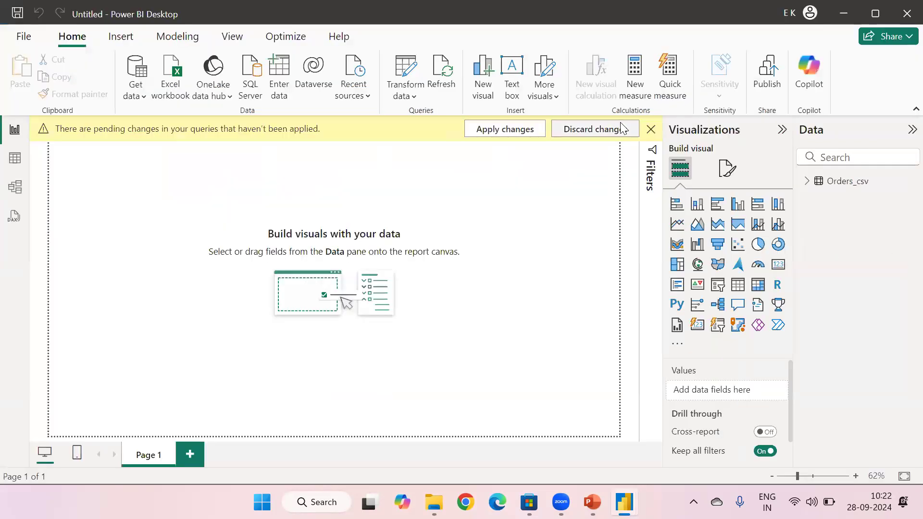
click(599, 130)
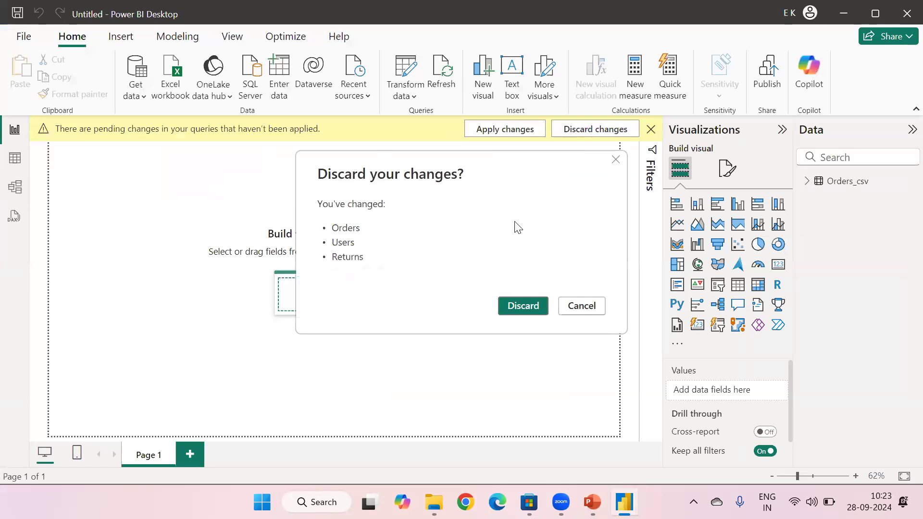
click(525, 305)
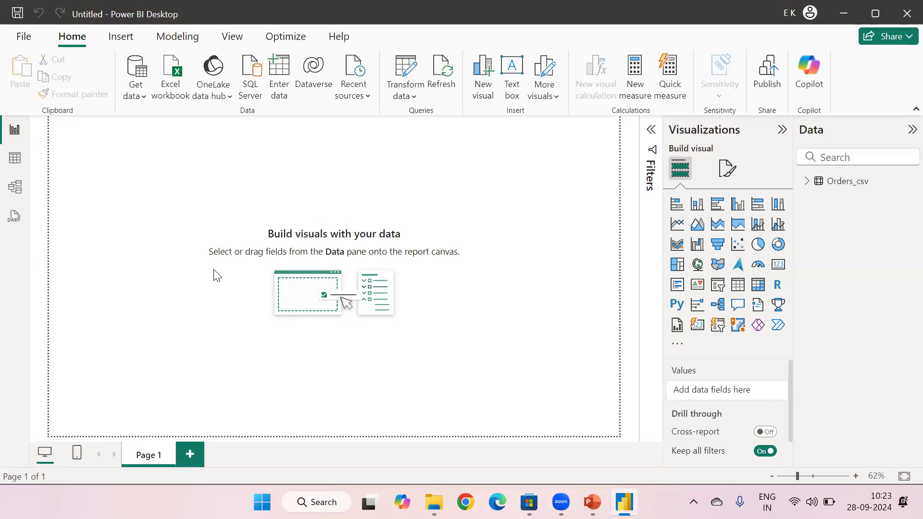
Step: Open SQL Server Management Studio 20, connect to the ENGINIUS database engine with Windows Authentication and expand its Databases folder
key(super+s)
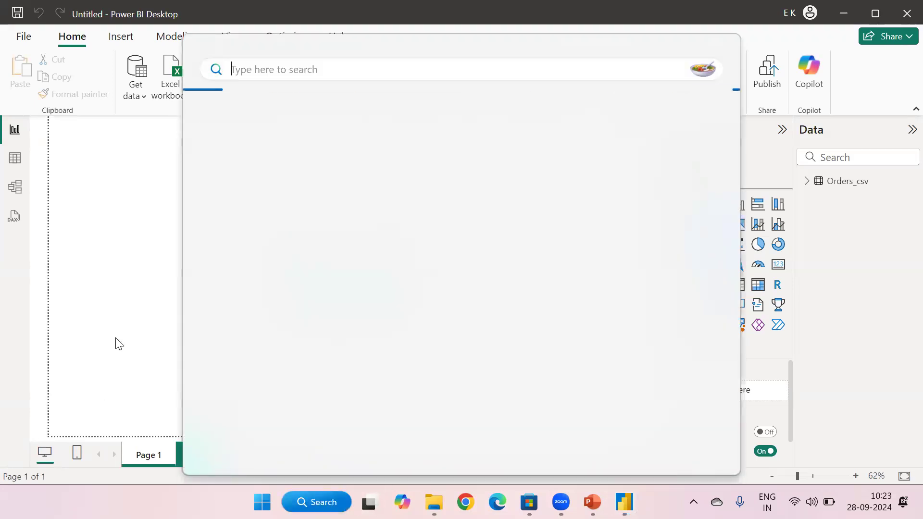
key(Escape)
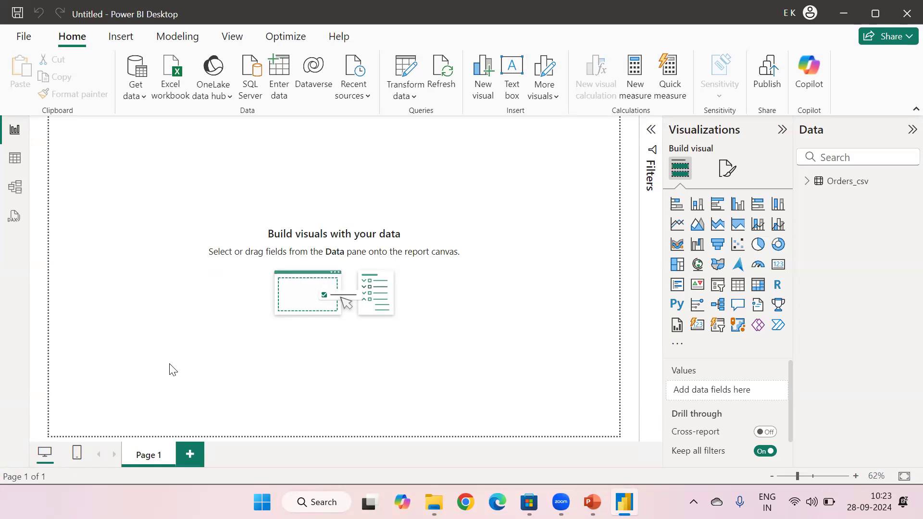
click(315, 501)
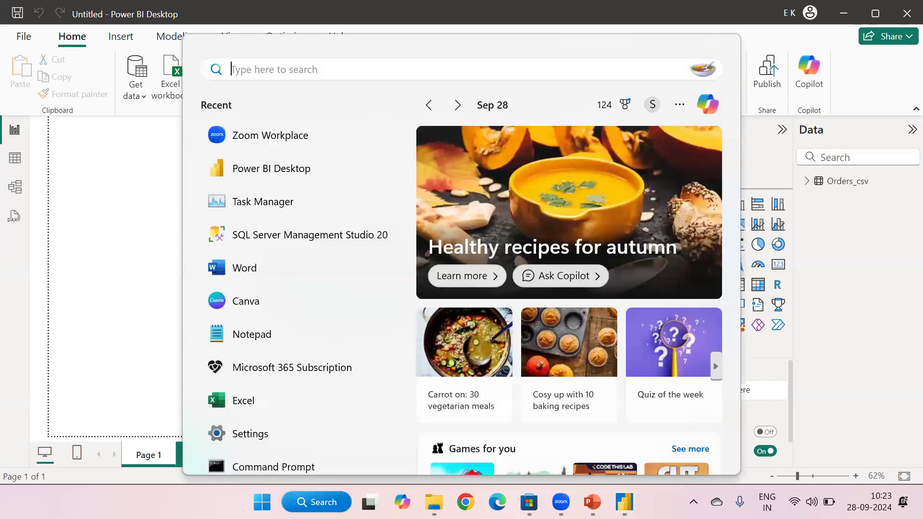
text(sql)
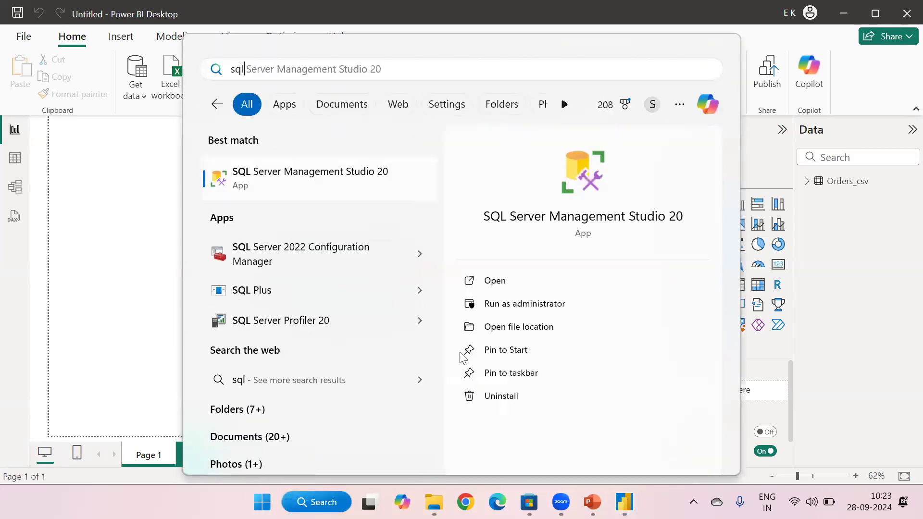
click(494, 283)
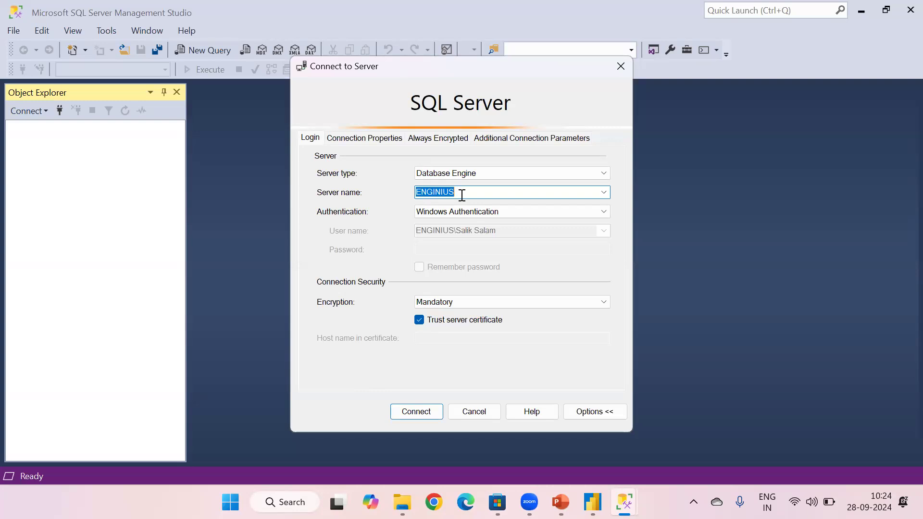
click(419, 416)
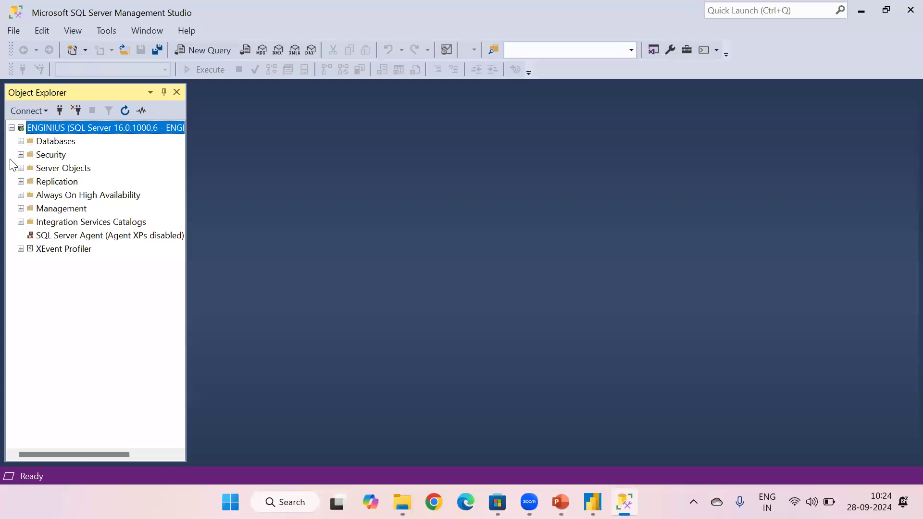
click(20, 141)
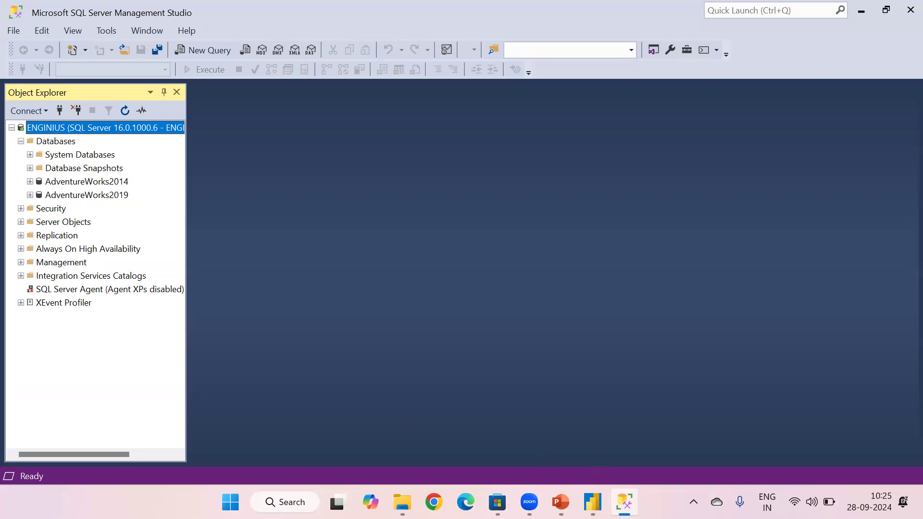
Step: Switch to Power BI Desktop and start a new connection to a SQL Server database from the full list of data sources
click(593, 502)
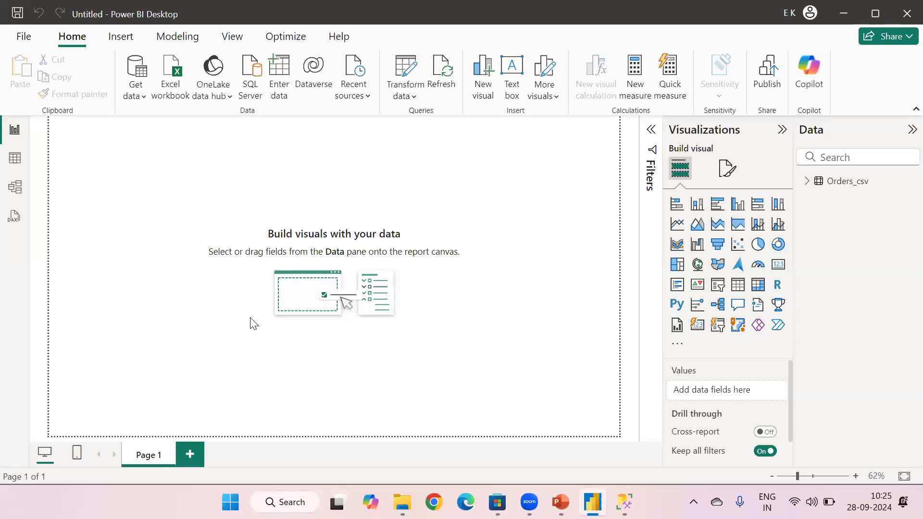
click(136, 95)
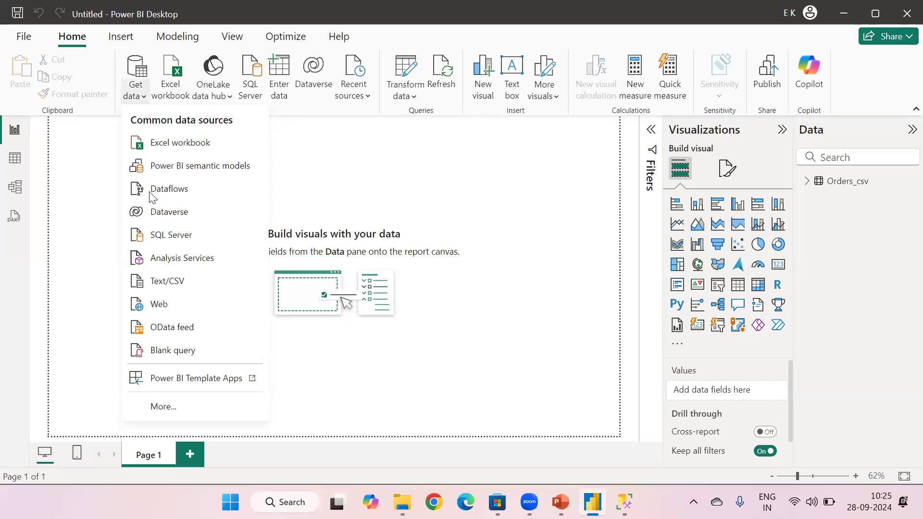
click(168, 412)
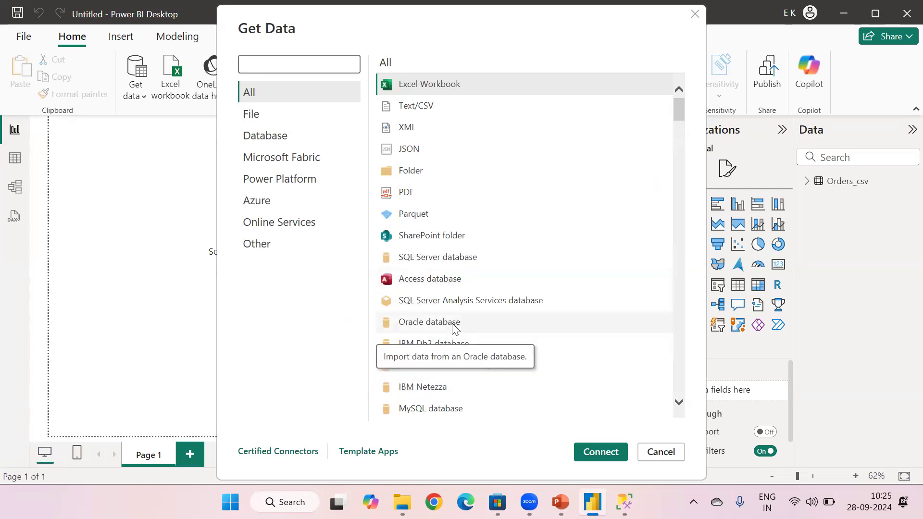
click(442, 259)
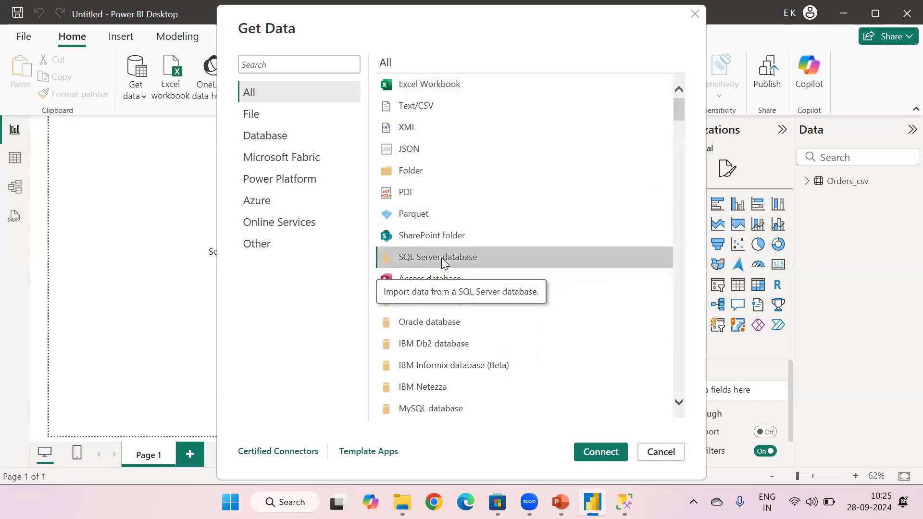
click(596, 452)
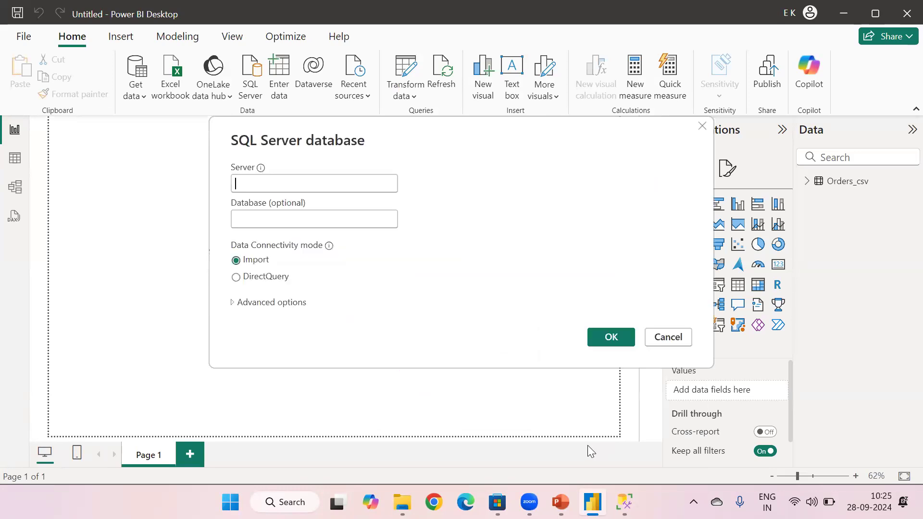
Step: Connect to the AdventureWorks2014 database on server ENGINIUS in Import mode
click(305, 188)
text(EN)
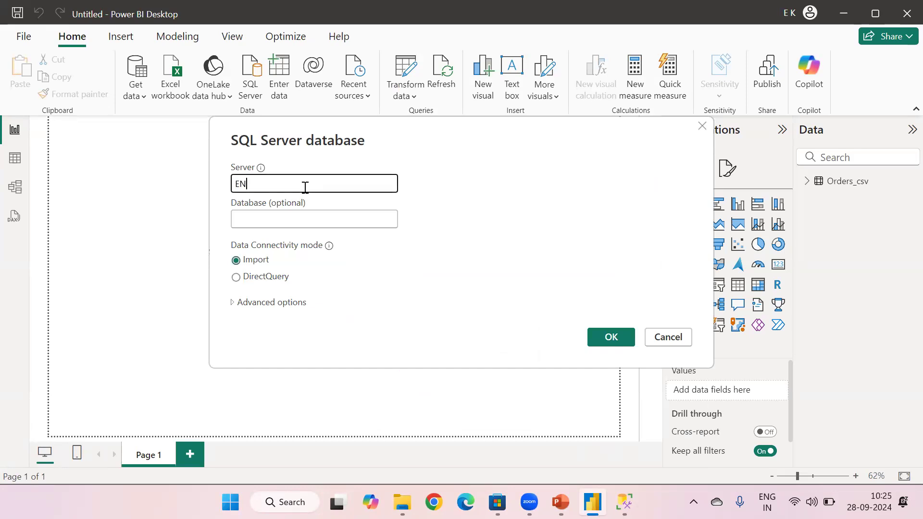
text(GINIUS)
click(275, 221)
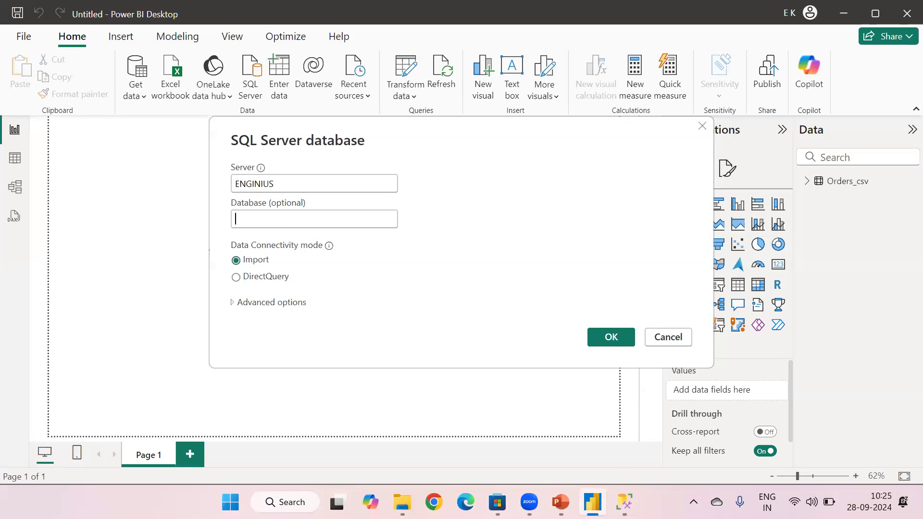
click(624, 502)
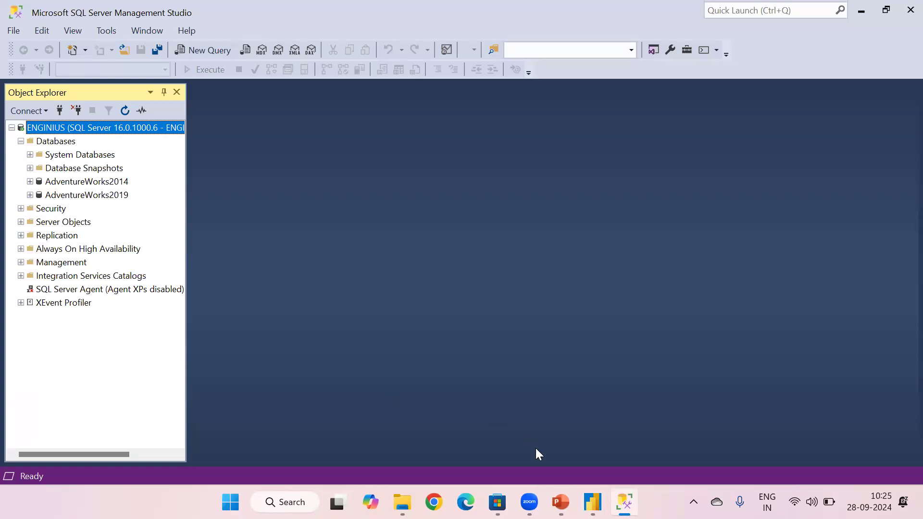
click(593, 501)
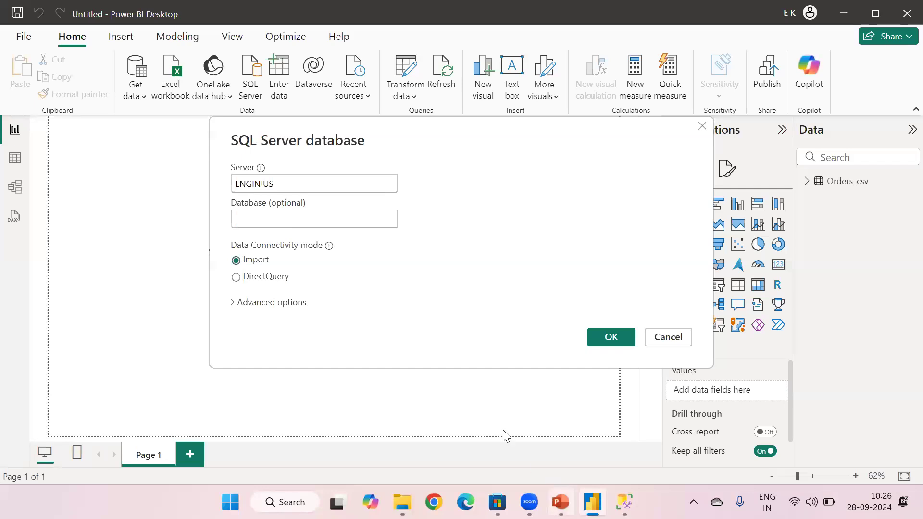
click(322, 216)
text(A)
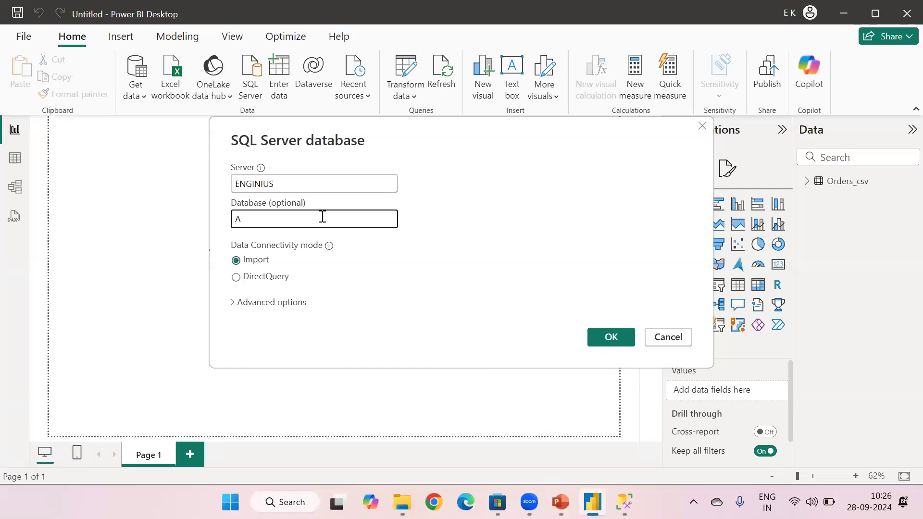
text(dventureWorks2014)
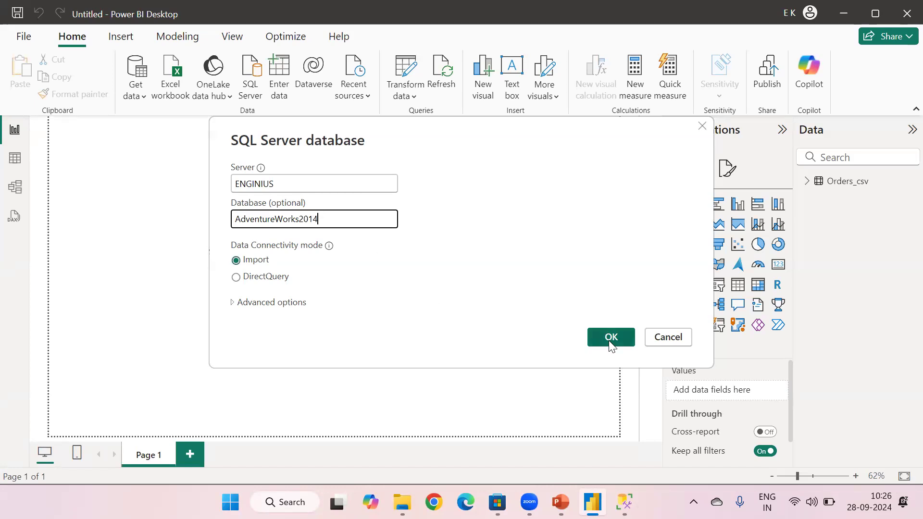
click(610, 342)
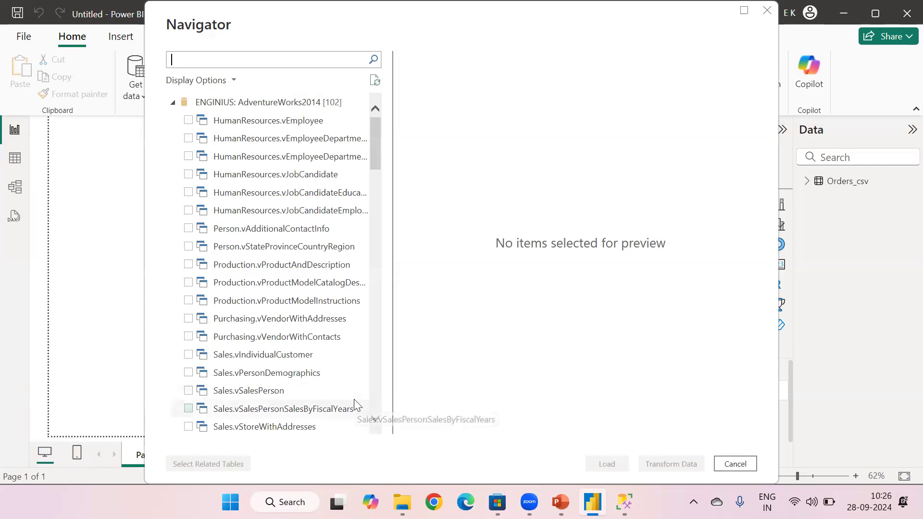
Step: Browse the views and tables available in the AdventureWorks2014 database
scroll(279, 308, down, 10)
scroll(278, 322, down, 12)
scroll(281, 320, up, 10)
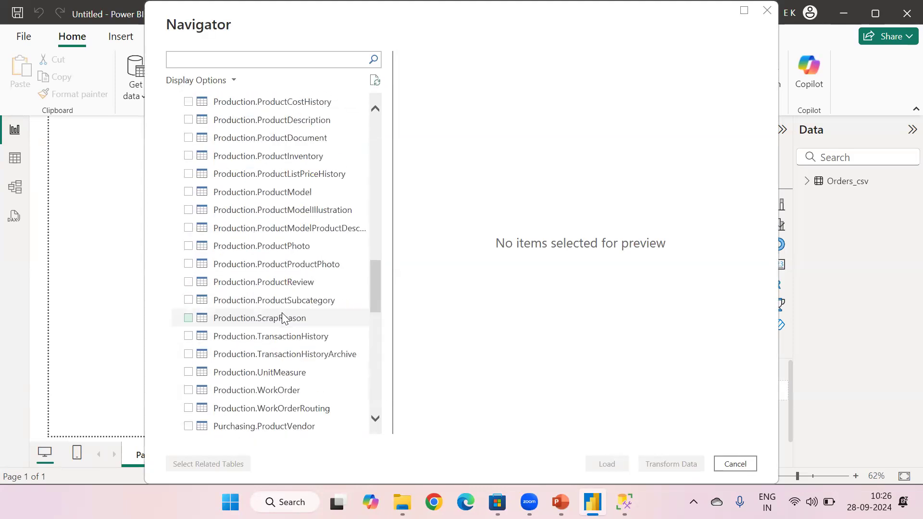
scroll(282, 318, up, 8)
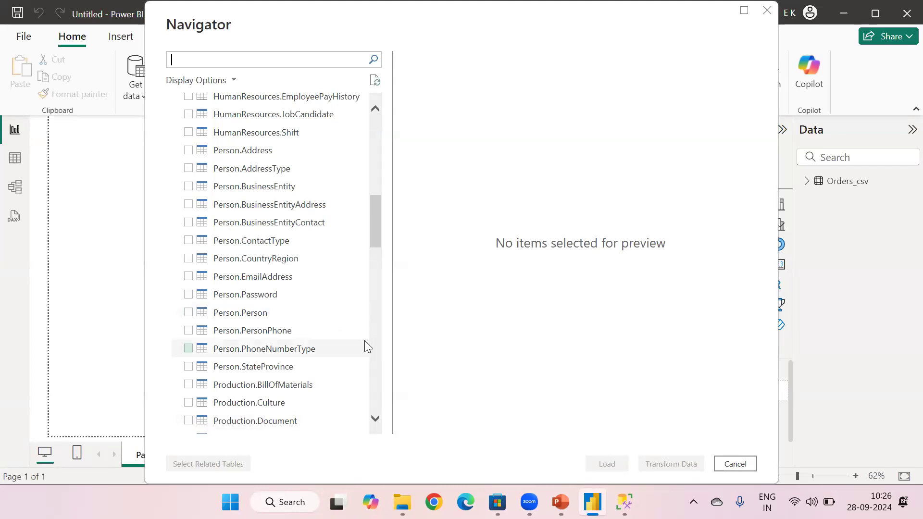
scroll(344, 375, down, 15)
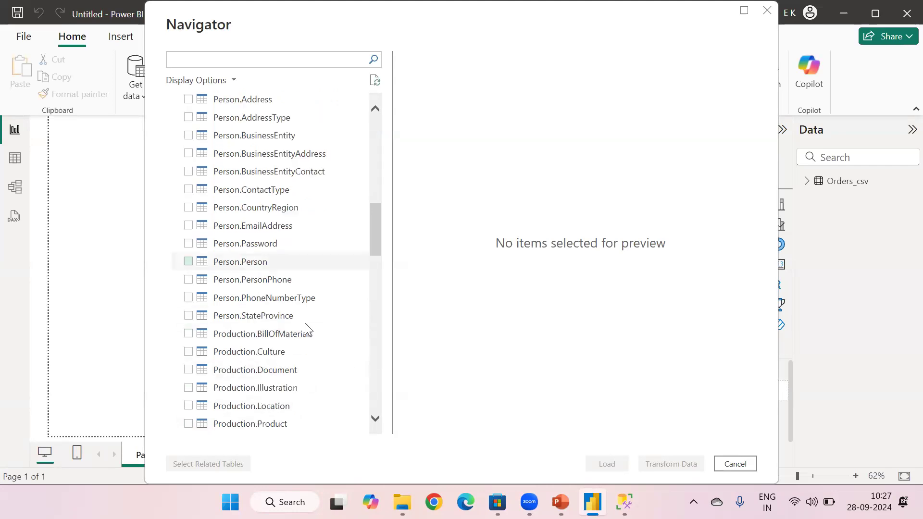
scroll(302, 318, up, 11)
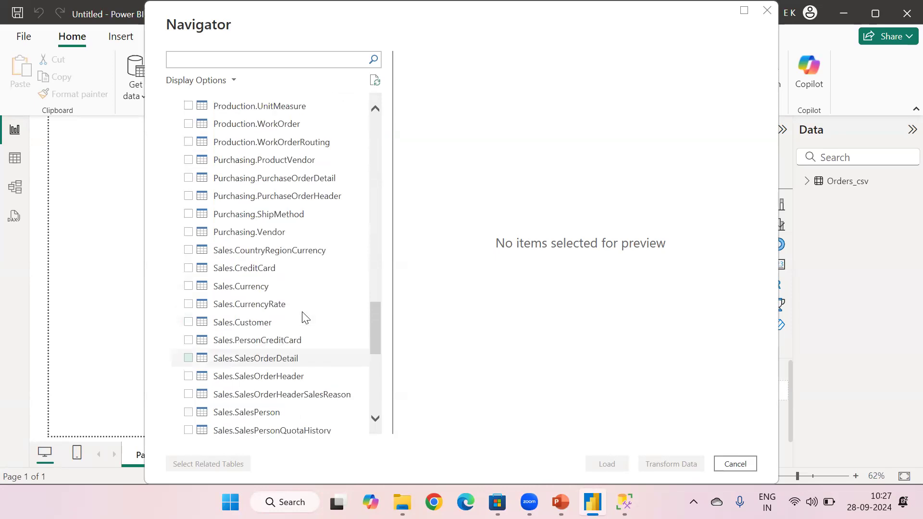
scroll(300, 315, down, 2)
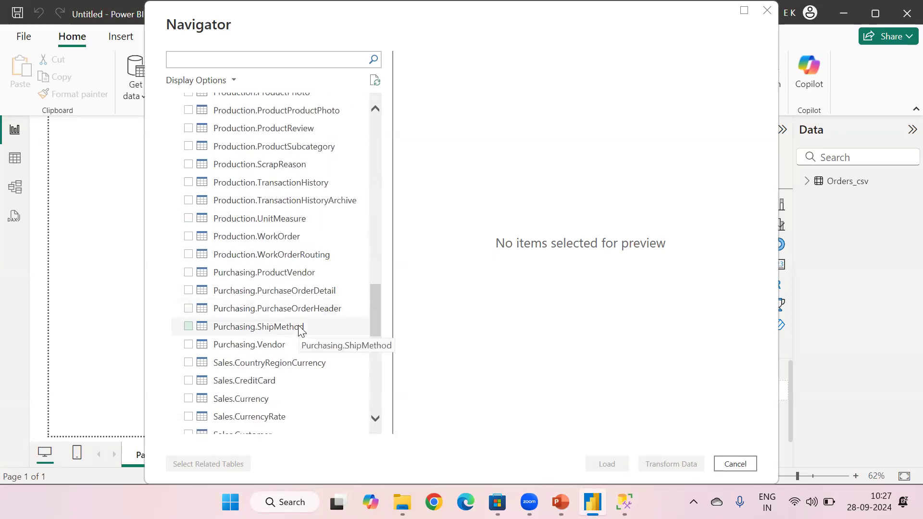
Step: Select the Sales.SalesOrderDetail, Sales.Customer and Production.UnitMeasure tables and load them into the report
scroll(232, 317, down, 5)
scroll(260, 330, up, 1)
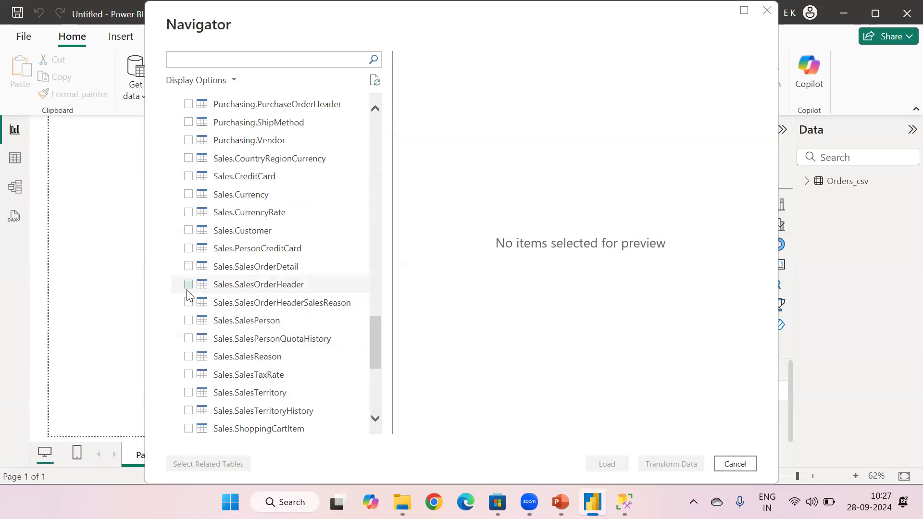
click(188, 267)
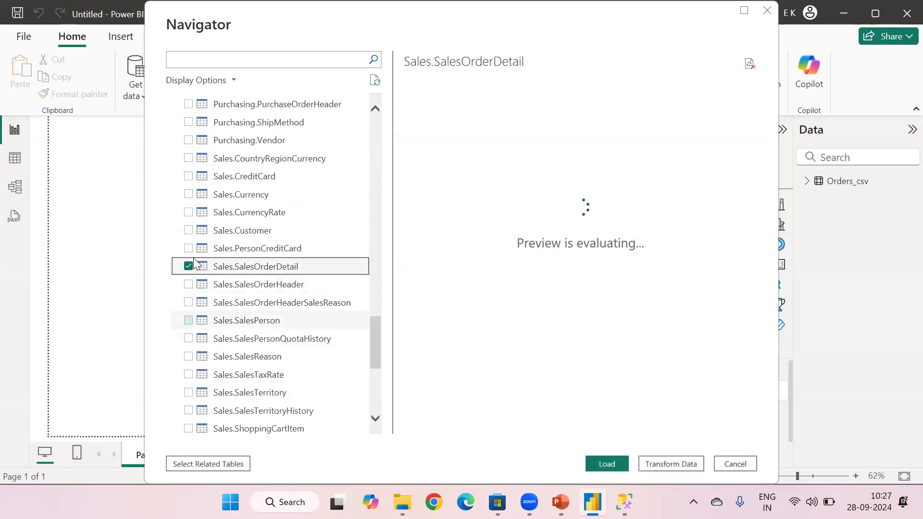
click(188, 228)
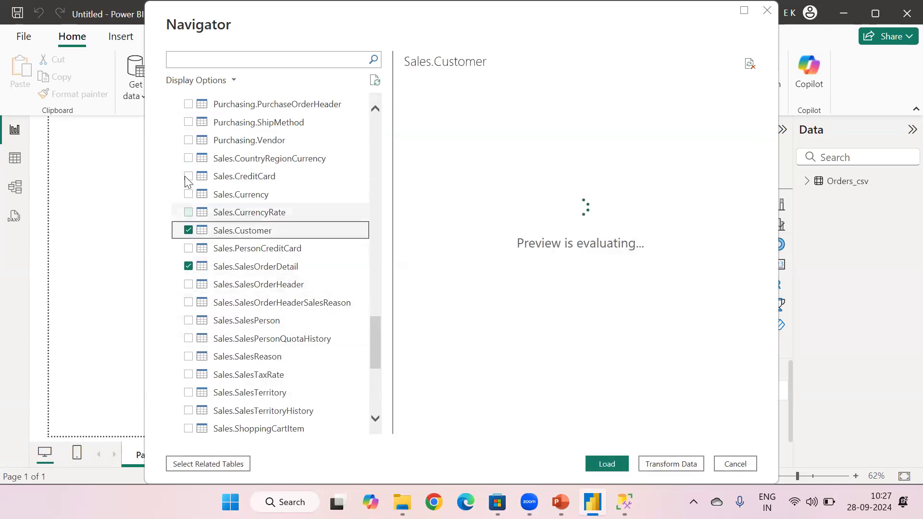
scroll(221, 319, down, 4)
scroll(219, 318, up, 8)
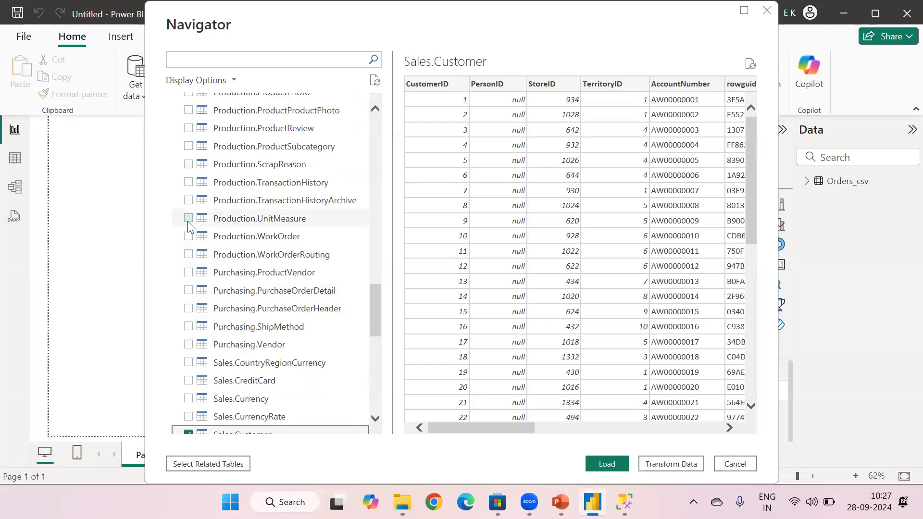
scroll(195, 288, up, 1)
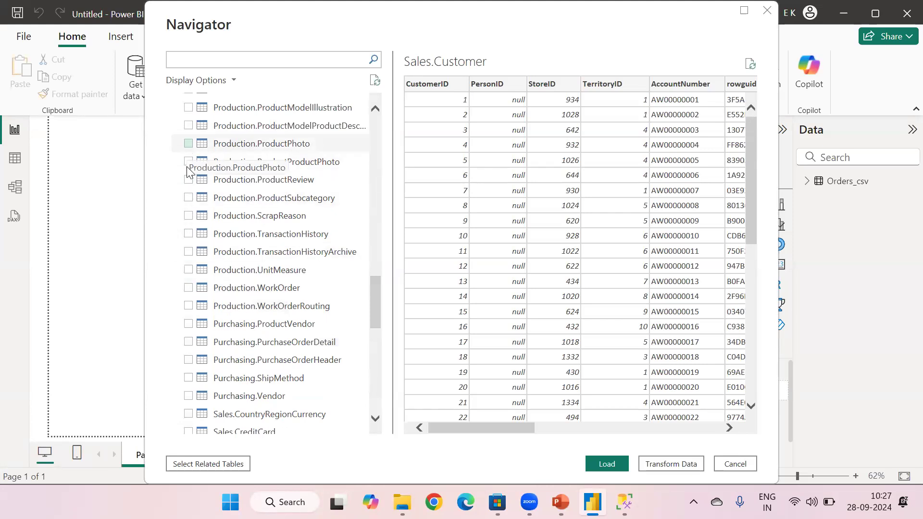
click(189, 271)
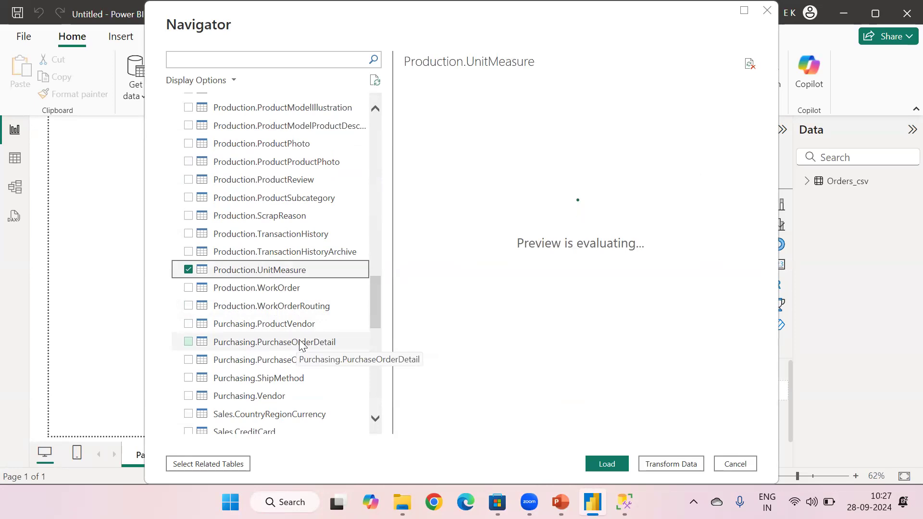
click(603, 464)
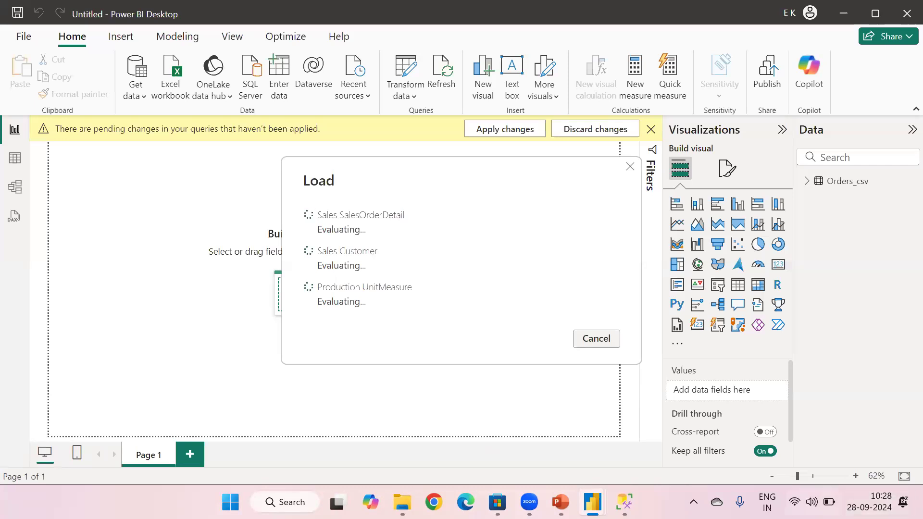
click(625, 503)
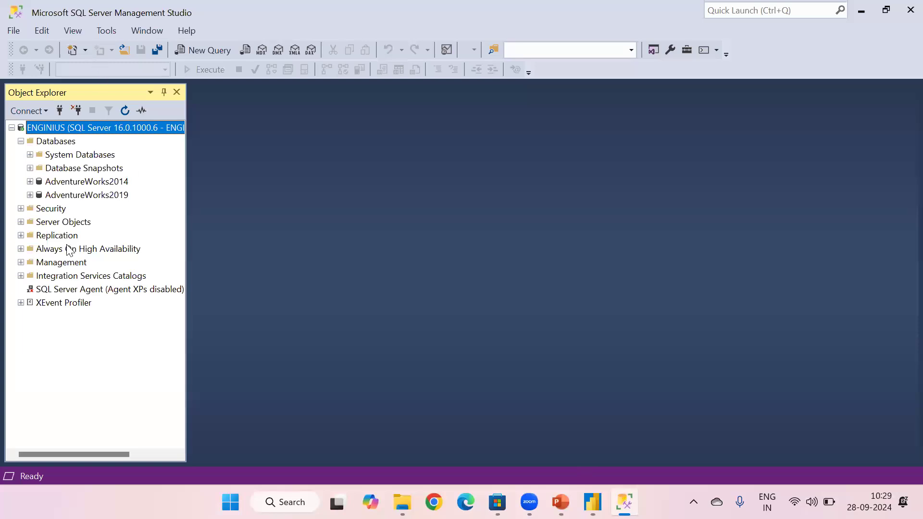
click(592, 503)
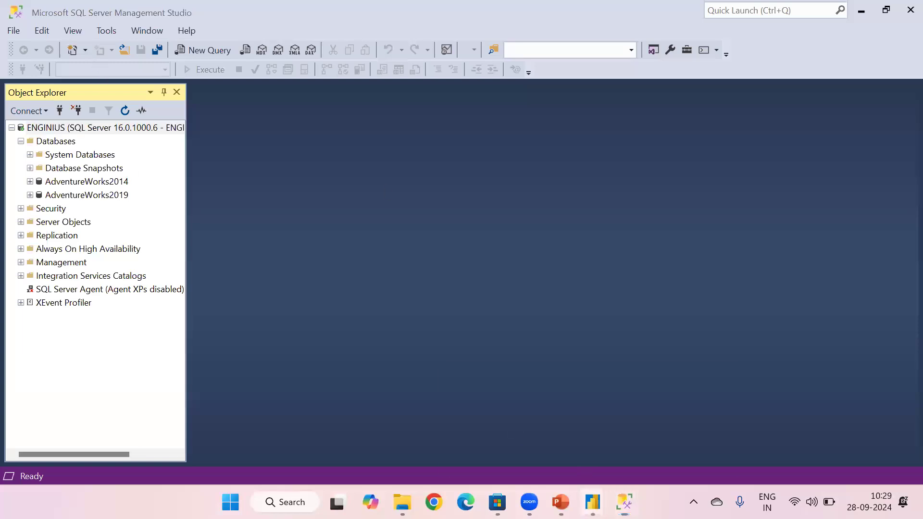
click(545, 439)
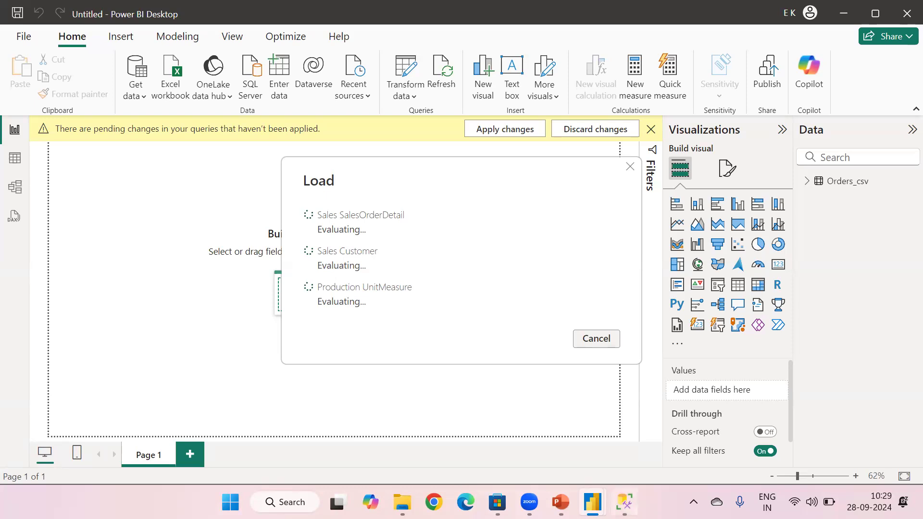
mouse_move(623, 502)
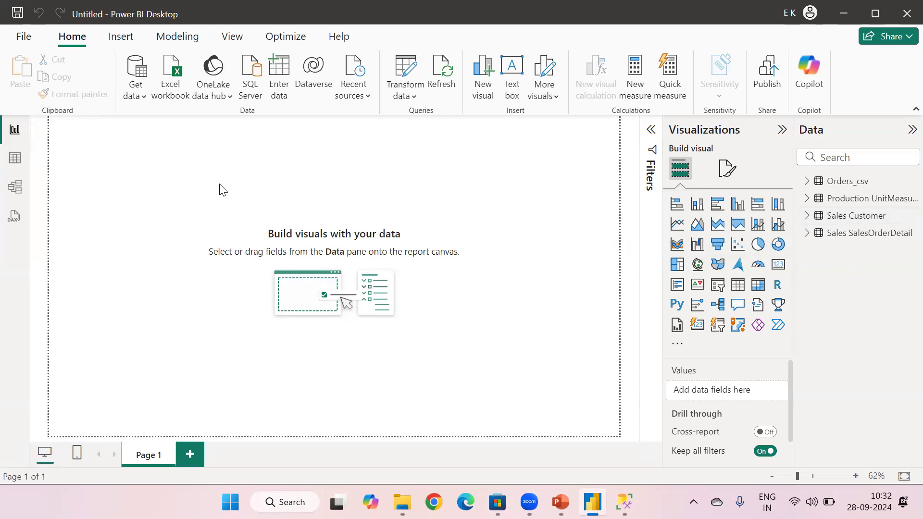
Step: Show the rows of the Sales SalesOrderDetail table in Table view and look over its columns
click(14, 162)
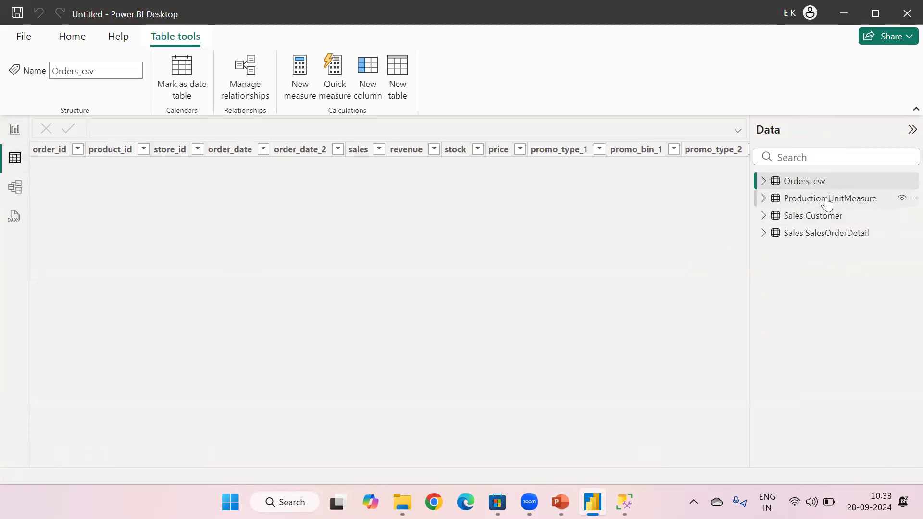
click(811, 234)
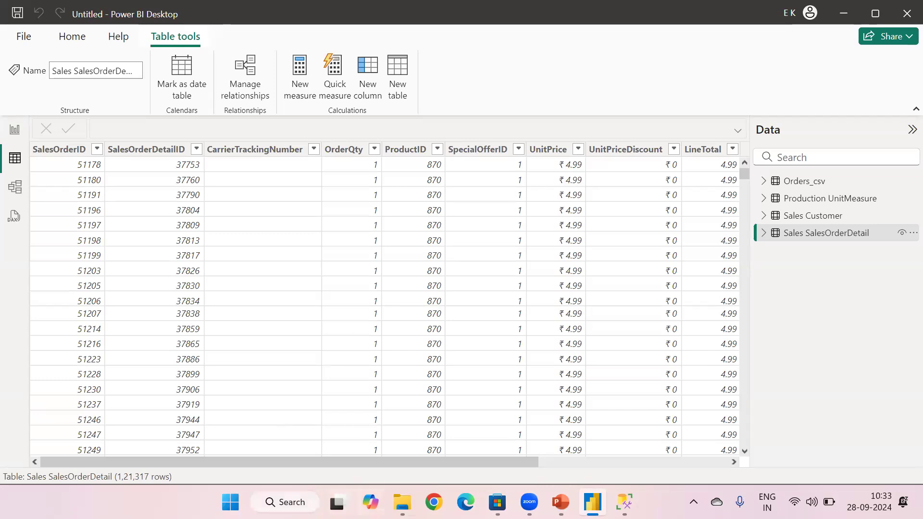
drag(387, 461, 327, 456)
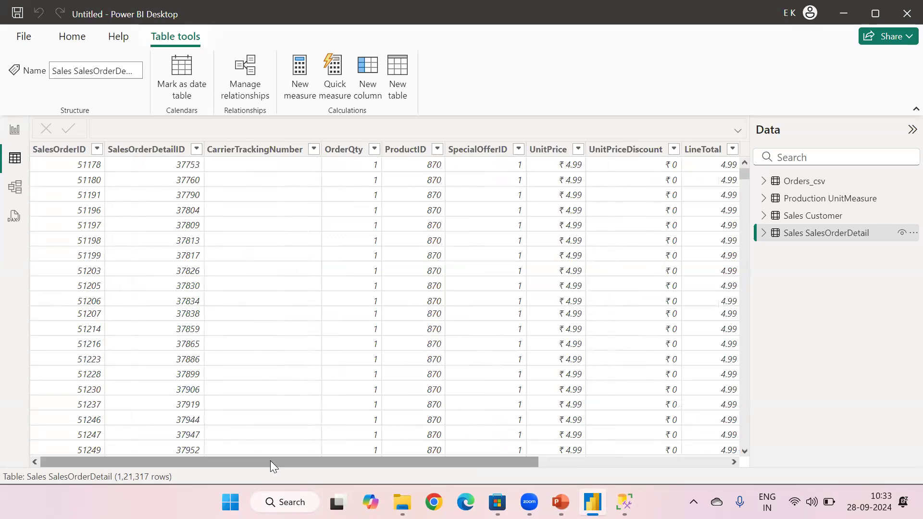
drag(287, 462, 248, 466)
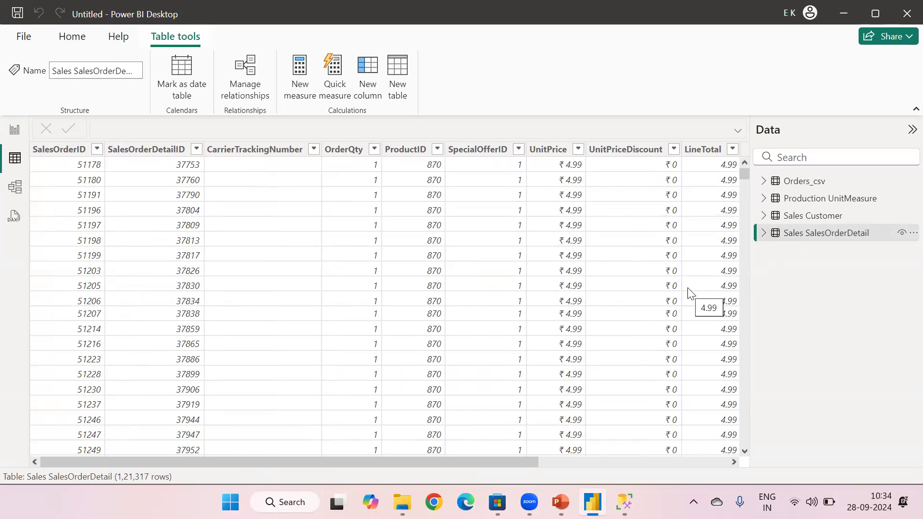
Step: Examine the distinct OrderQty values in the column's filter list without applying a filter
click(373, 151)
scroll(489, 308, down, 5)
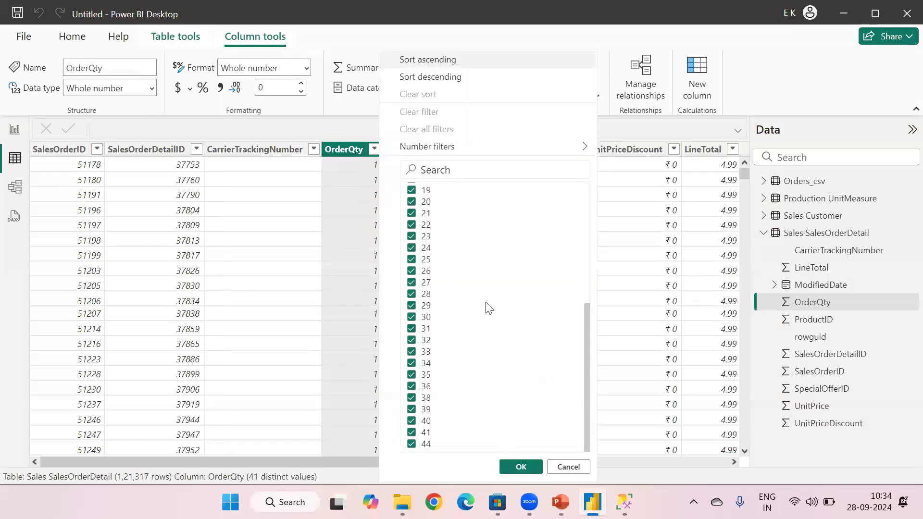
scroll(489, 308, up, 5)
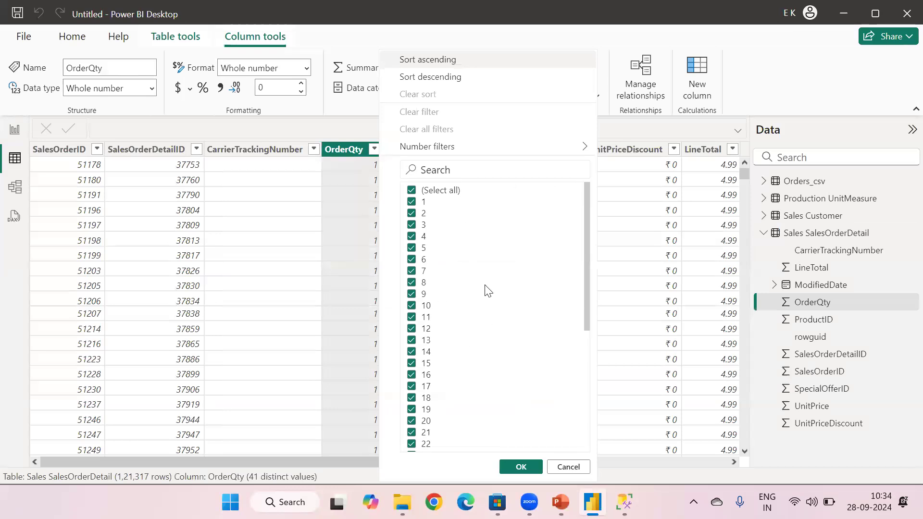
scroll(488, 290, down, 5)
scroll(488, 305, up, 5)
click(568, 466)
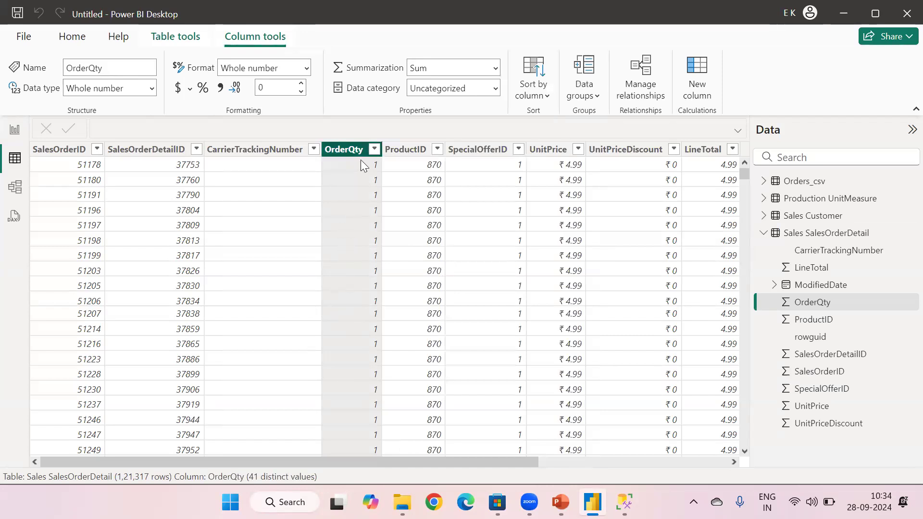
click(373, 149)
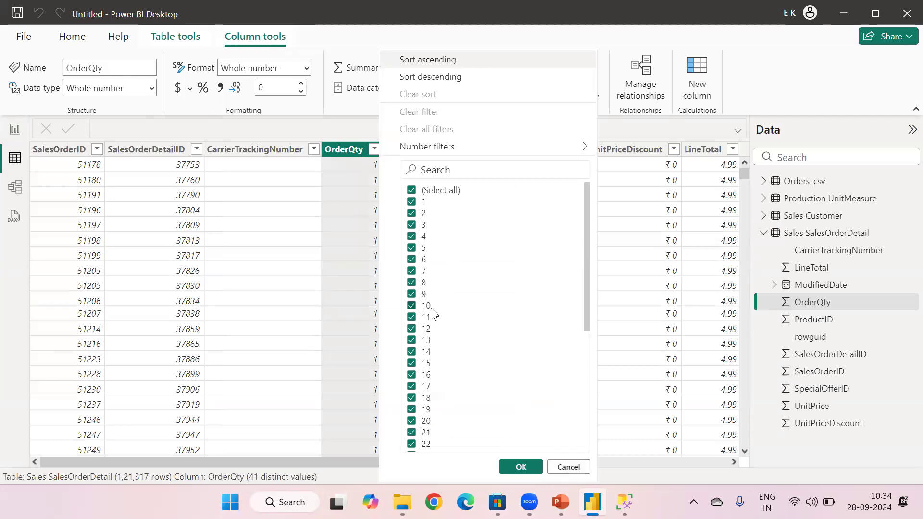
click(569, 466)
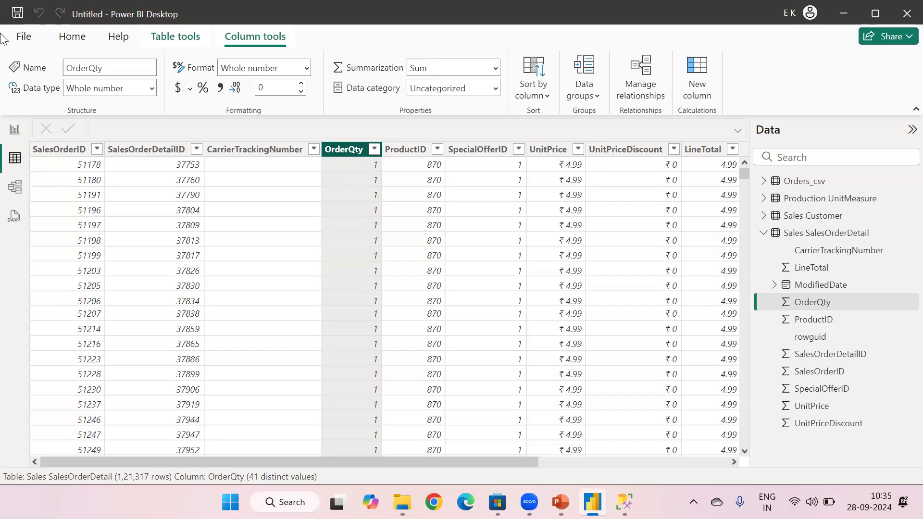
Step: From the report view, start a new SQL Server connection with server ENGINIUS and database AdventureWorks2014
click(15, 135)
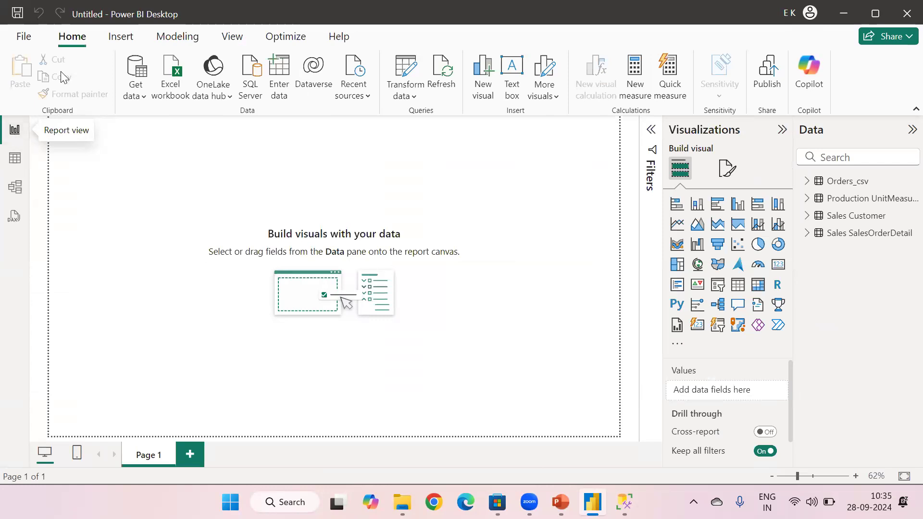
click(138, 97)
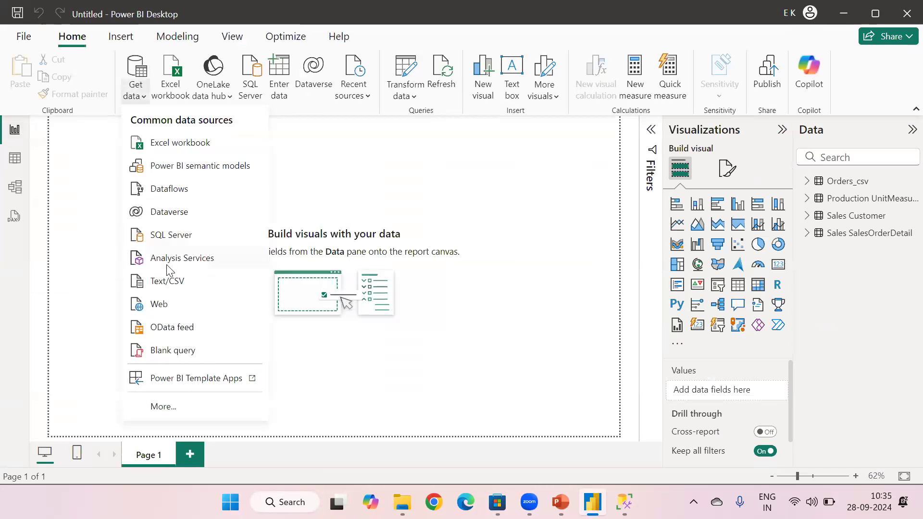
click(181, 235)
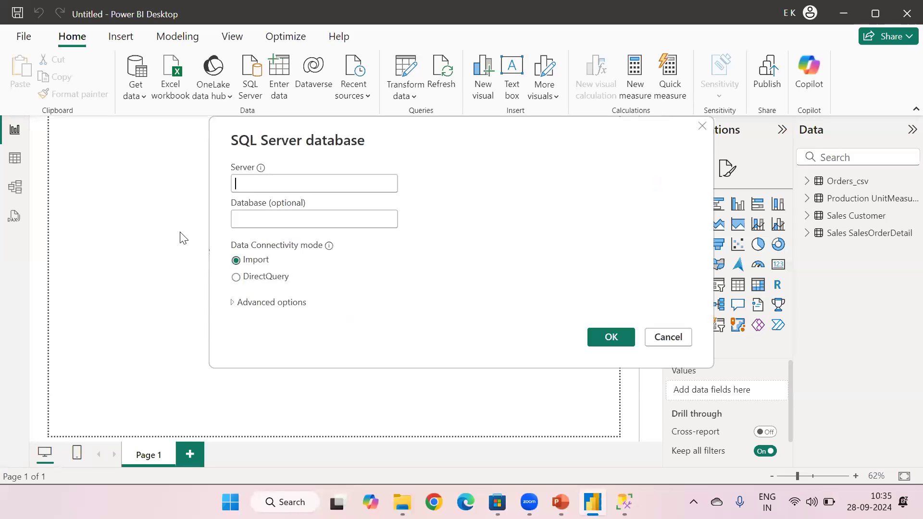
click(272, 187)
text(EN)
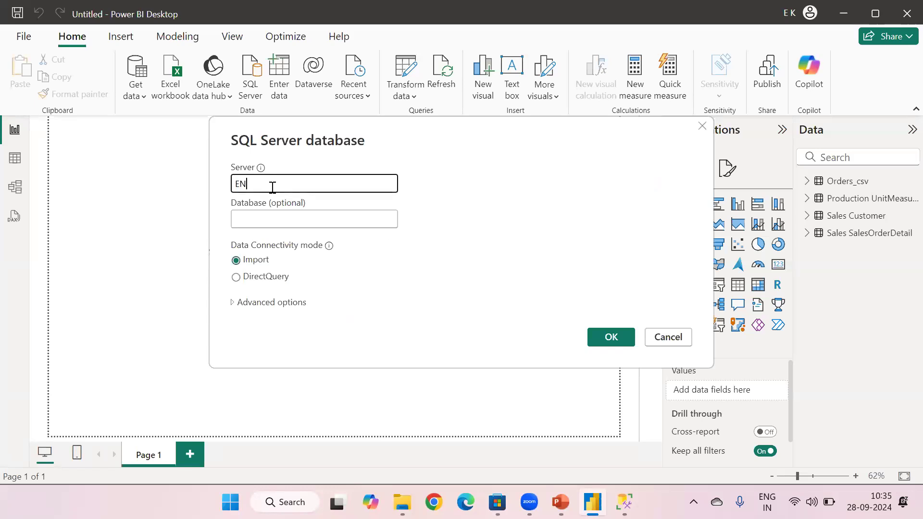
text(GINIUS)
click(278, 210)
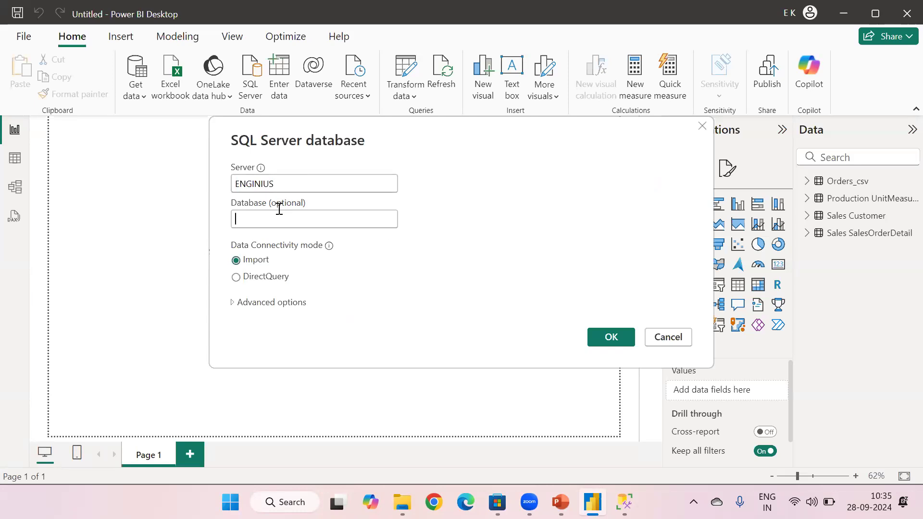
text(Ad)
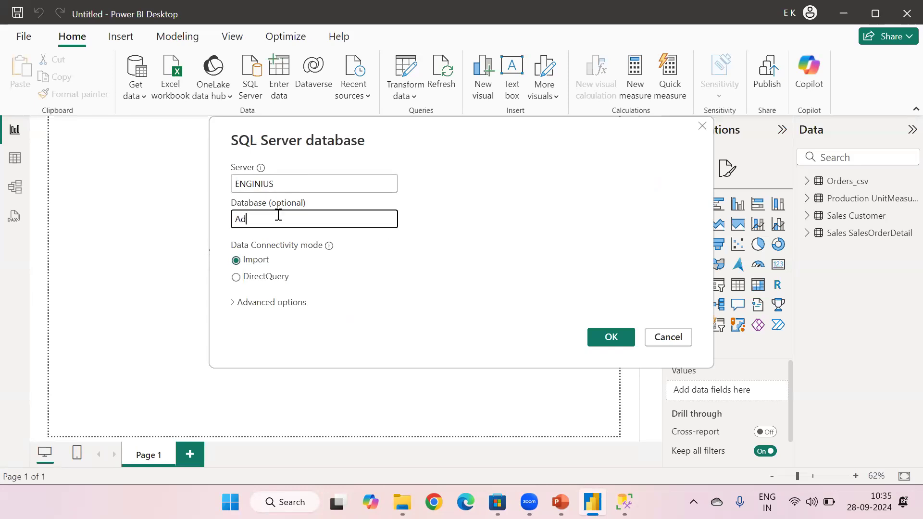
text(ventureWorks2014)
Step: In the connection's advanced options, enter the SQL statement "select * from Sales.SalesOrderDetail where OrderQty > = 10"
click(258, 302)
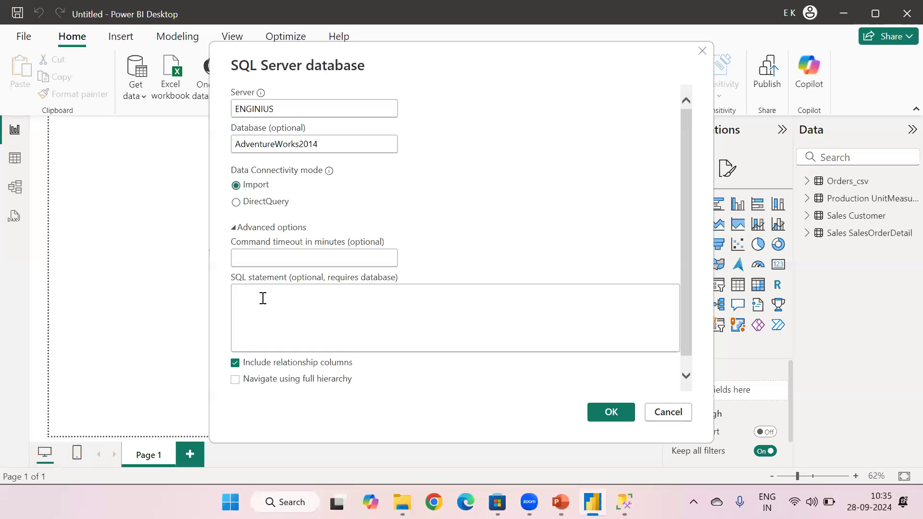
click(293, 309)
text(sele)
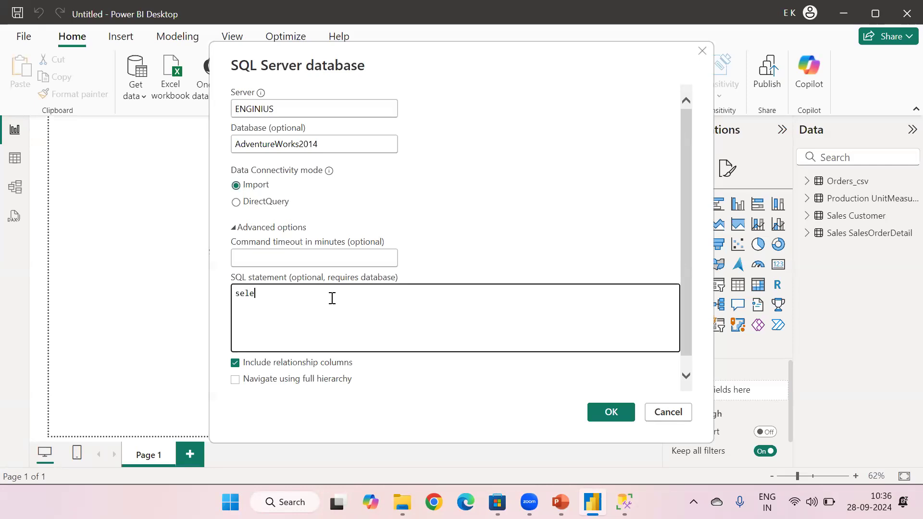
text(ct * from)
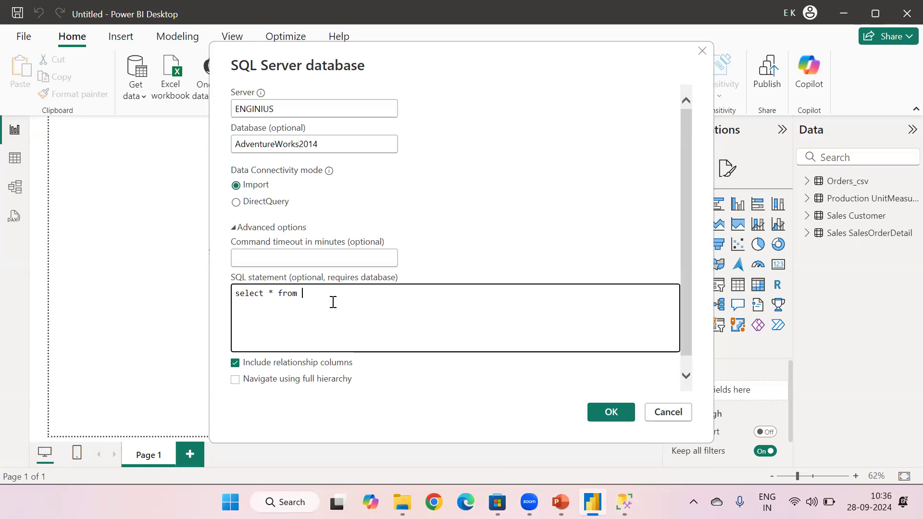
text(Sales.SalesOrderDetail)
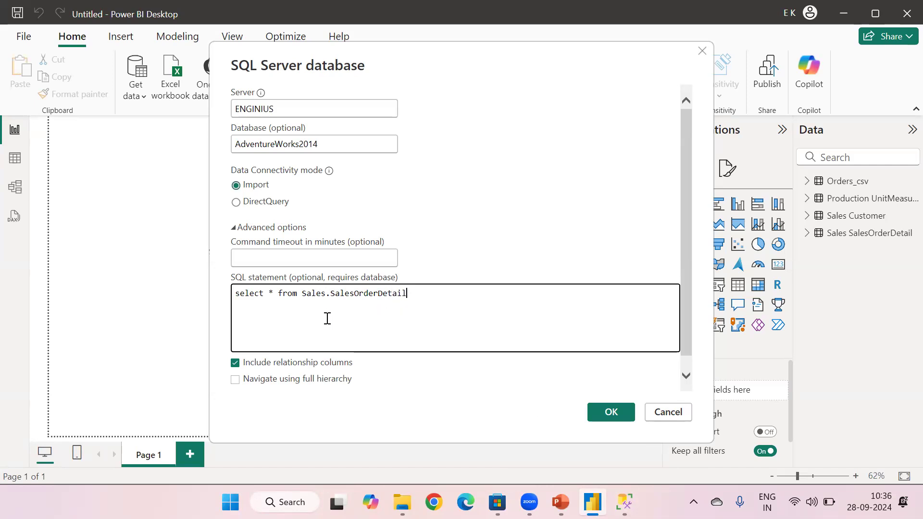
key(Return)
text(where OrderQty)
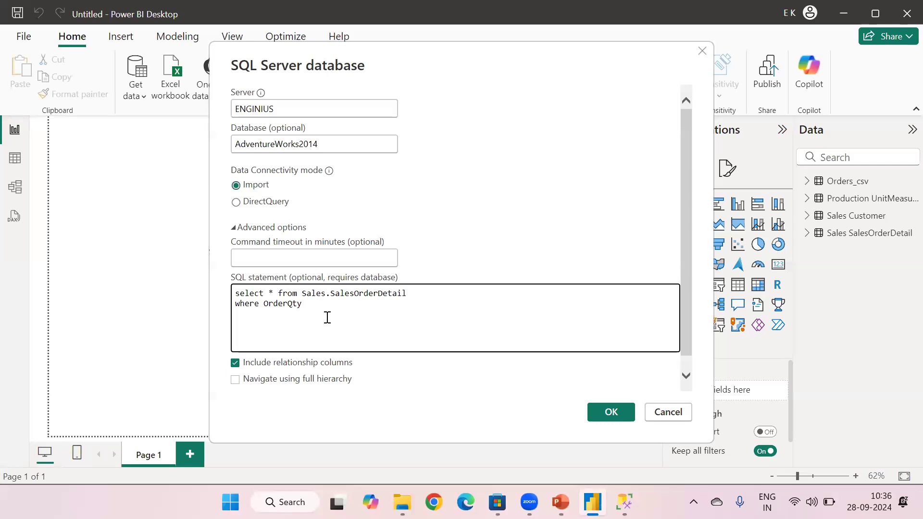
text( > )
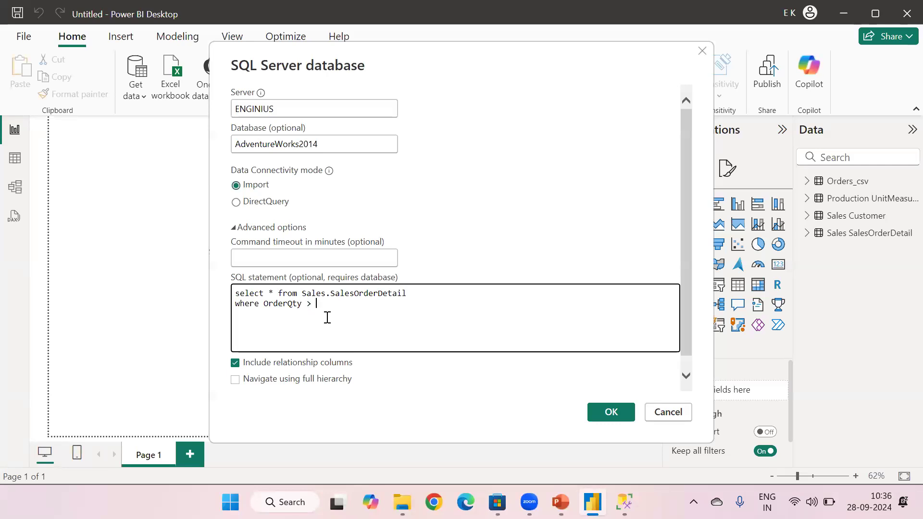
text(= 10)
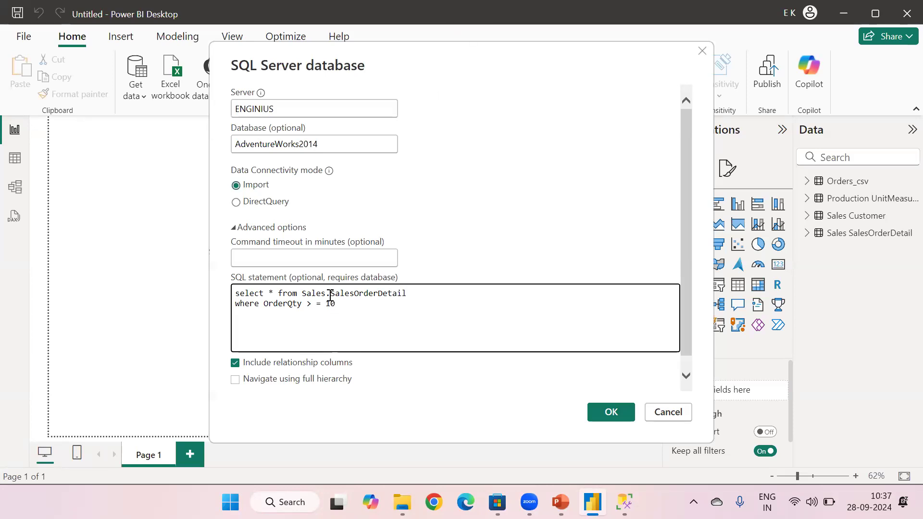
Step: Connect with the entered SQL statement and load the previewed query result into the report
drag(336, 304, 229, 284)
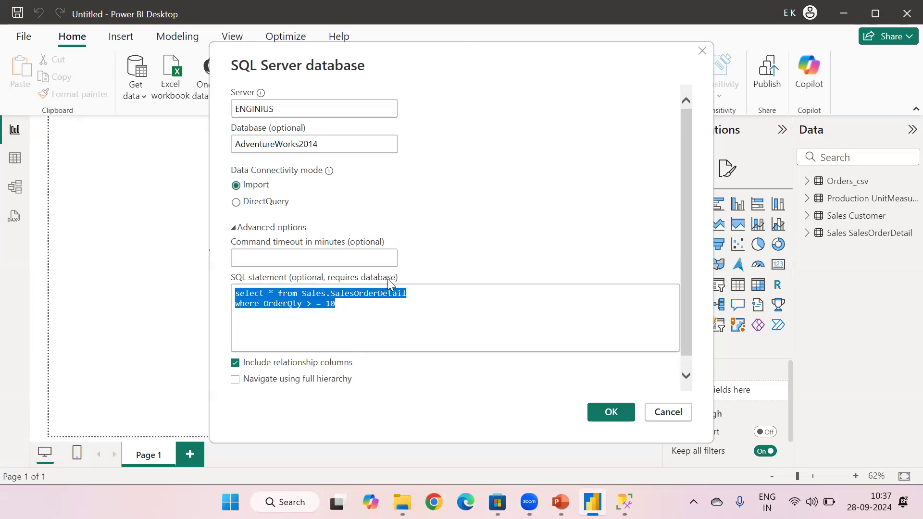
click(357, 314)
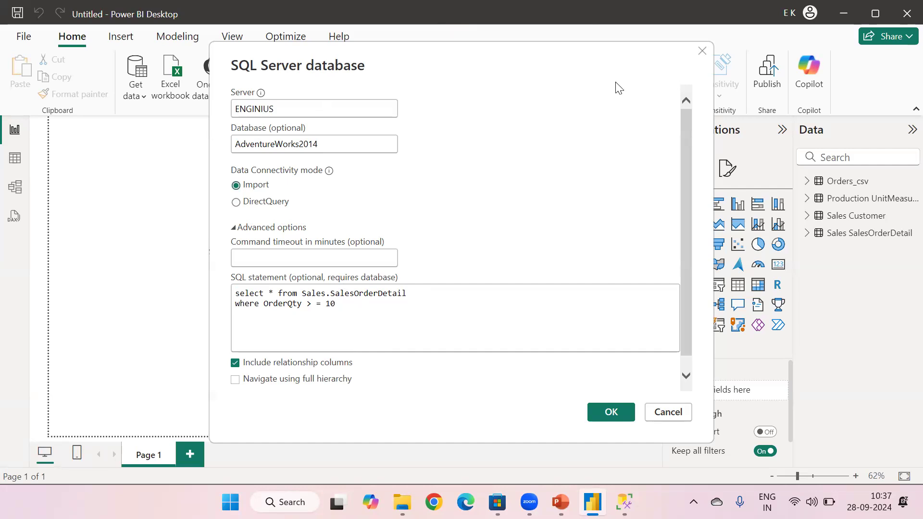
click(603, 416)
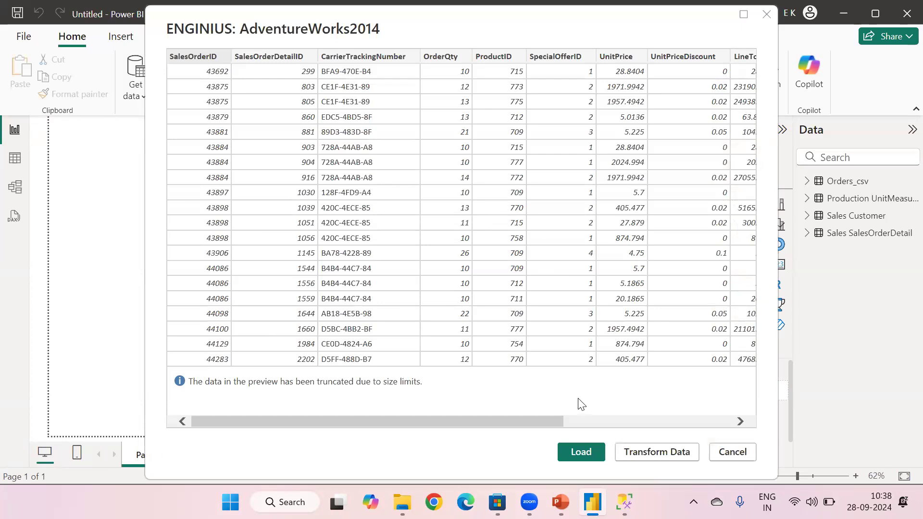
click(578, 452)
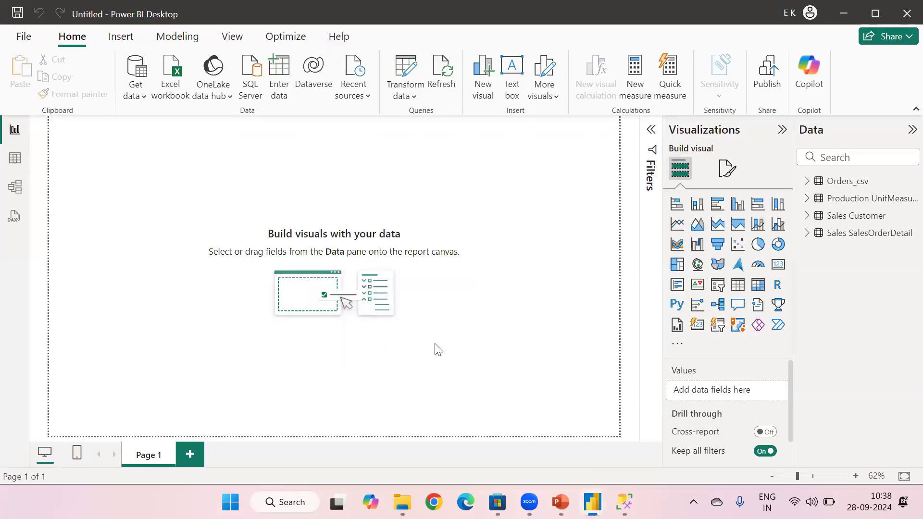
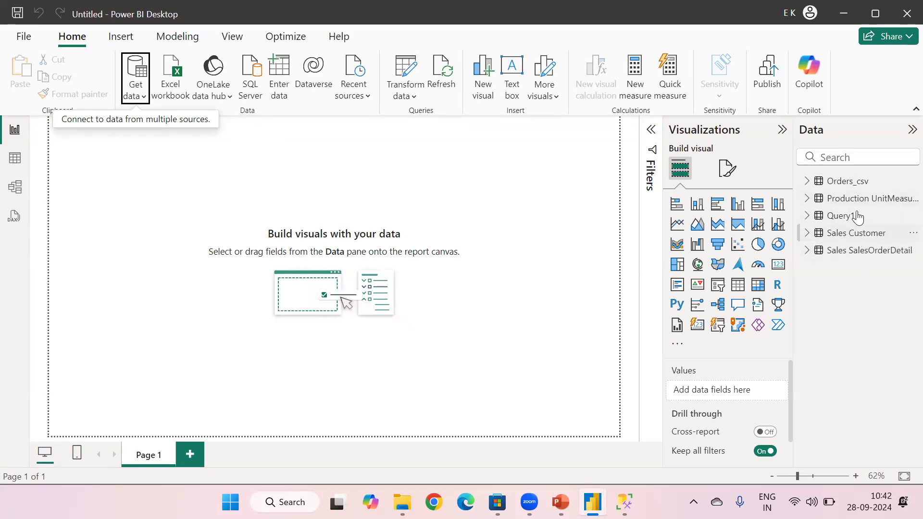
Step: Show the Query1 table in Table view and check which OrderQty values its filter list contains
mouse_move(836, 217)
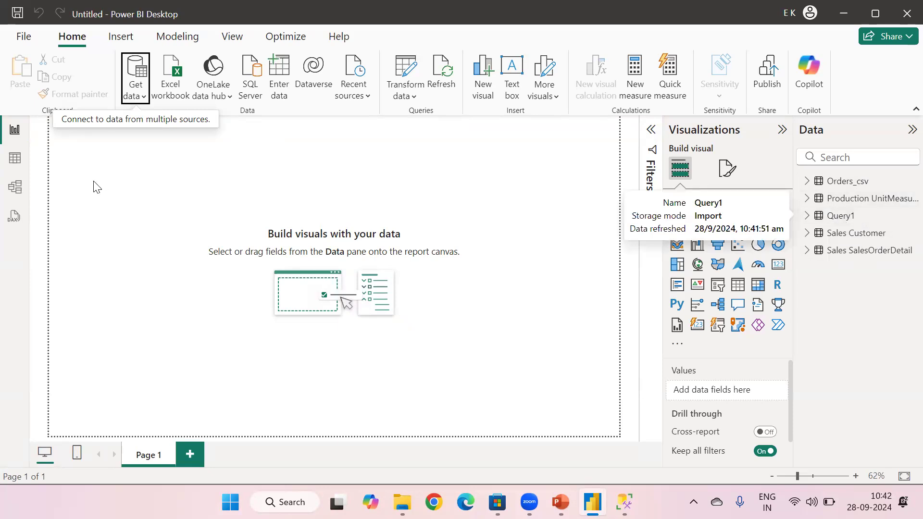
click(16, 164)
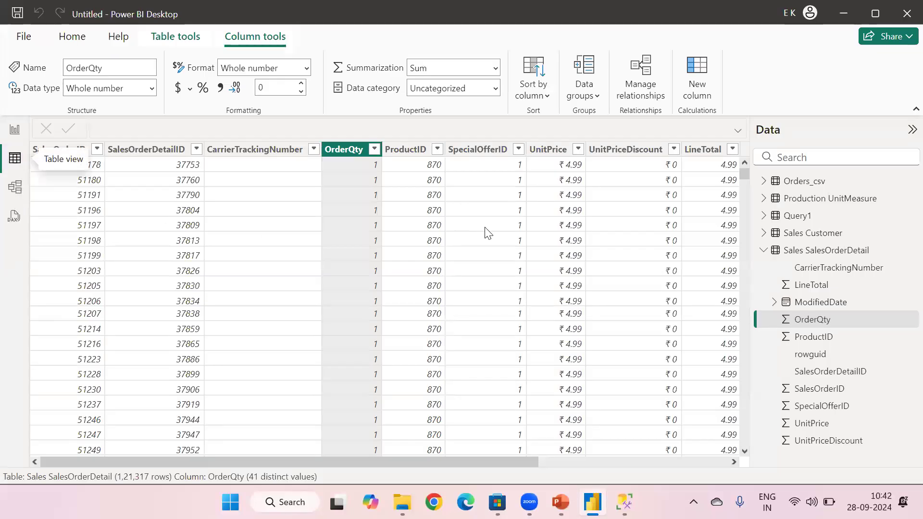
click(791, 222)
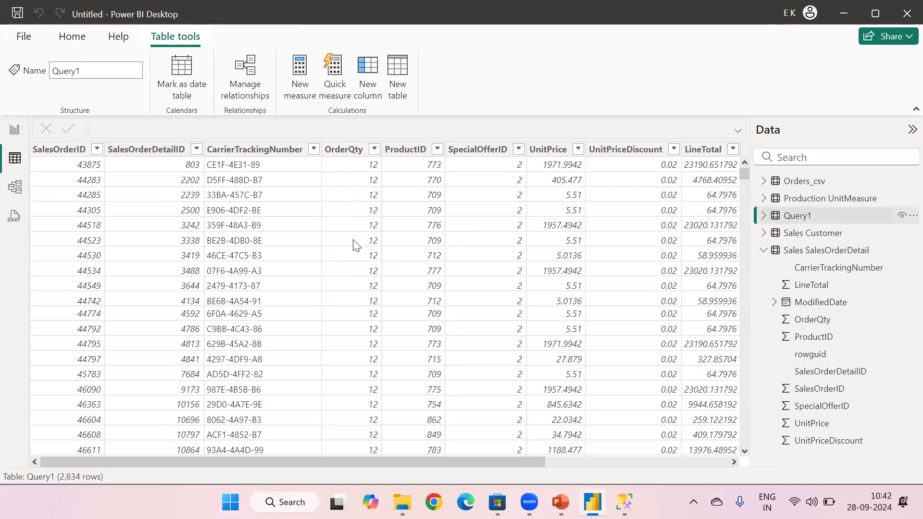
click(376, 155)
click(374, 150)
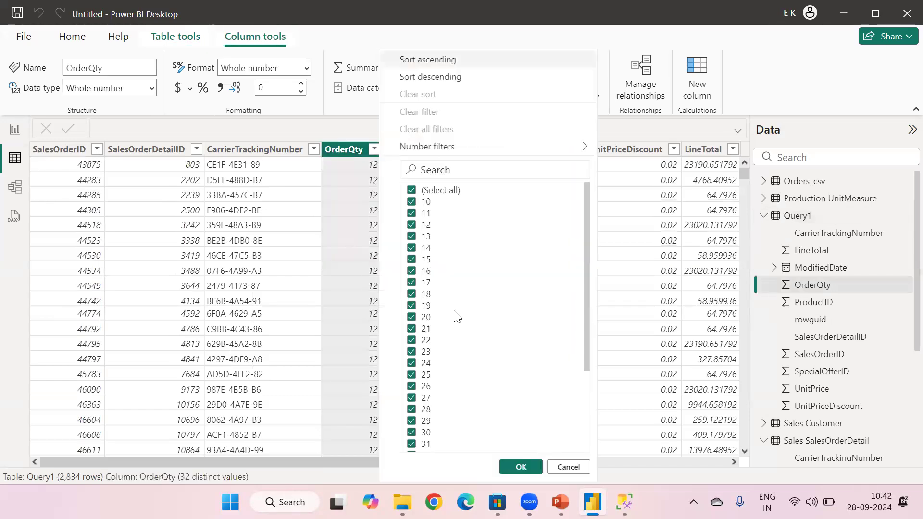
scroll(452, 315, down, 5)
scroll(459, 332, up, 5)
scroll(461, 274, down, 5)
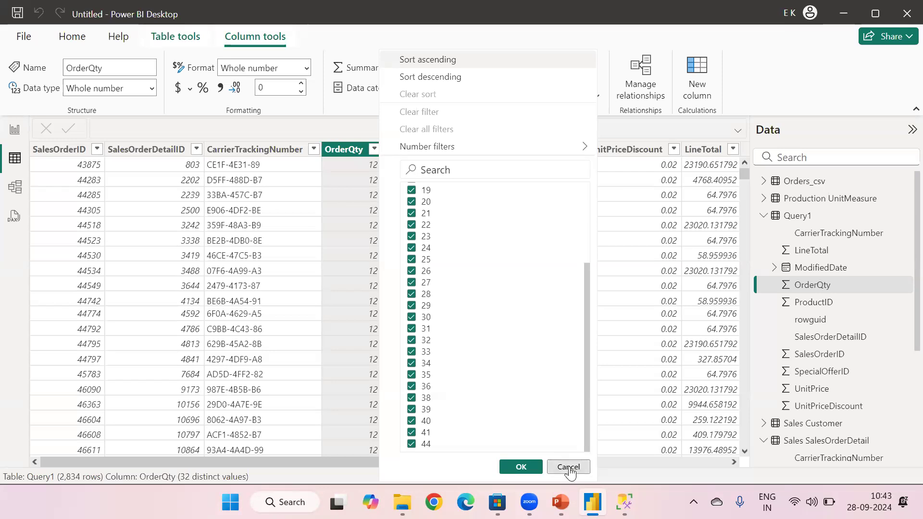
click(533, 465)
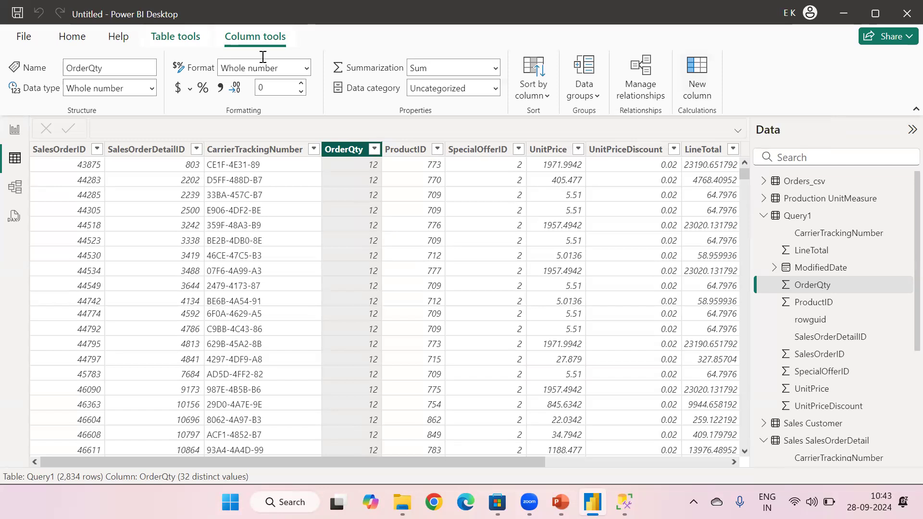
Step: Return to the report view and select the Query1 table
click(14, 129)
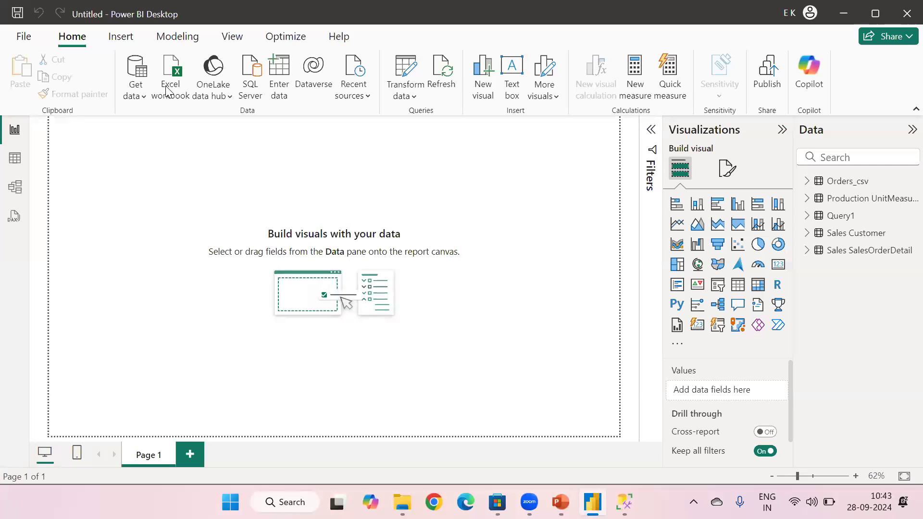
click(838, 217)
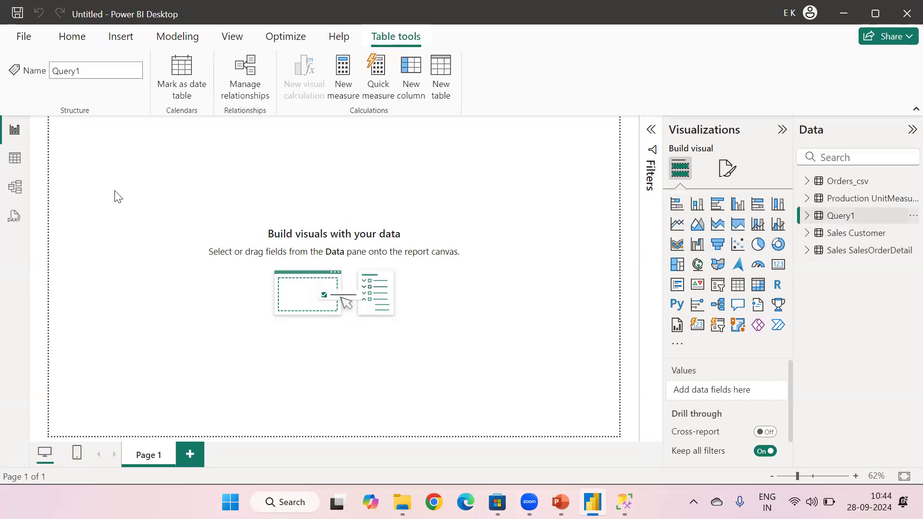
Step: In Table view, collapse the Query1 and Sales SalesOrderDetail field lists and select the Query1 table
click(10, 157)
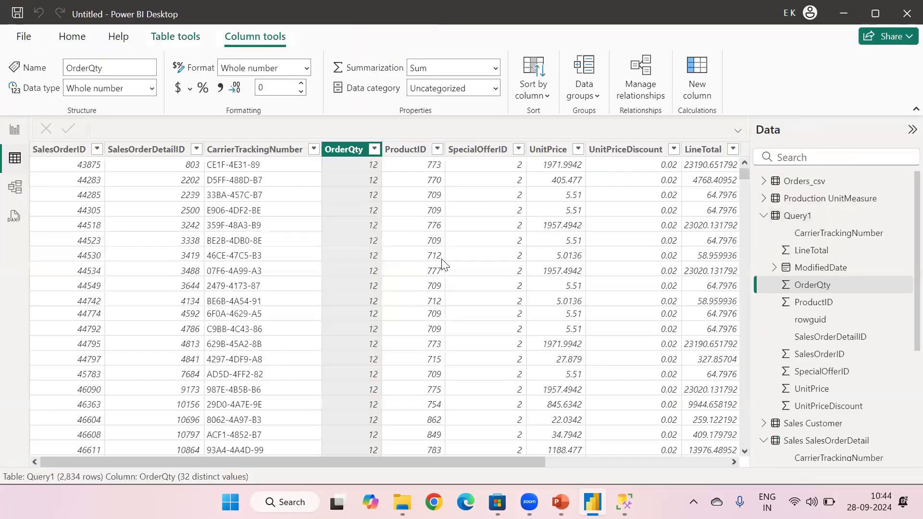
click(763, 215)
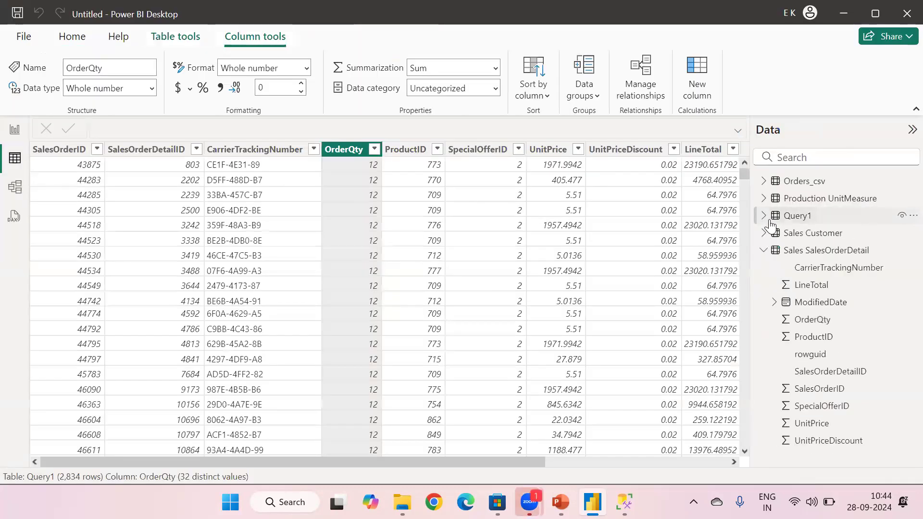
click(764, 251)
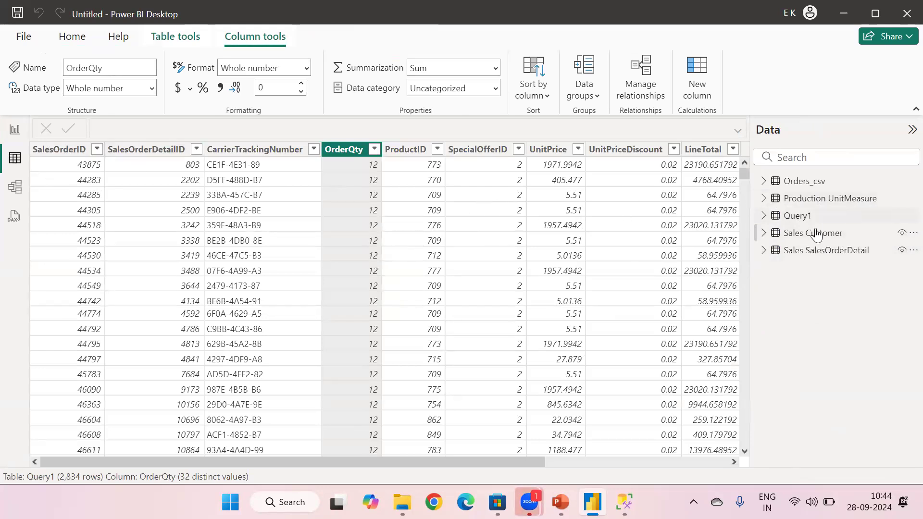
mouse_move(793, 221)
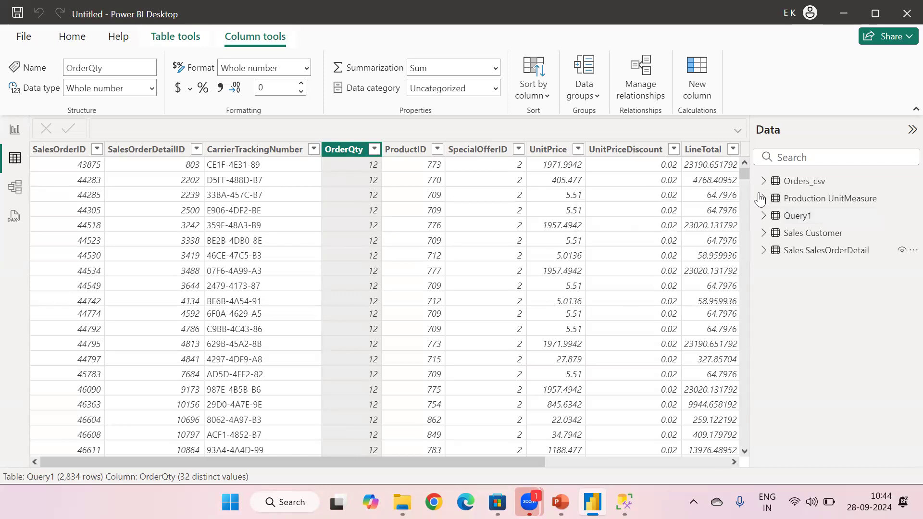
click(791, 220)
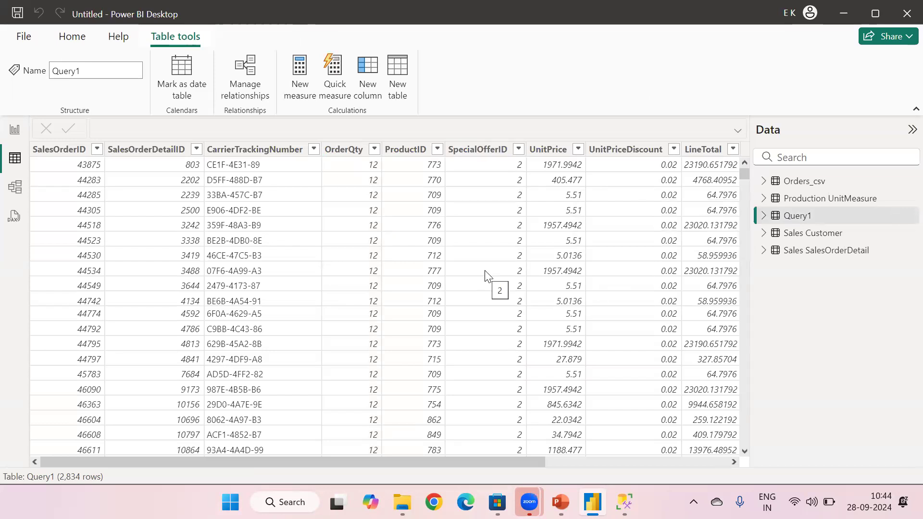
Step: From the report view, start a Web data connection and copy the URL from the "Web data source" text file in PBi Files
click(15, 133)
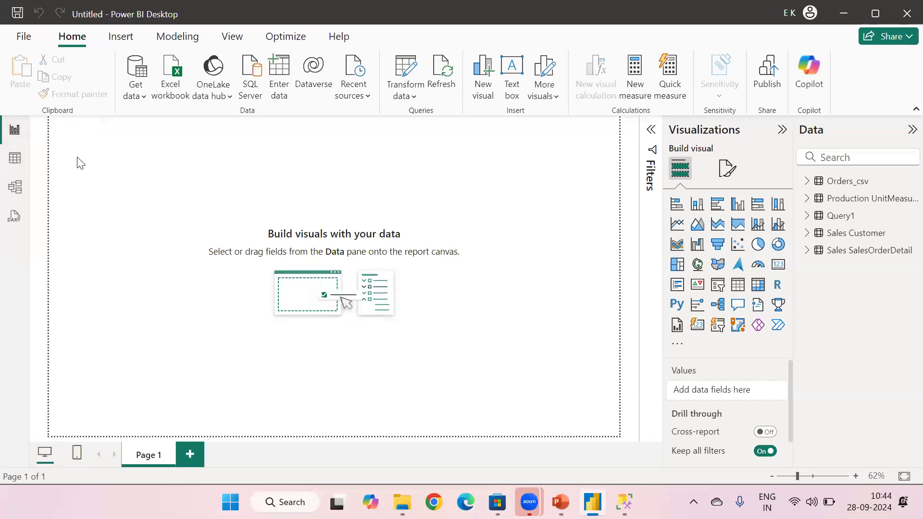
click(129, 98)
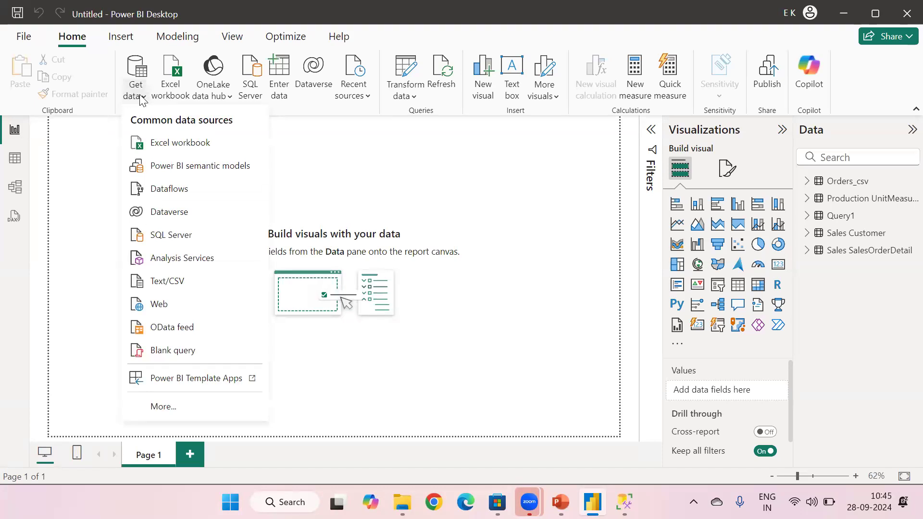
click(172, 309)
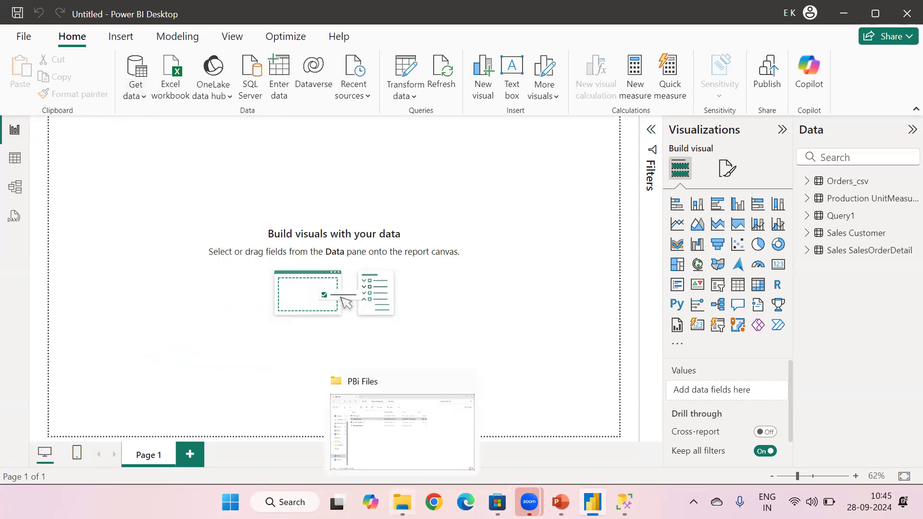
click(402, 502)
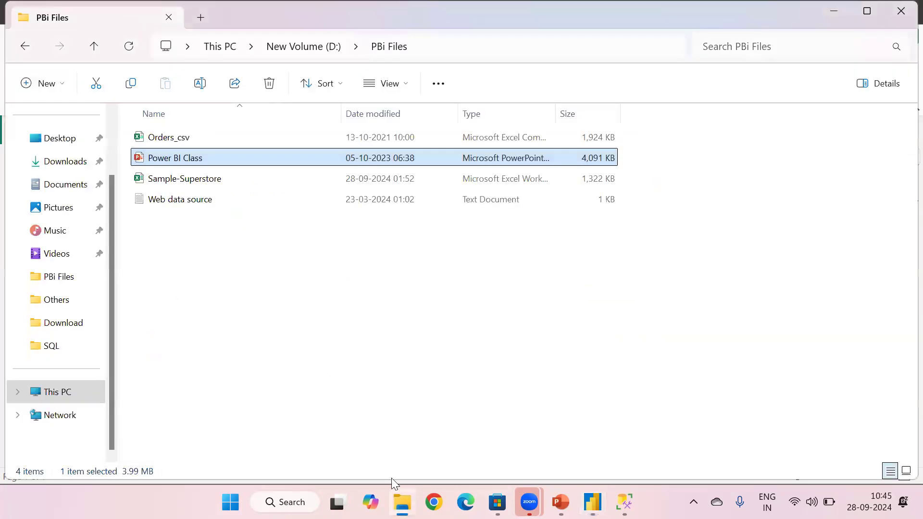
double_click(208, 199)
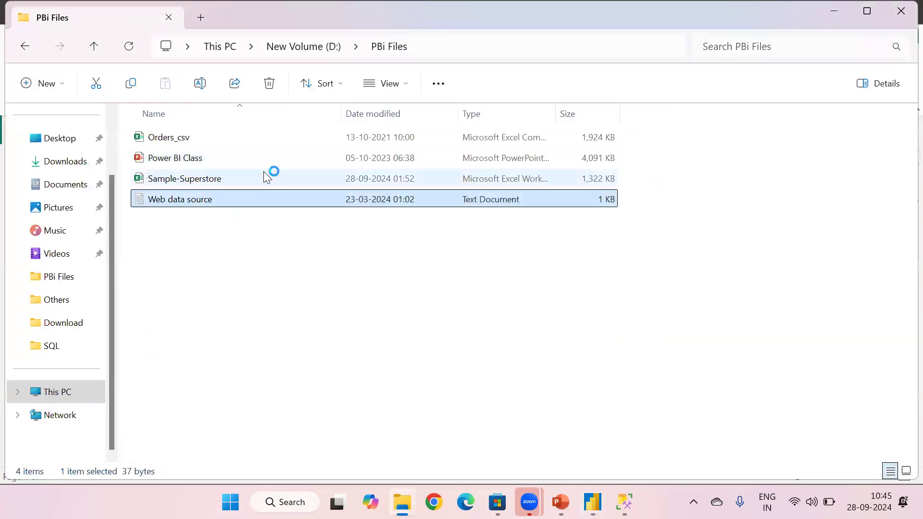
drag(177, 171, 394, 166)
key(ctrl+c)
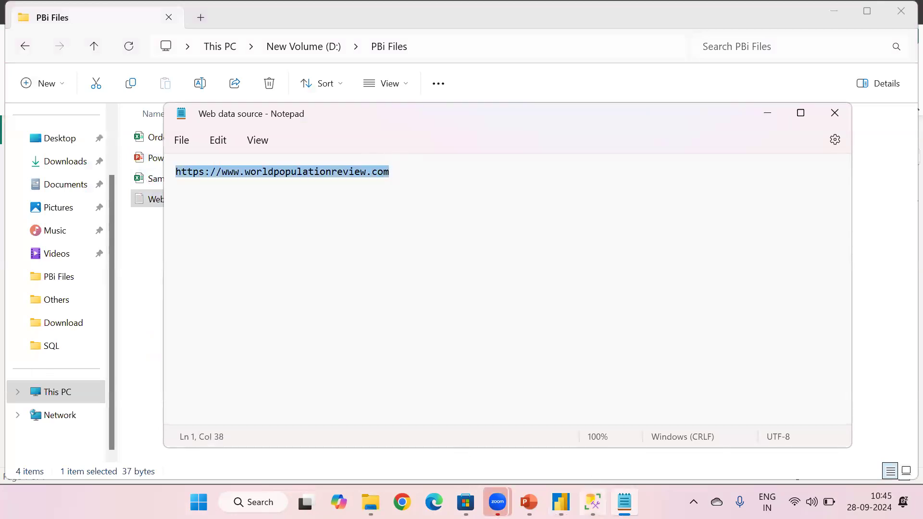
click(561, 502)
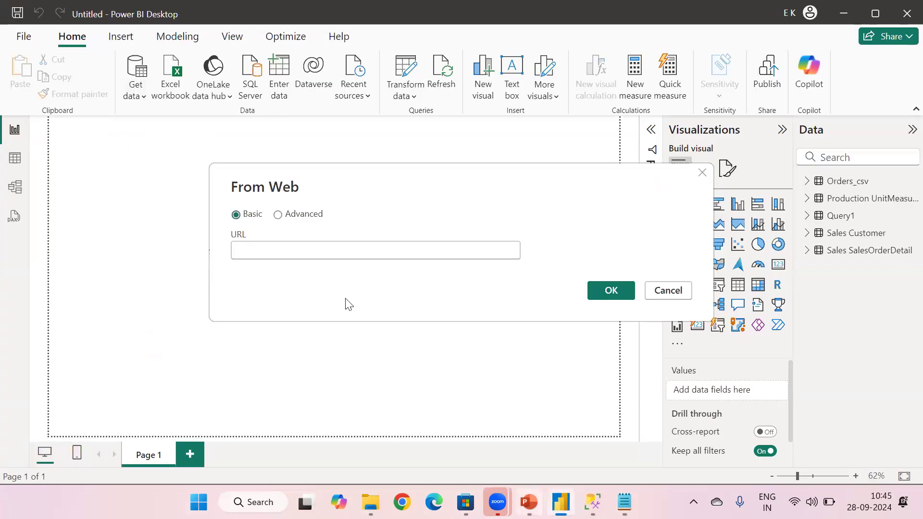
click(294, 248)
key(ctrl+v)
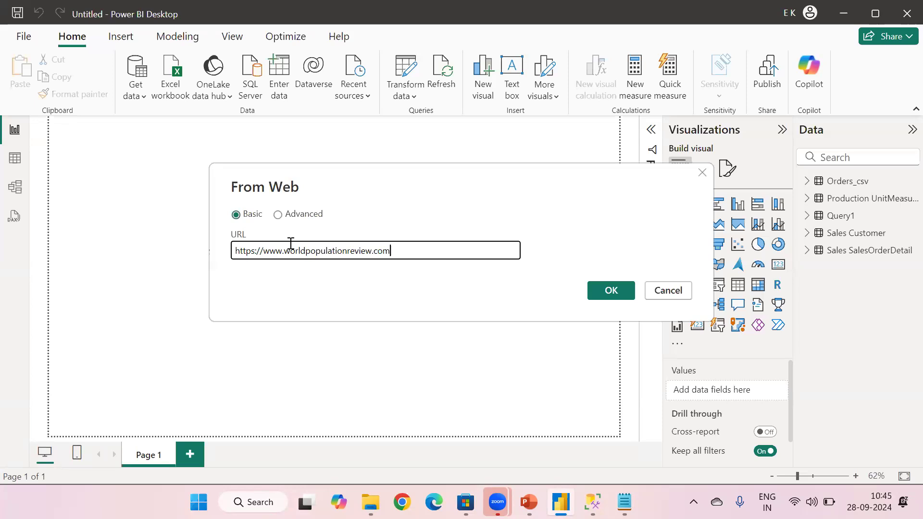
click(604, 292)
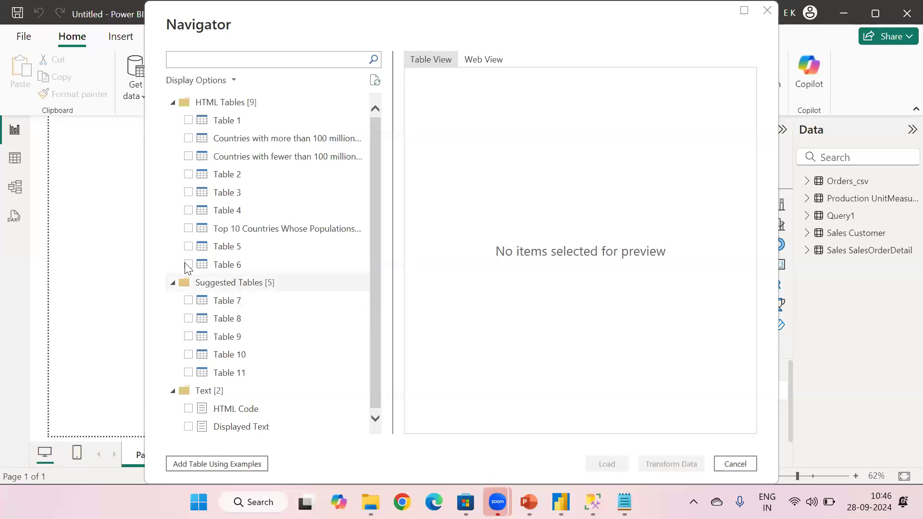
Step: Select the suggested tables Table 7 and Table 8 from the web page and load them into the report
click(189, 300)
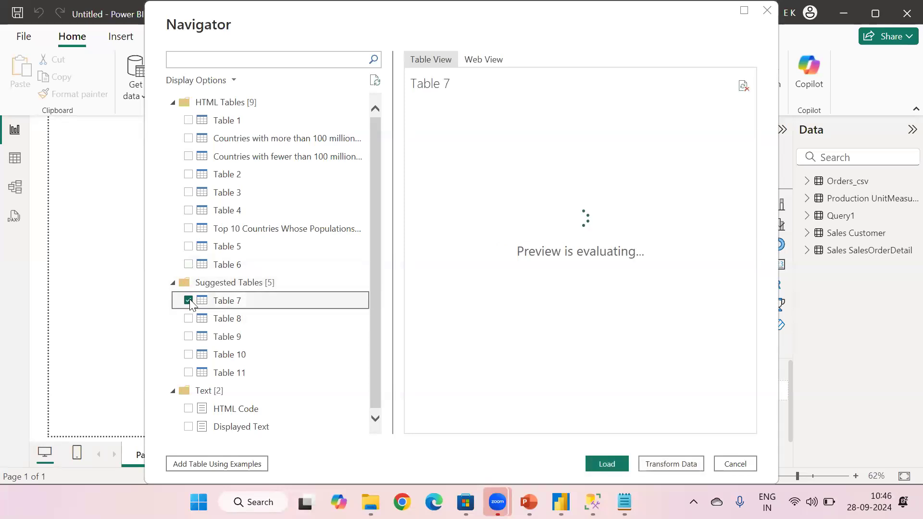
click(189, 319)
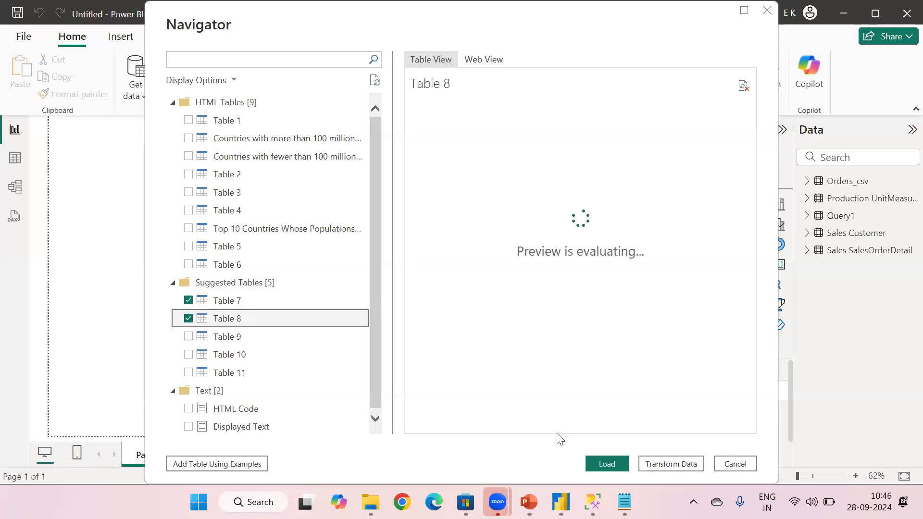
click(606, 464)
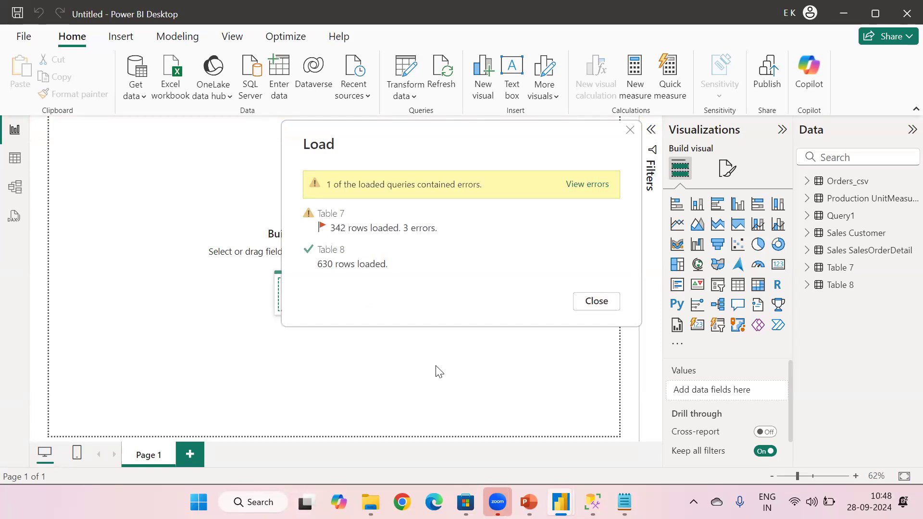
Step: Inspect the load errors of Table 7 in Power Query Editor and close the editor without applying the changes
click(588, 184)
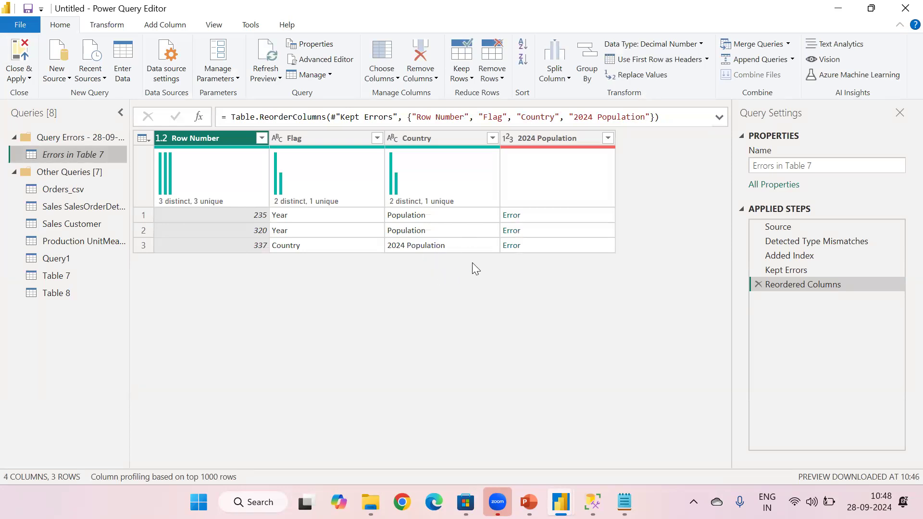
drag(63, 161, 104, 156)
click(904, 8)
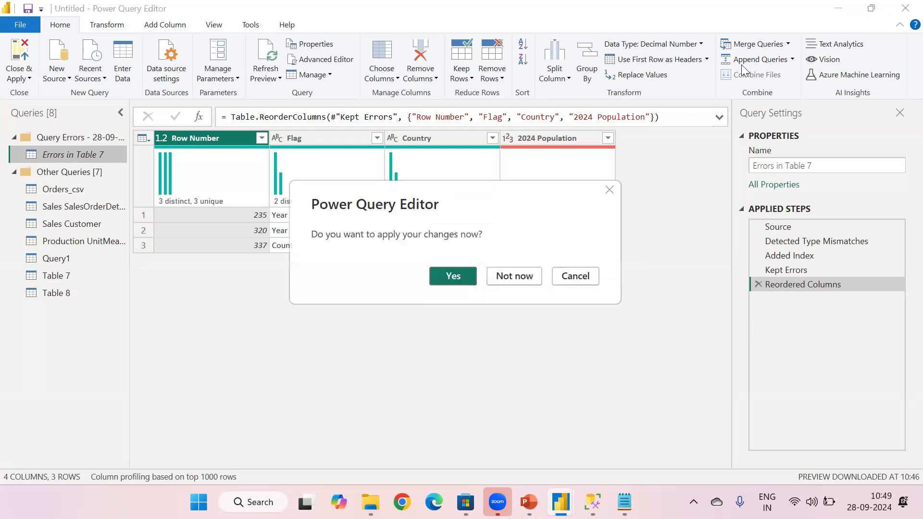
click(512, 276)
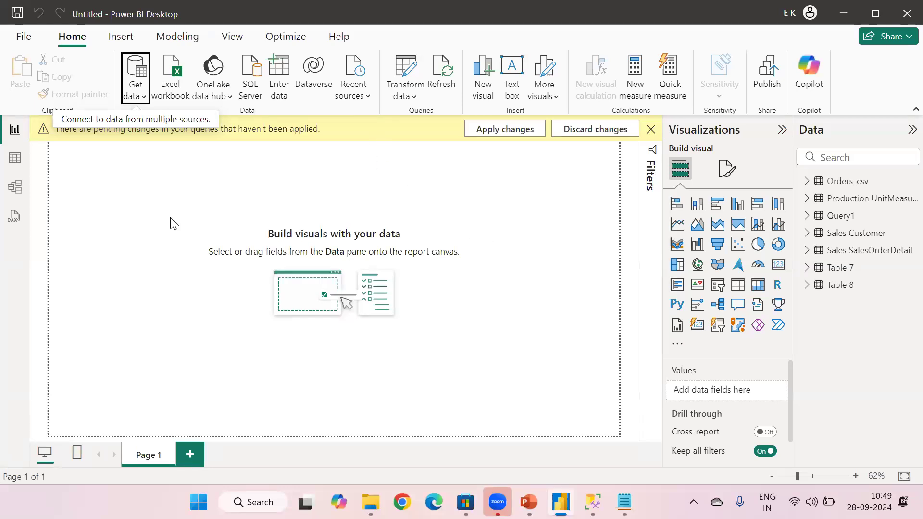
Step: Browse the complete list of available data source connectors and close it without connecting
click(138, 95)
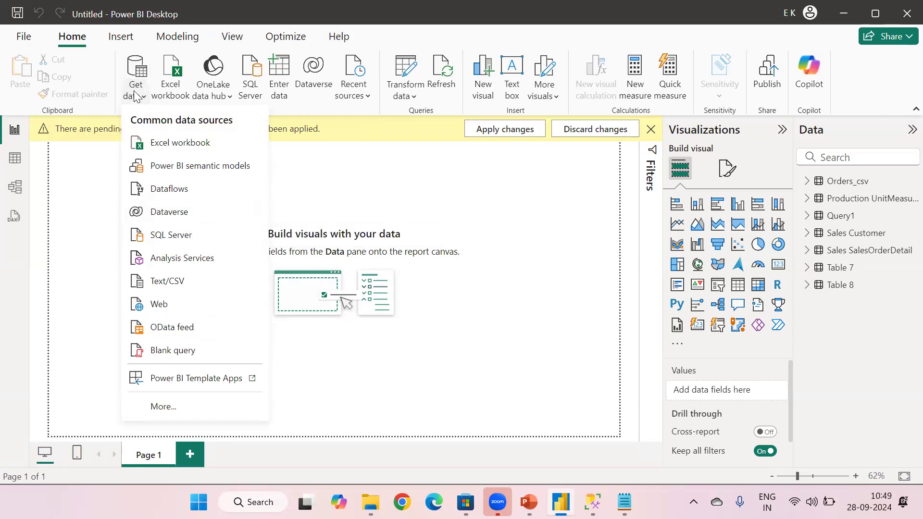
click(164, 408)
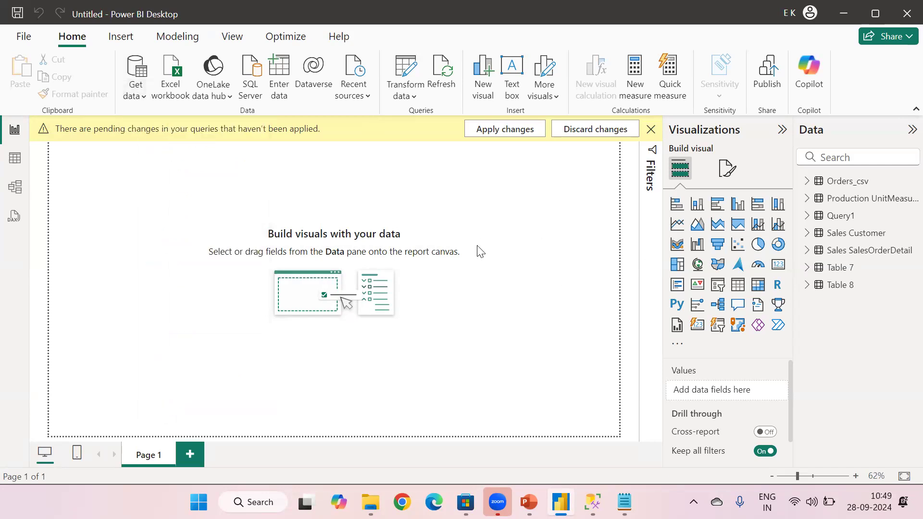
scroll(523, 240, down, 2)
scroll(516, 259, down, 15)
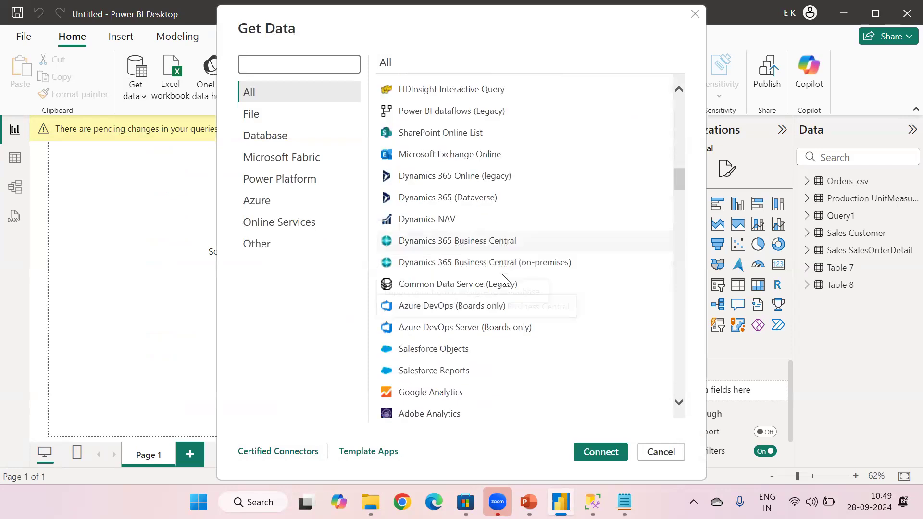
scroll(504, 295, down, 4)
scroll(502, 276, up, 12)
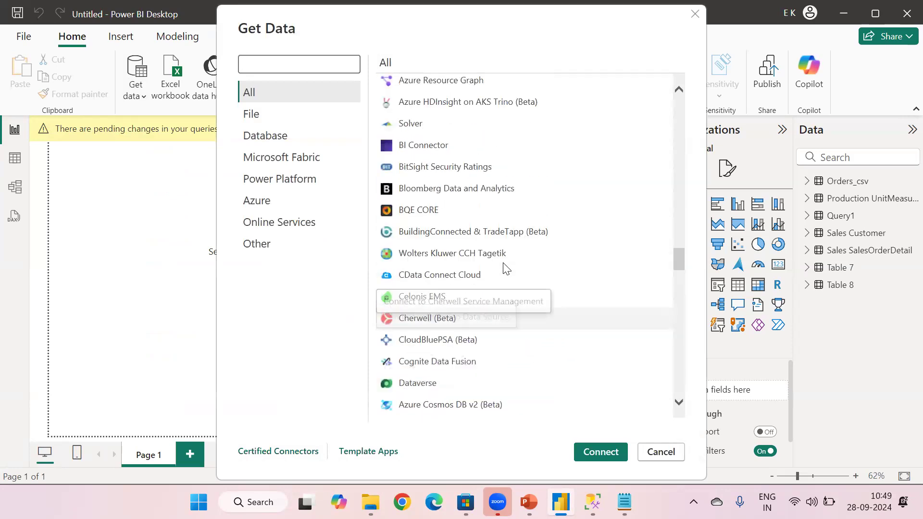
scroll(505, 260, up, 5)
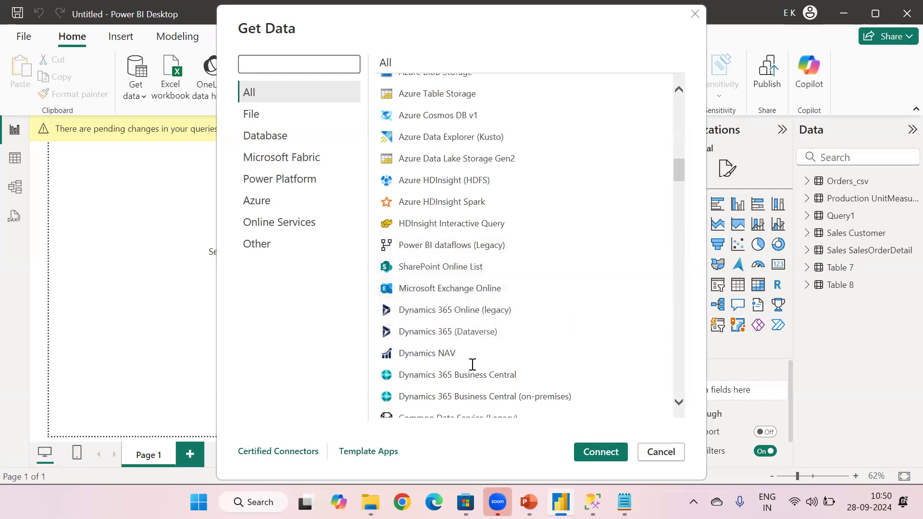
click(657, 456)
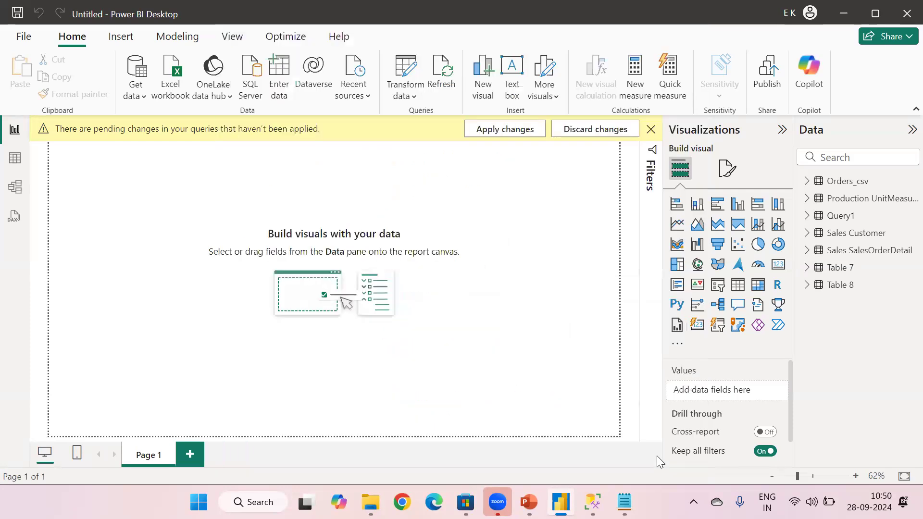
Step: Reopen the full connector list, look through its file, database and cloud sources, and cancel it
click(131, 95)
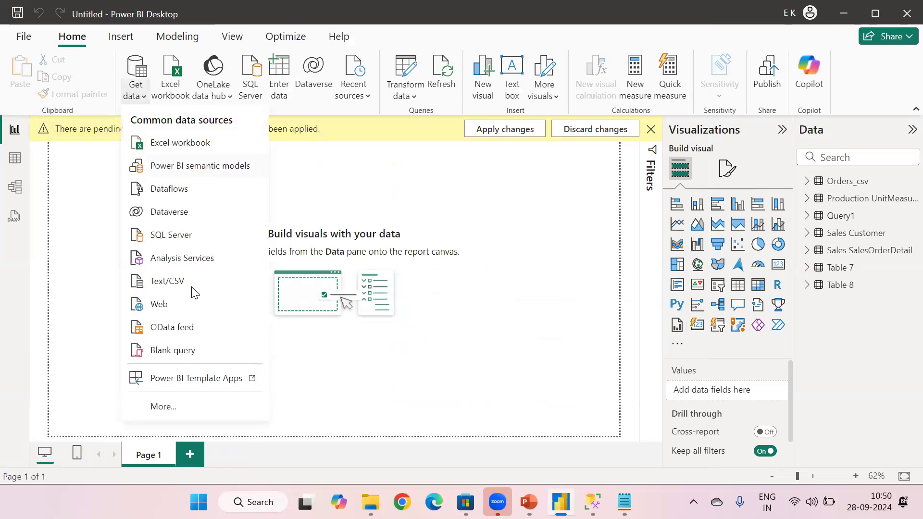
click(173, 407)
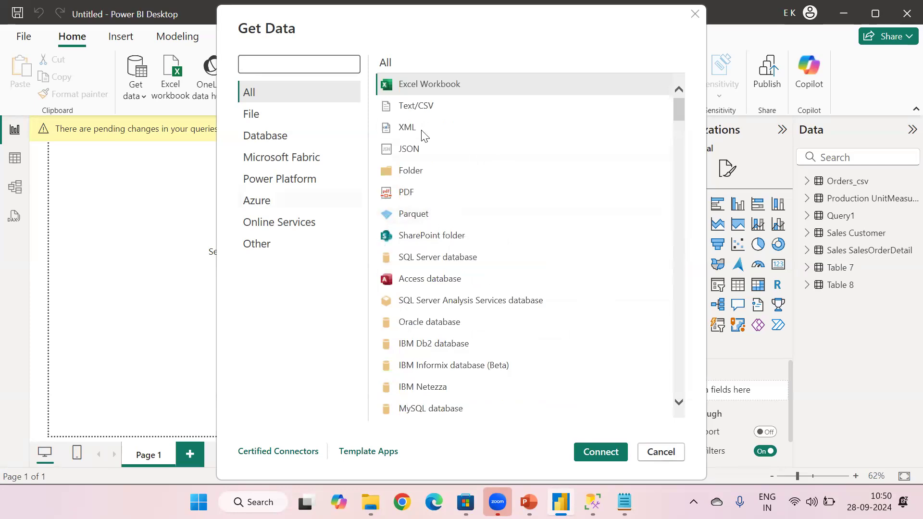
scroll(455, 235, down, 3)
scroll(454, 239, down, 15)
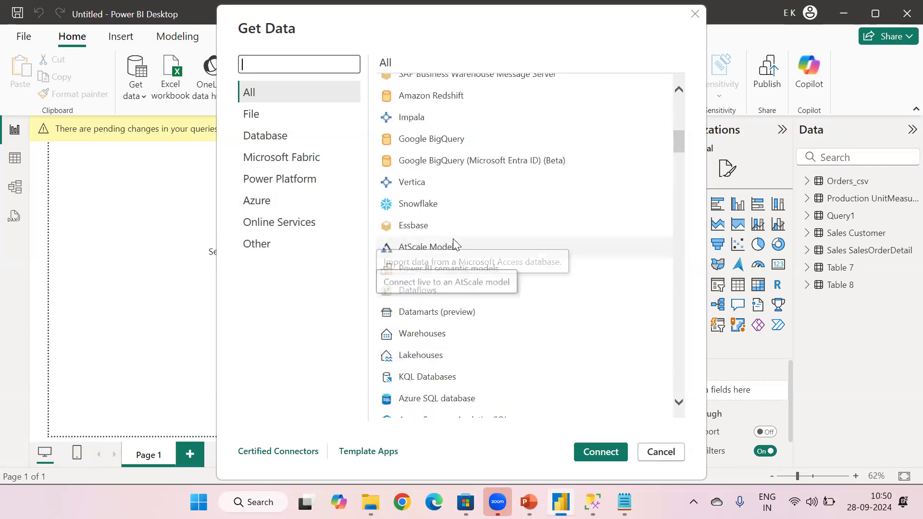
scroll(444, 228, up, 7)
scroll(444, 225, up, 7)
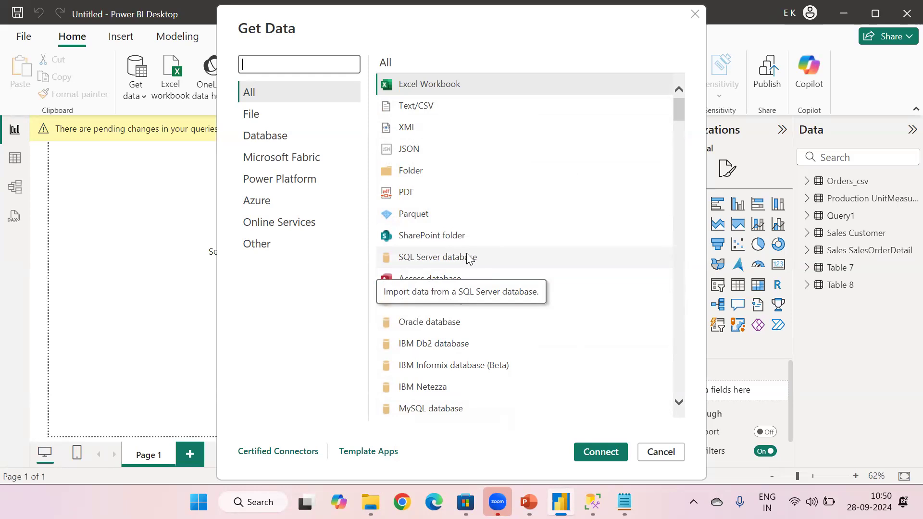
click(661, 451)
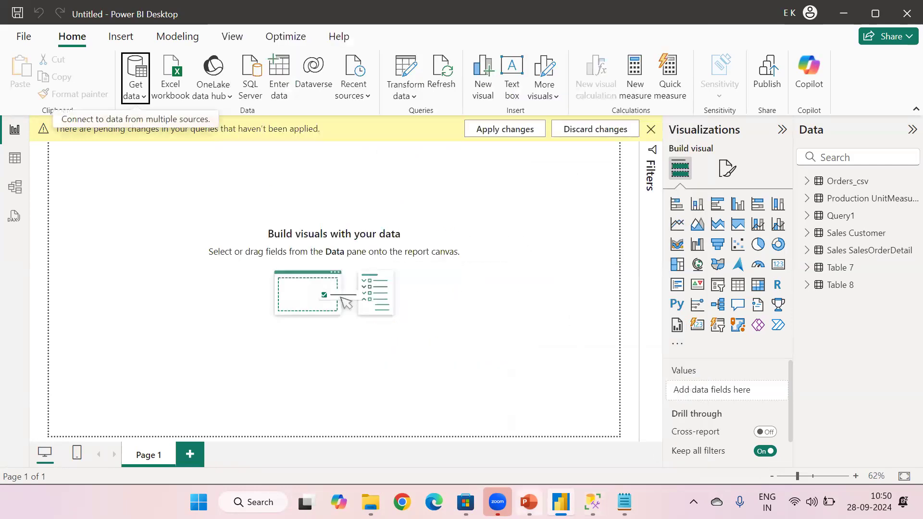
Step: Switch to the Power BI Class presentation in PowerPoint and show slide 12, "Storage modes in Power BI"
key(alt+Tab)
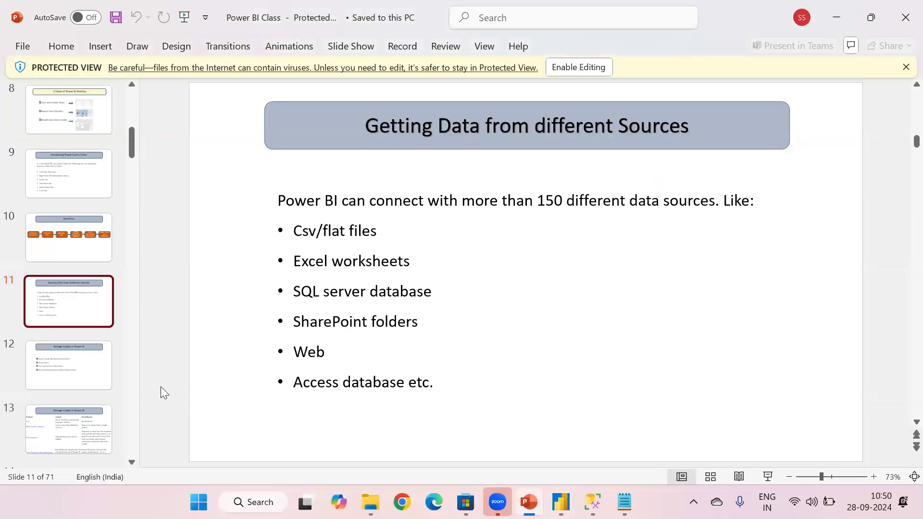
click(76, 371)
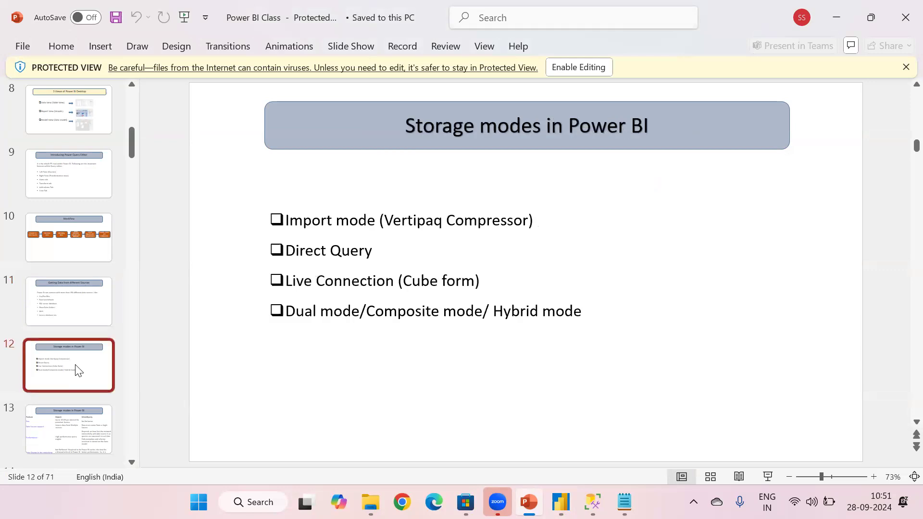
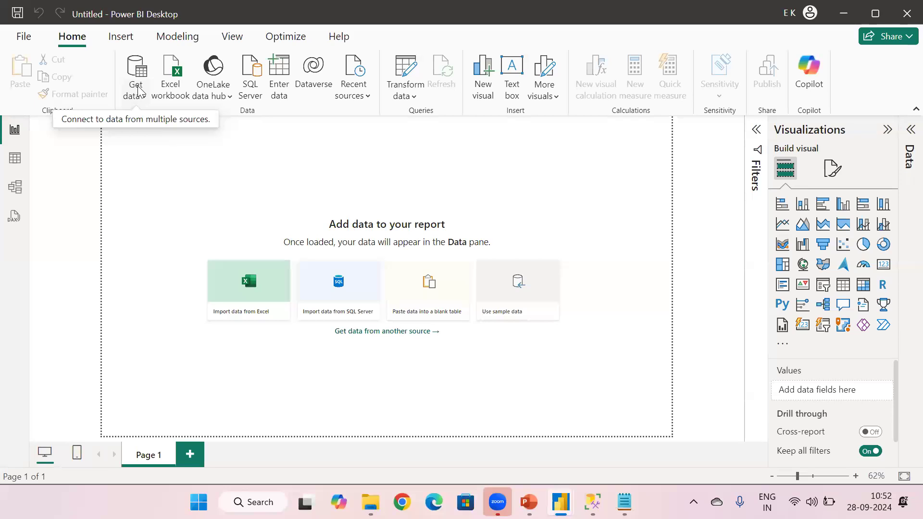
Step: Connect to SQL Server ENGINIUS and its AdventureWorks2019 database using the DirectQuery connectivity mode
click(137, 95)
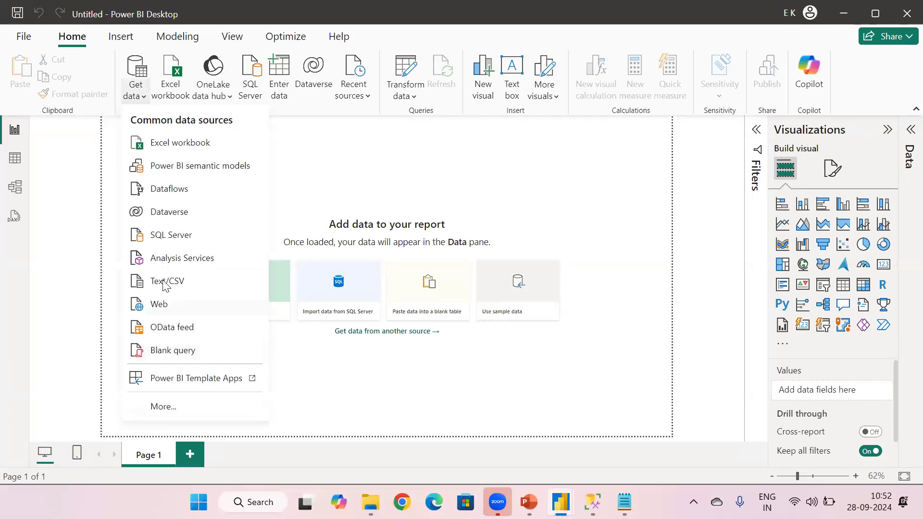
click(163, 230)
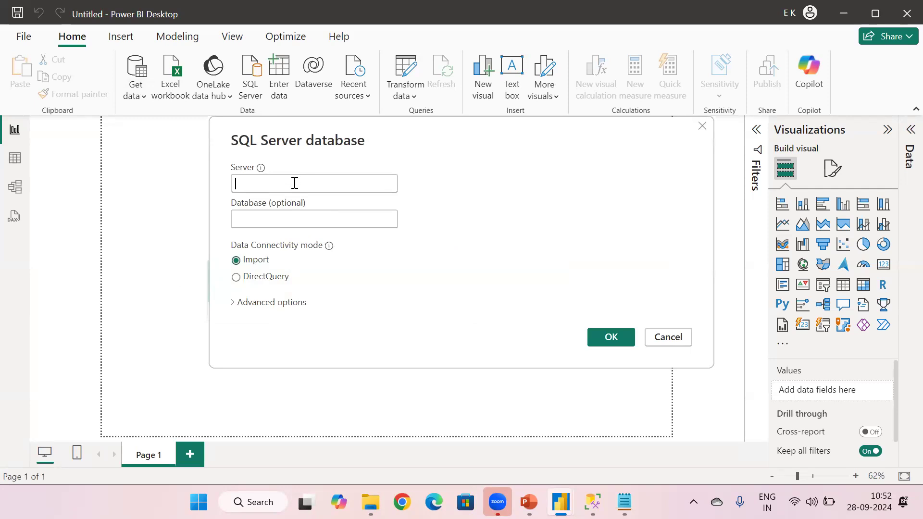
click(295, 183)
text(ENGINIUS)
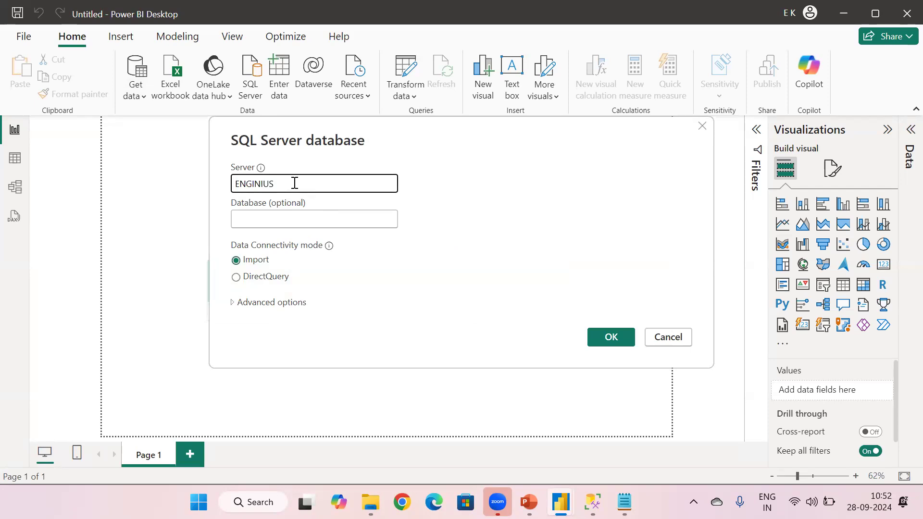
click(287, 215)
text(A)
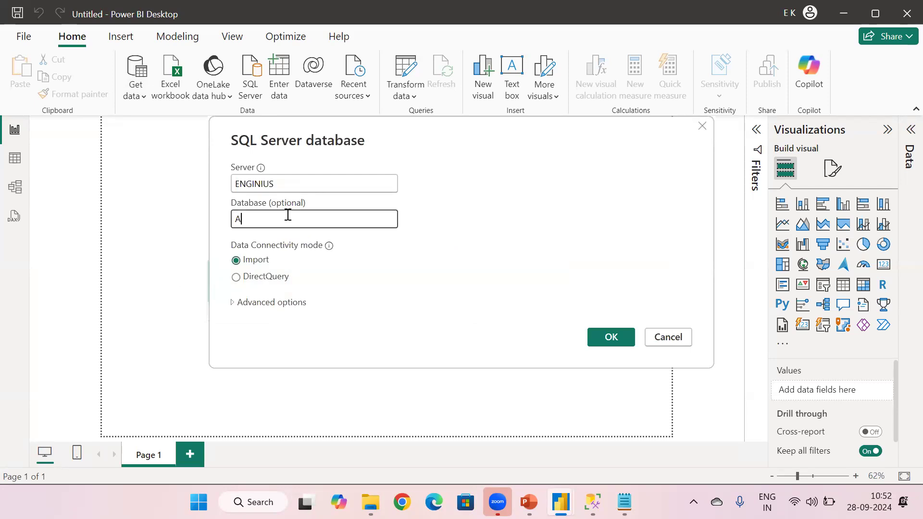
text(dventureWorks2019)
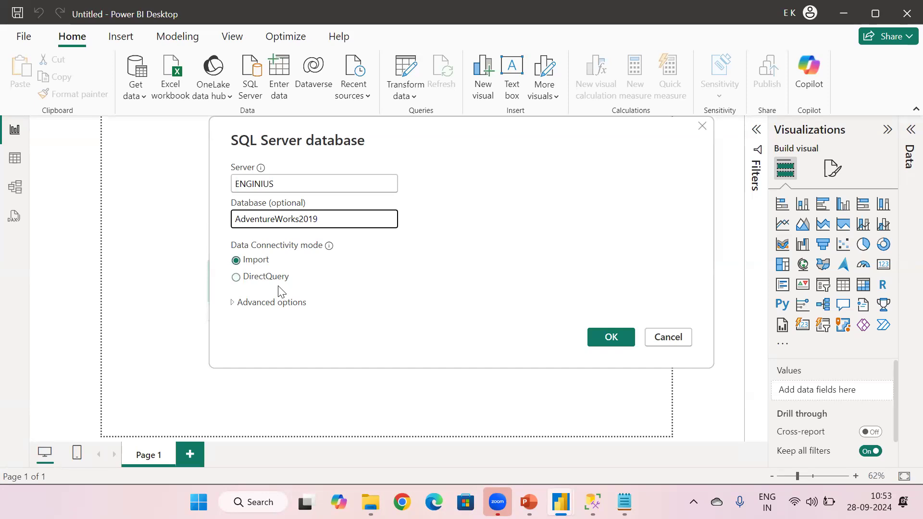
click(236, 277)
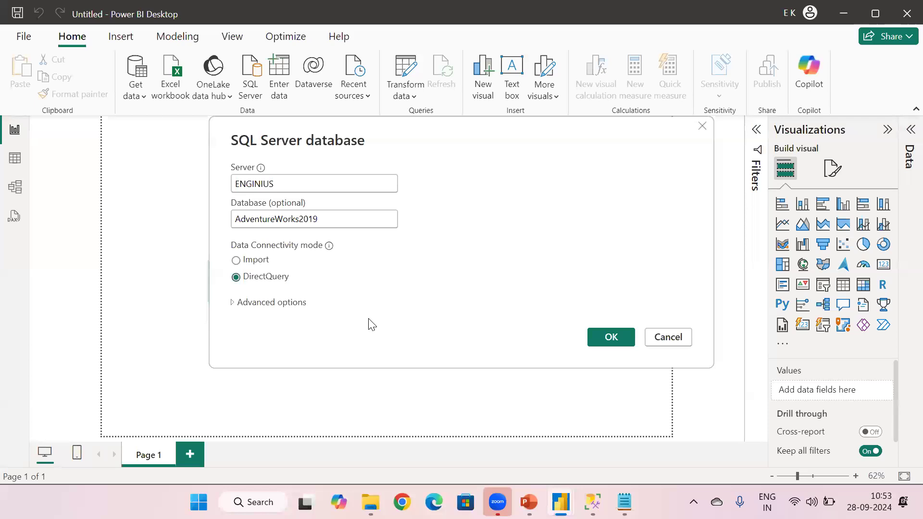
click(611, 337)
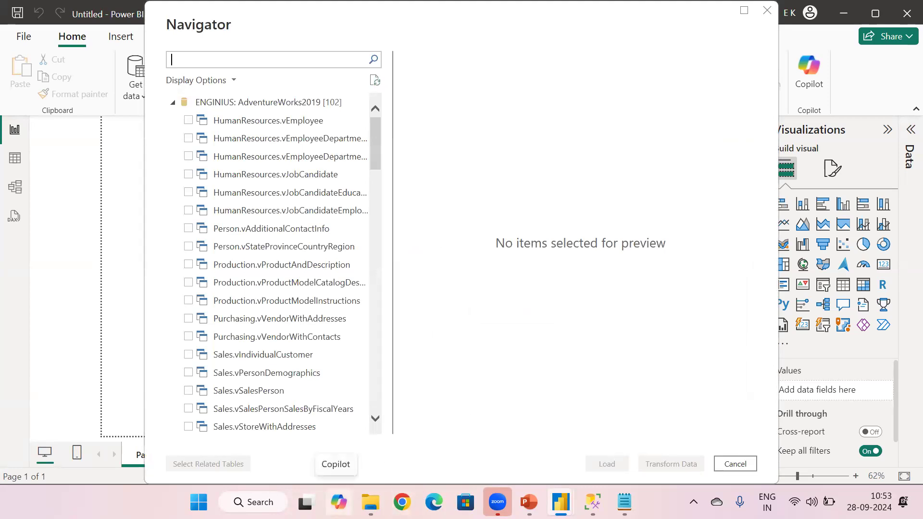
Step: Select the Sales.CountryRegionCurrency and Sales.Currency tables in the Navigator and load them
mouse_move(371, 501)
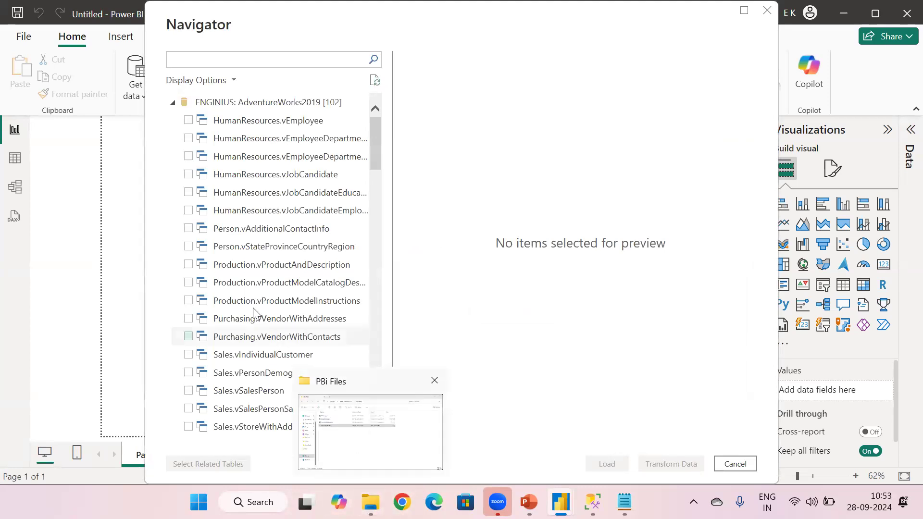
scroll(242, 308, down, 8)
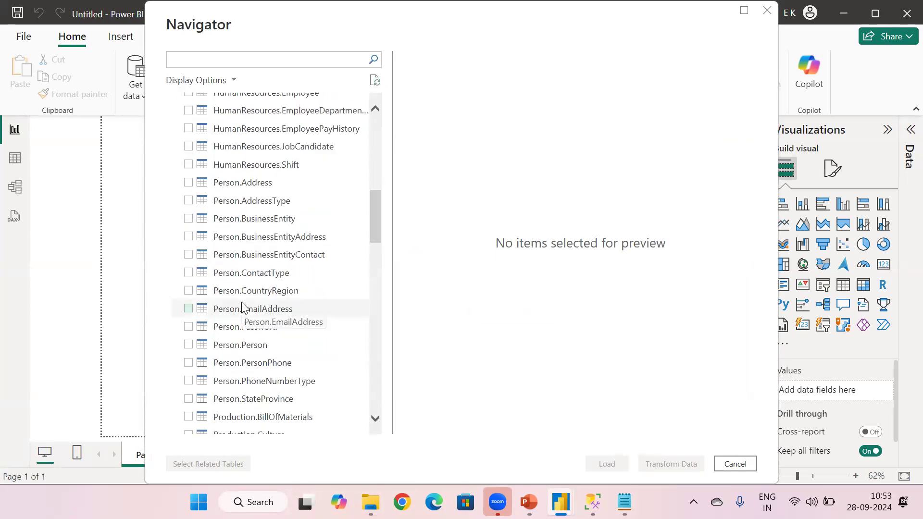
scroll(242, 308, down, 8)
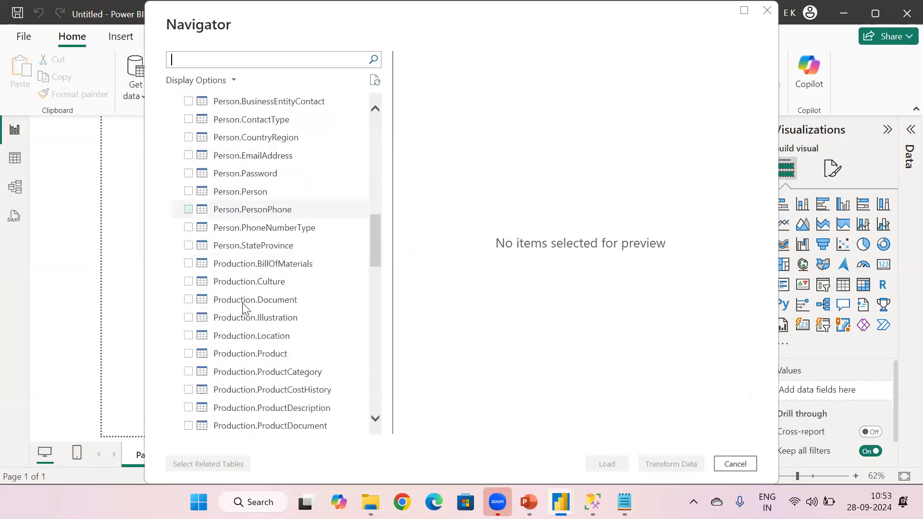
scroll(242, 302, down, 8)
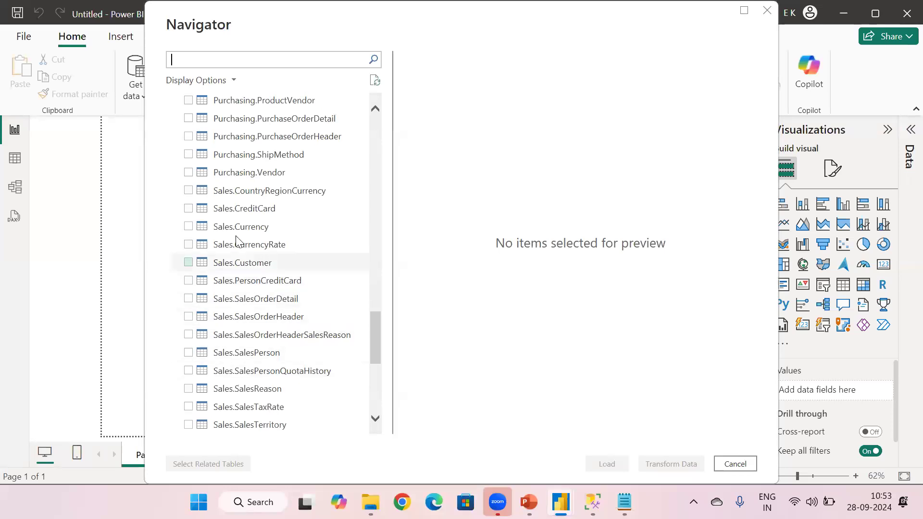
click(188, 190)
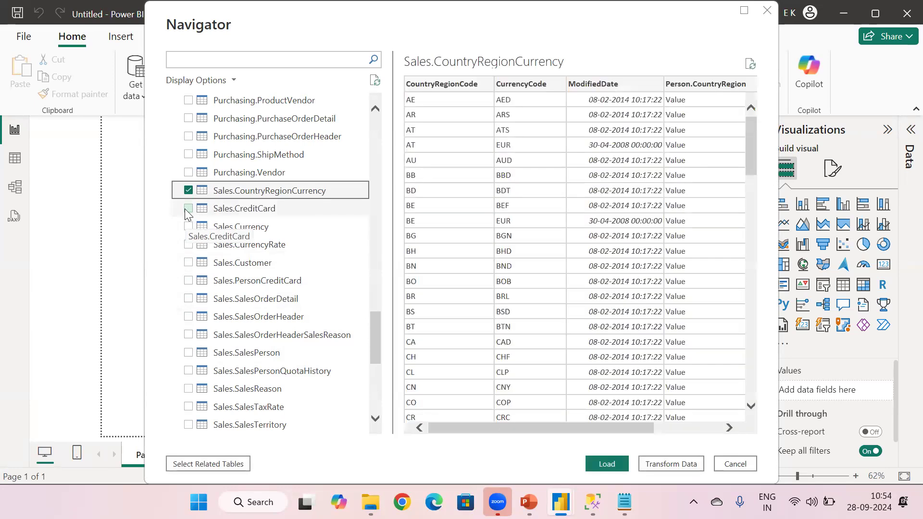
click(186, 226)
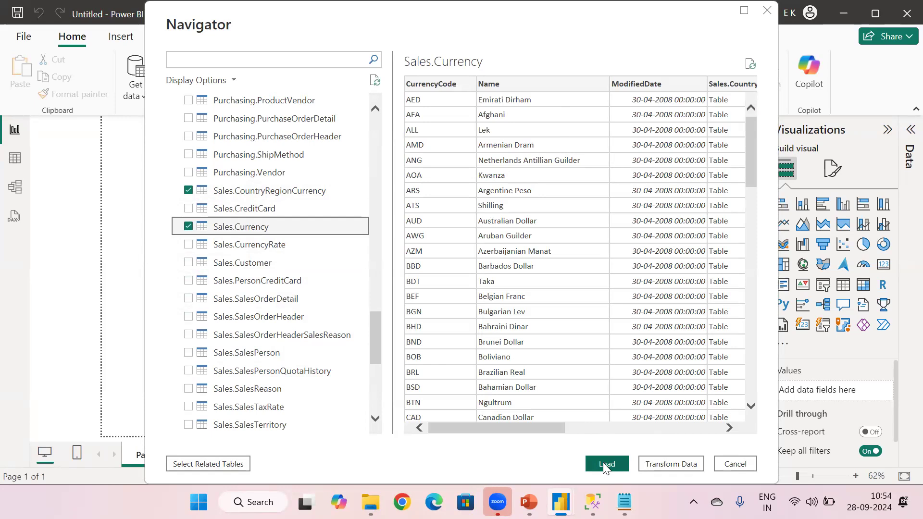
click(602, 463)
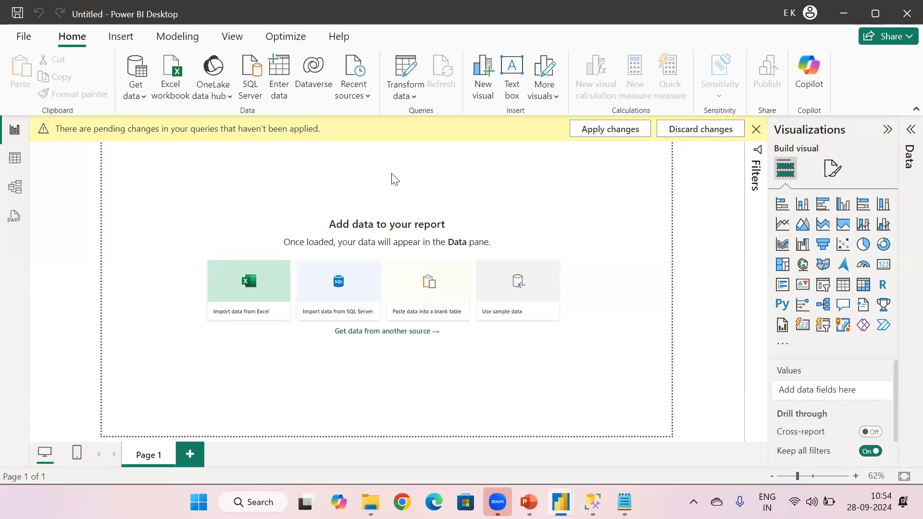
Step: Check Table view for loaded data and discard the pending Sales CountryRegionCurrency and Sales Currency query changes
mouse_move(560, 501)
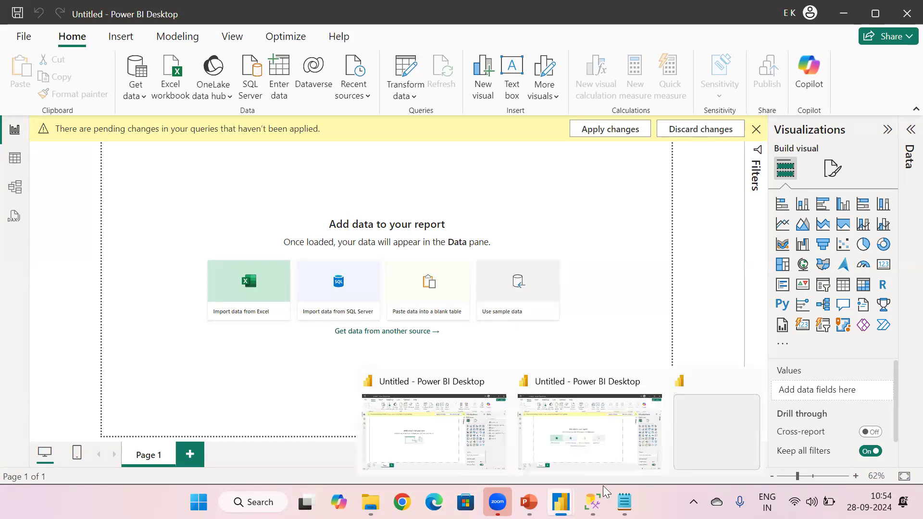
click(751, 381)
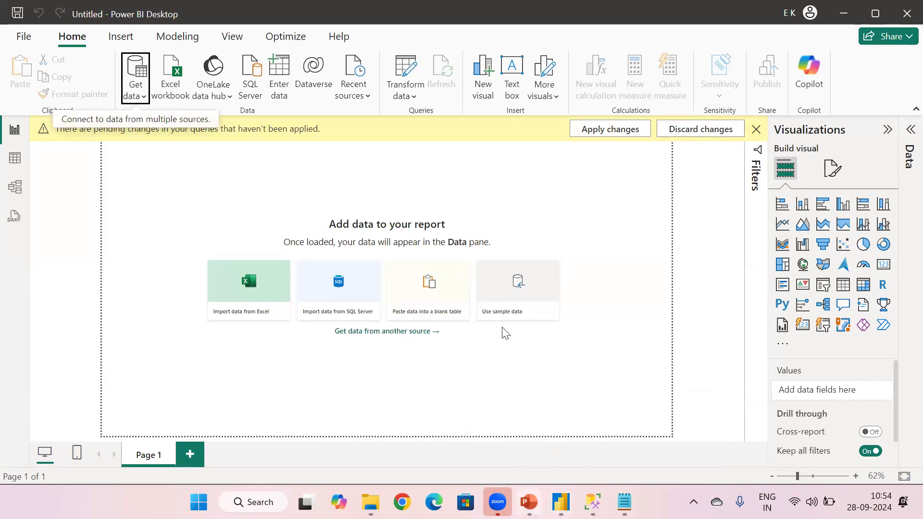
click(704, 136)
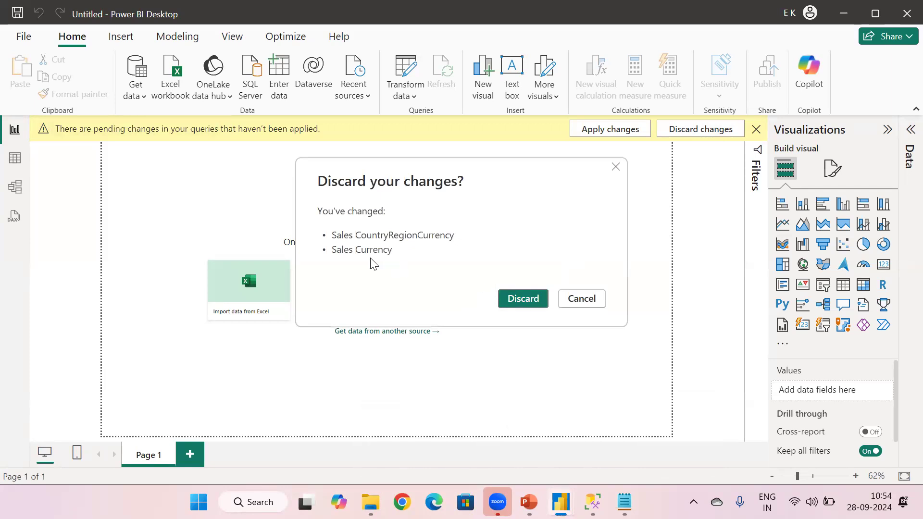
click(577, 300)
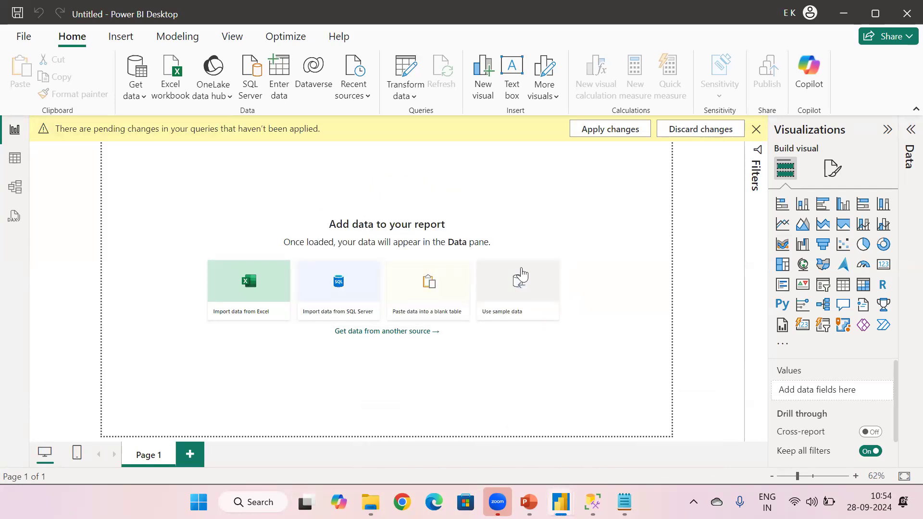
click(14, 160)
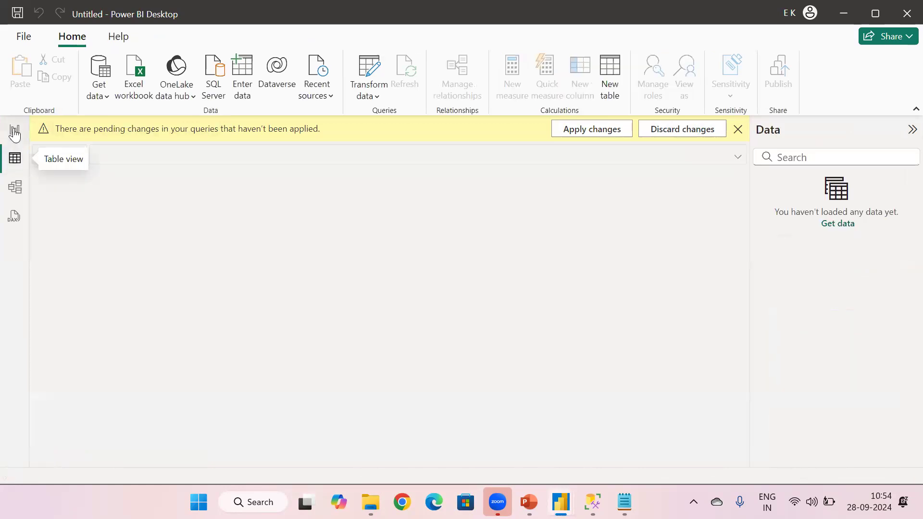
click(15, 133)
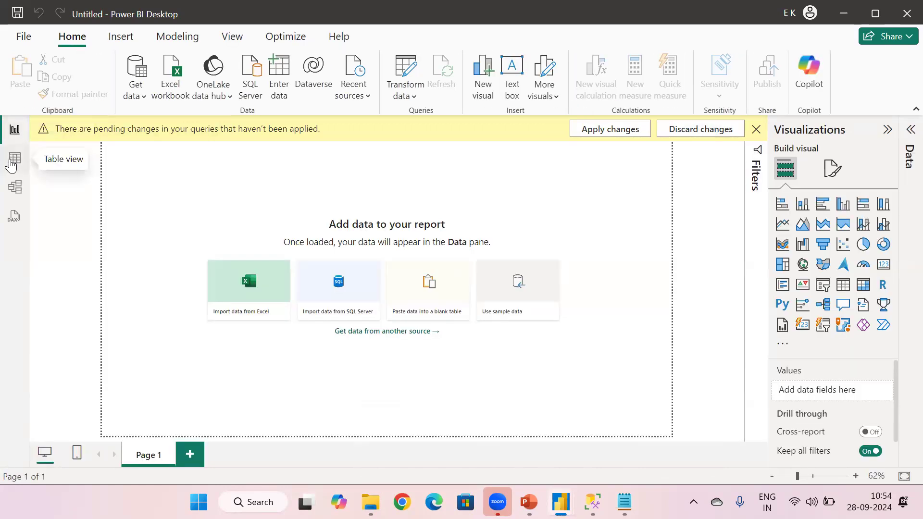
click(691, 129)
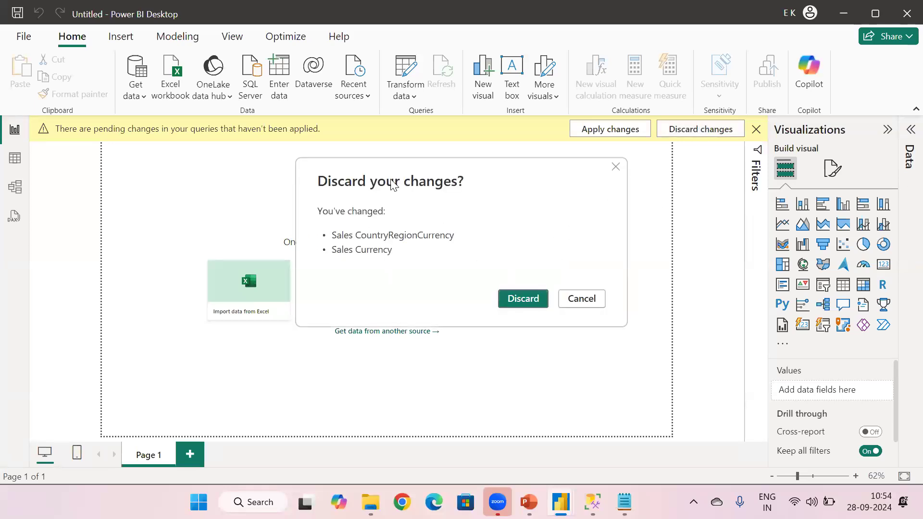
click(517, 291)
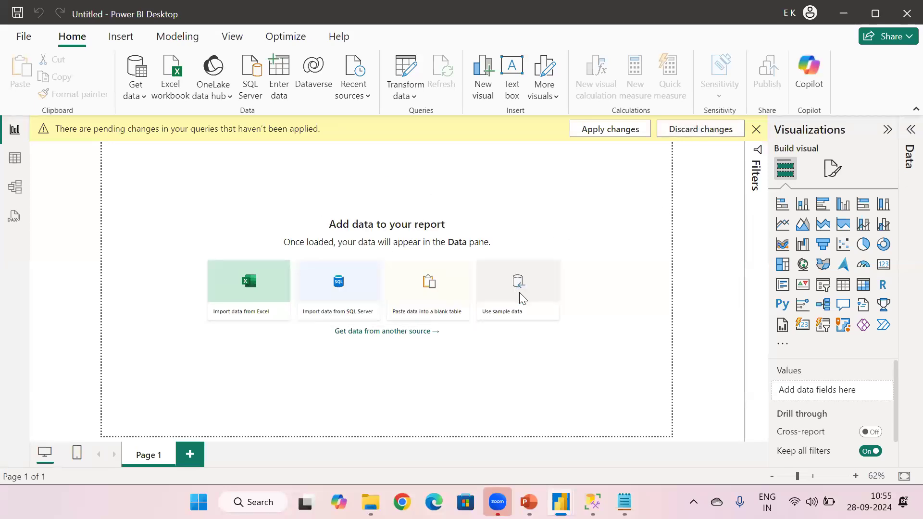
Step: Submit a new SQL Server connection for server ENGINIUS and database AdentureWorks2019 in DirectQuery mode
click(135, 95)
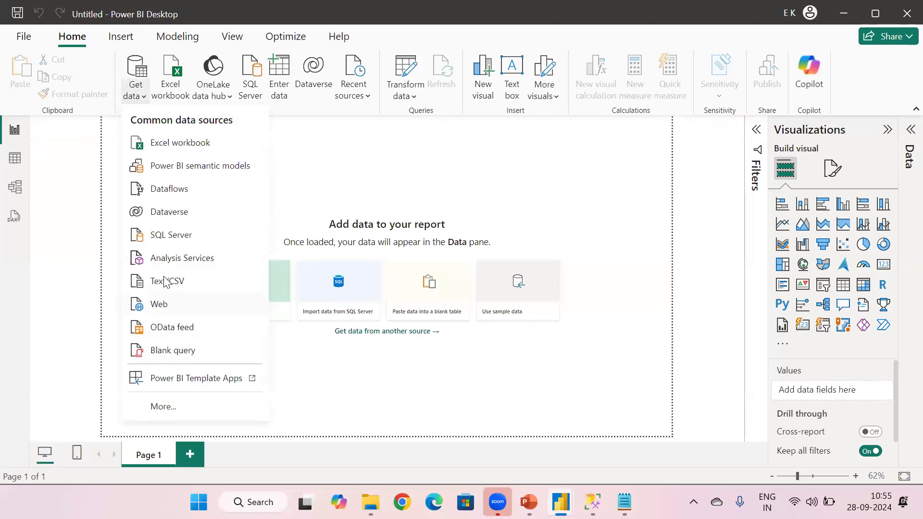
click(169, 243)
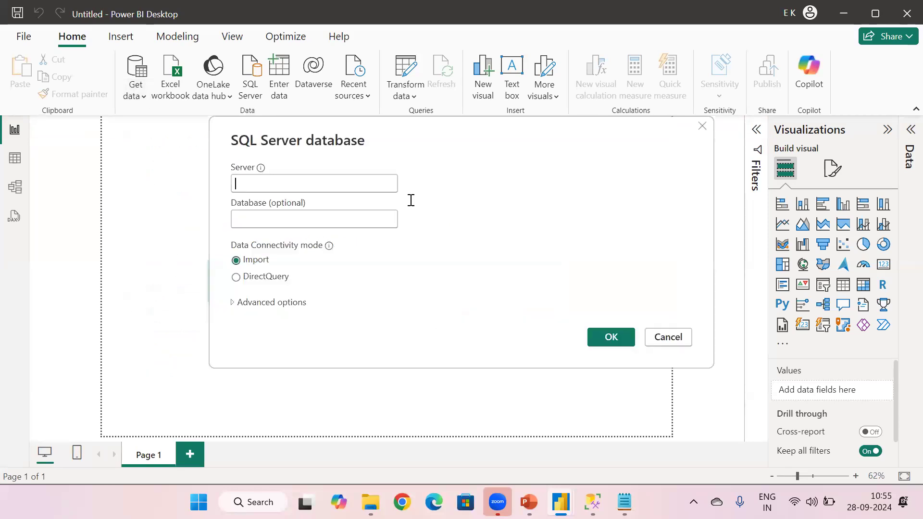
click(288, 183)
text(ENGINIU)
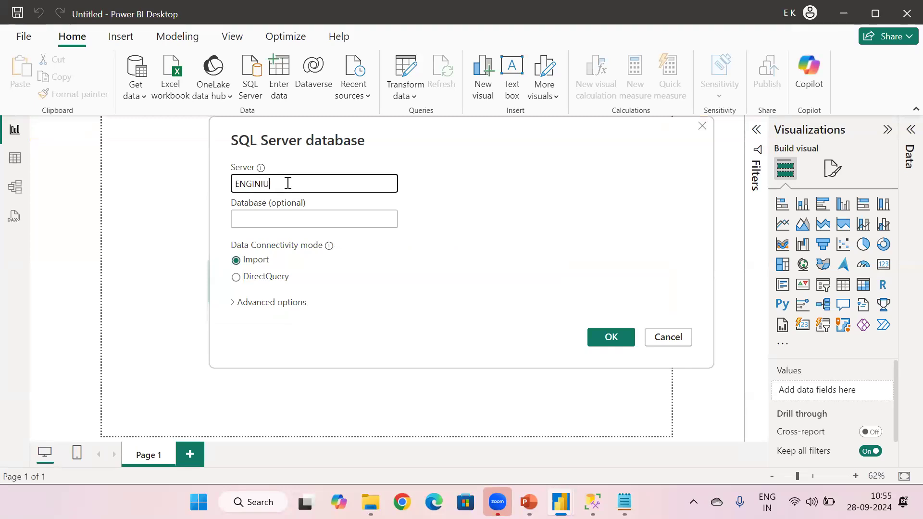
text(S)
click(263, 218)
text(Adent)
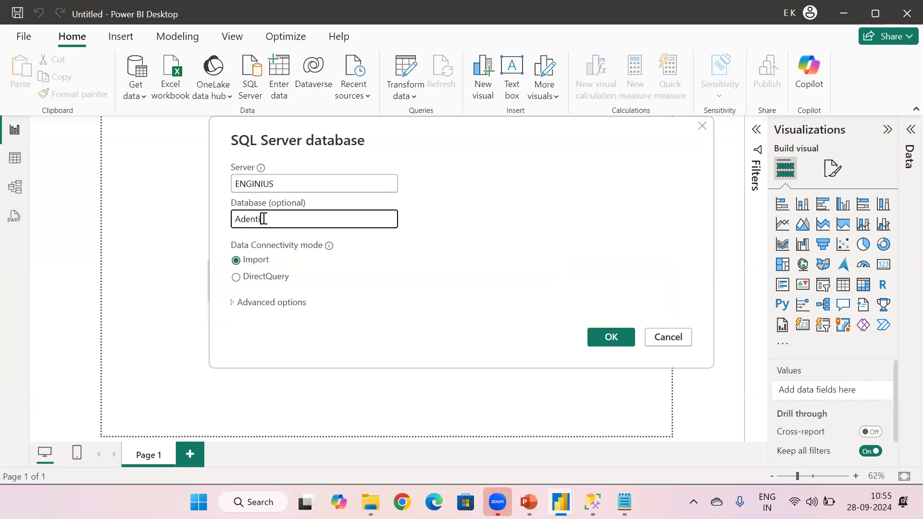
text(ureWorks2019)
click(236, 277)
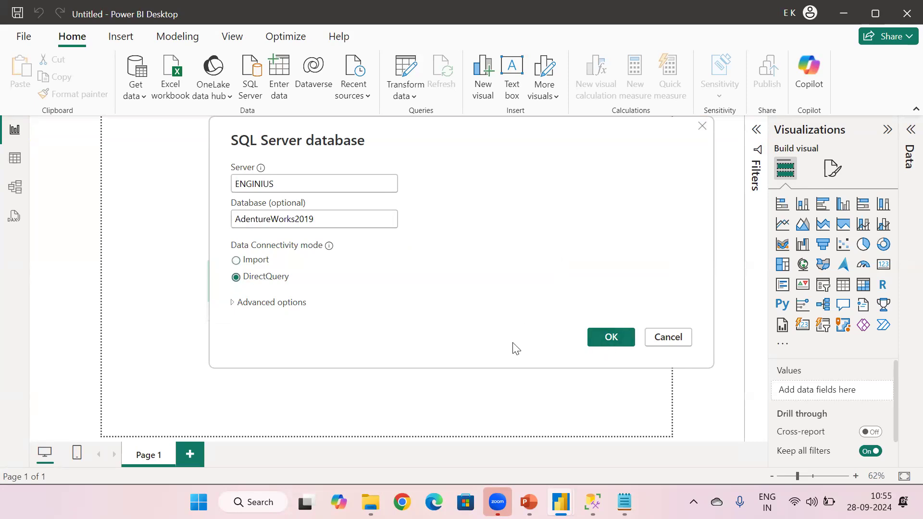
click(599, 335)
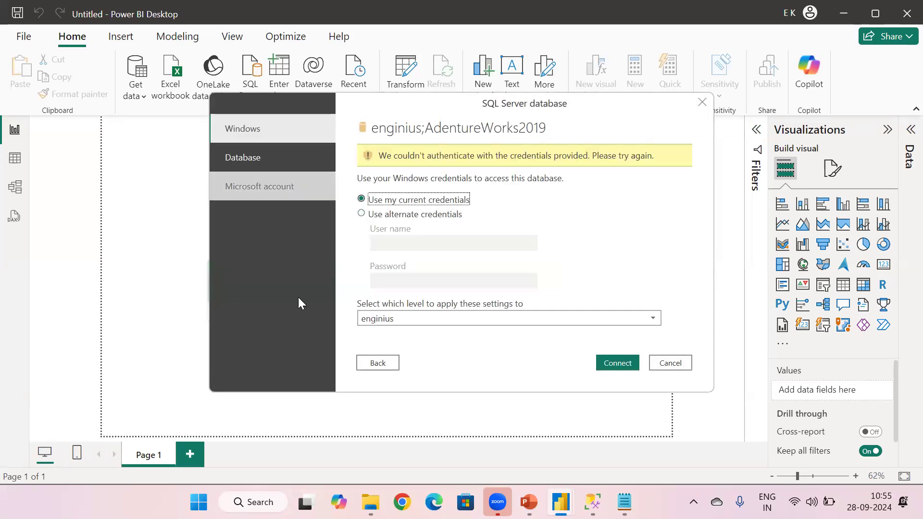
Step: Try to connect with the current Windows credentials, accept an unencrypted connection, and close the credentials dialog
click(612, 362)
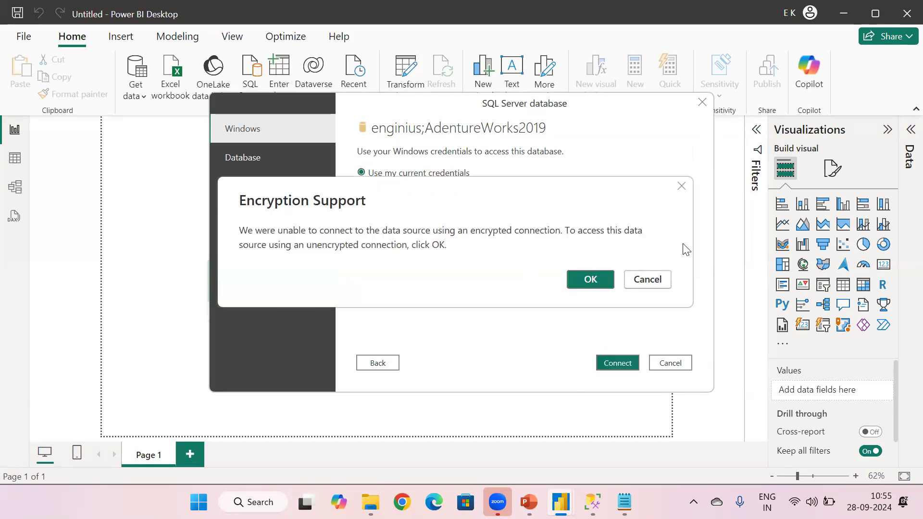
click(590, 279)
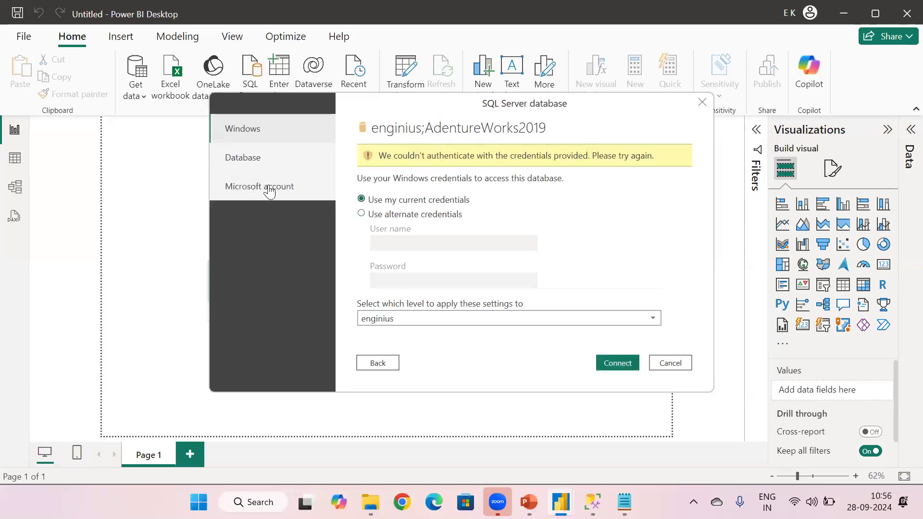
click(702, 102)
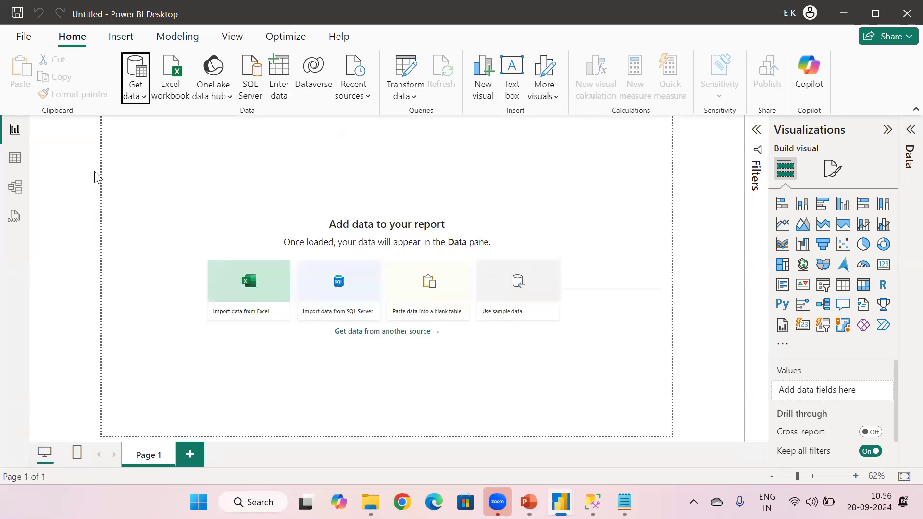
click(134, 91)
click(15, 159)
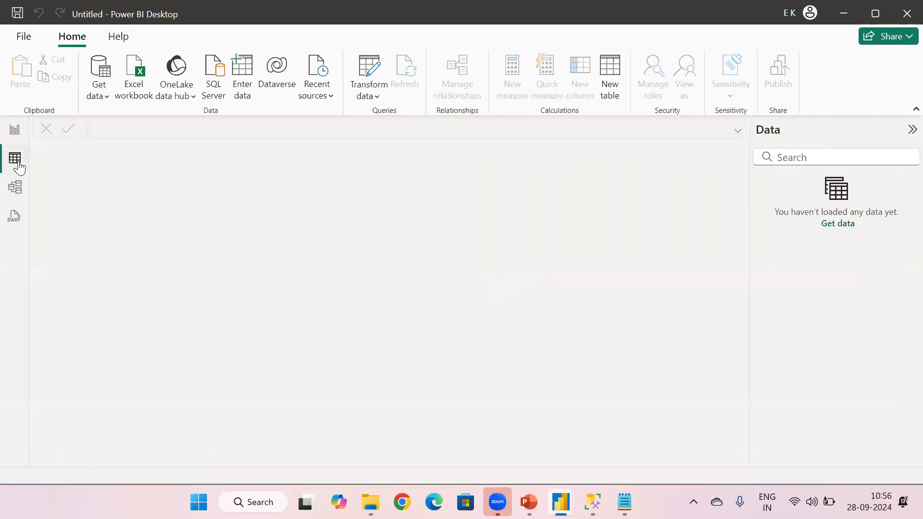
click(15, 129)
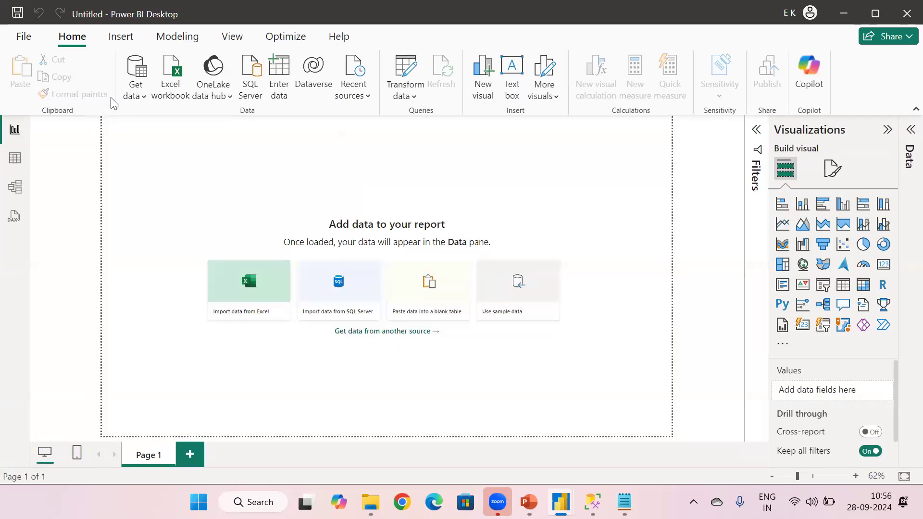
click(13, 158)
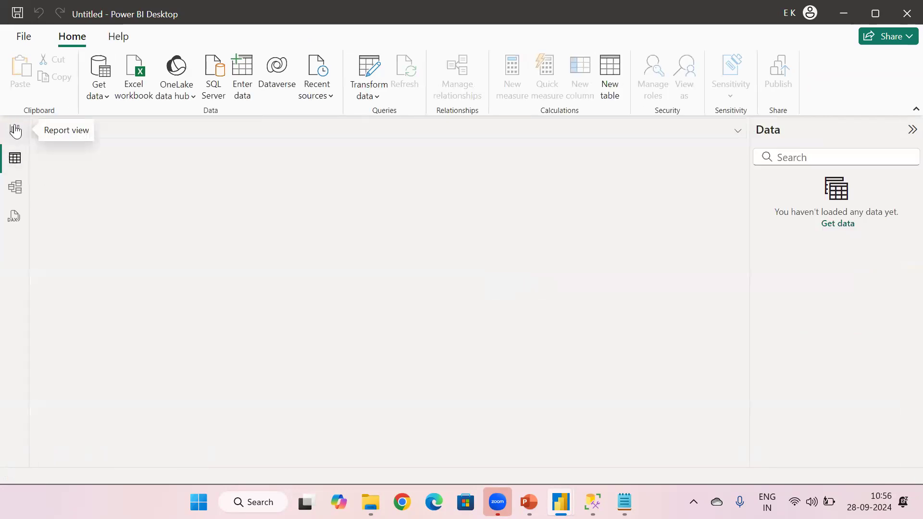
click(15, 129)
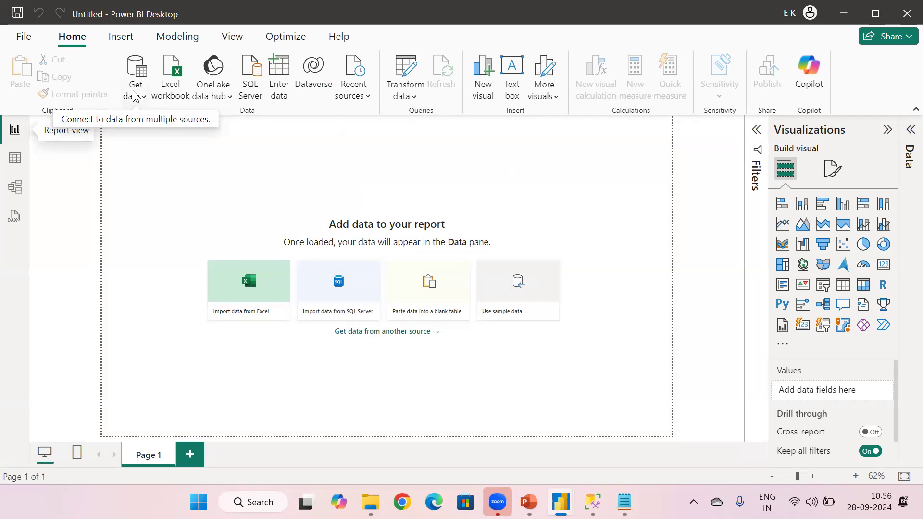
click(135, 96)
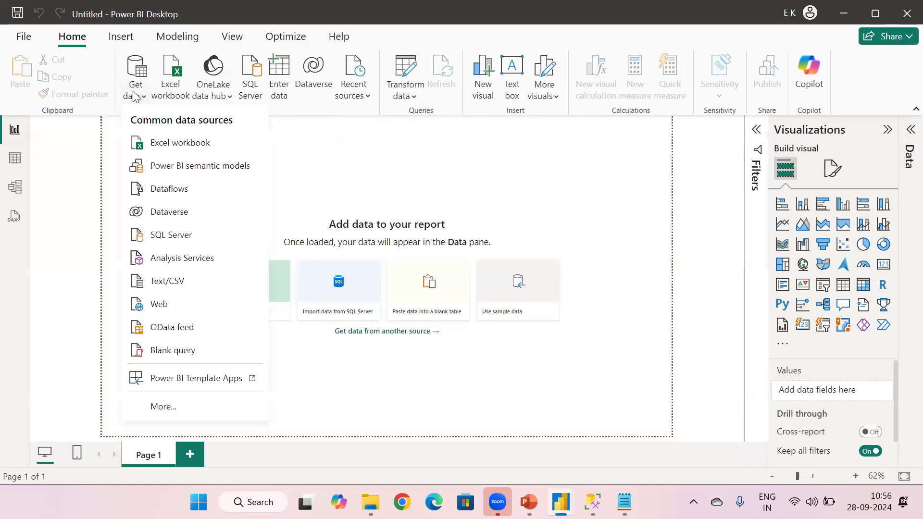
click(178, 235)
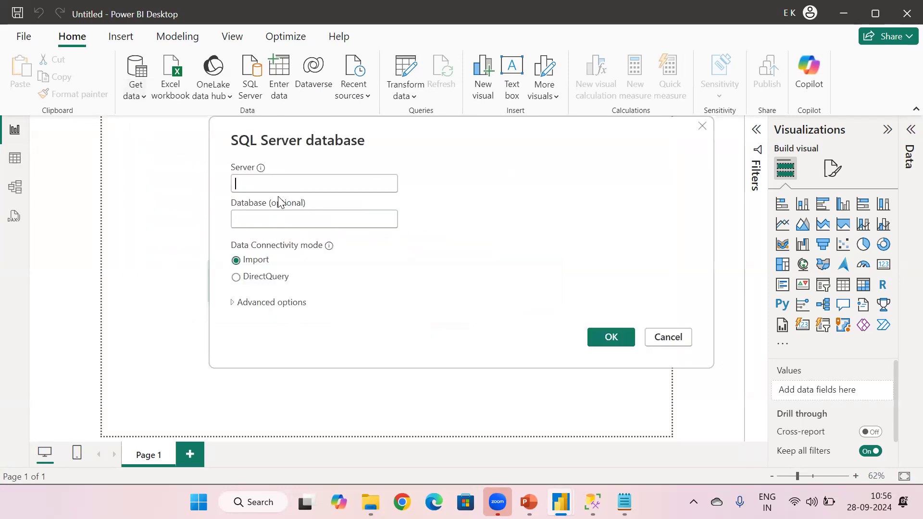
click(251, 184)
text(ENGINIUS)
key(Tab)
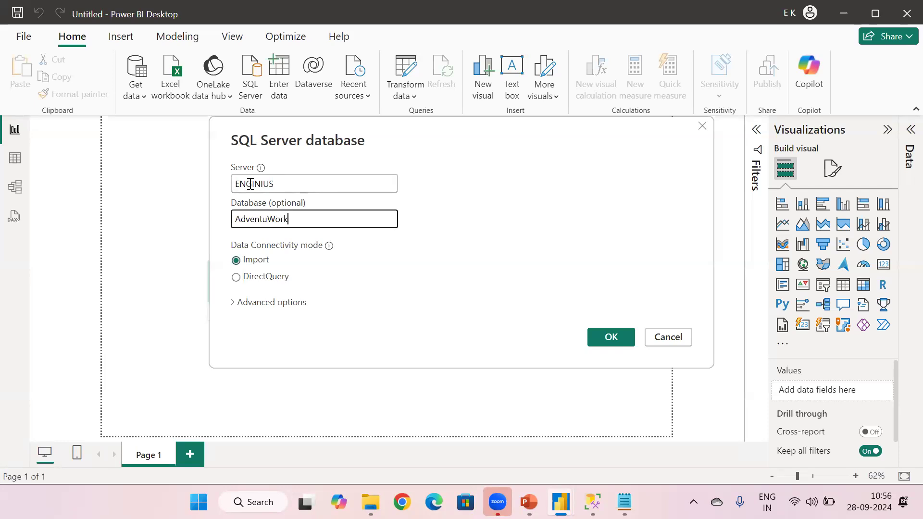
text(AdventuWorks2019)
click(235, 278)
click(620, 331)
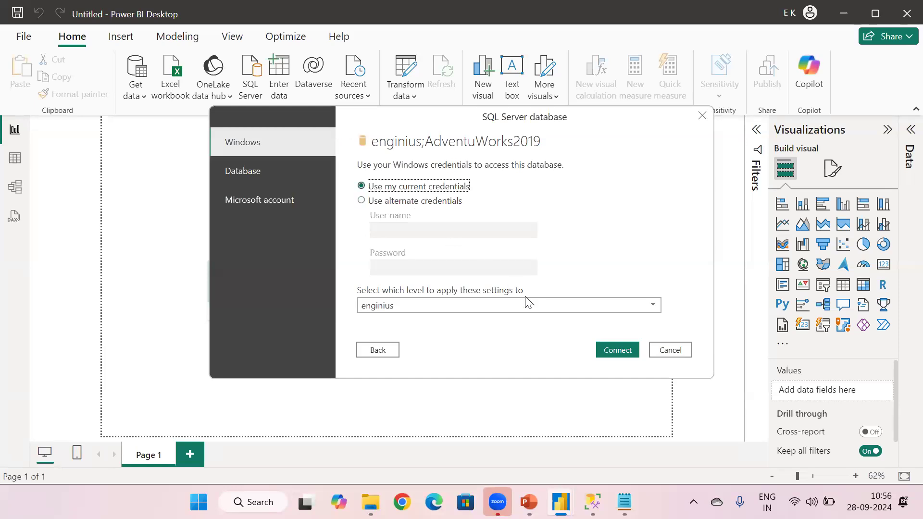
click(670, 350)
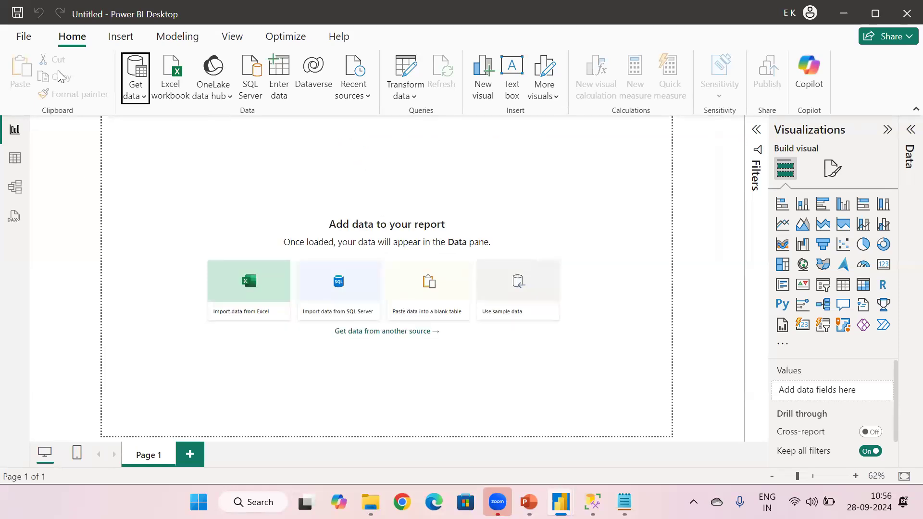
Step: Submit a SQL Server connection for server ENGINIUS and database AdventureWorks2019 in DirectQuery mode
click(135, 92)
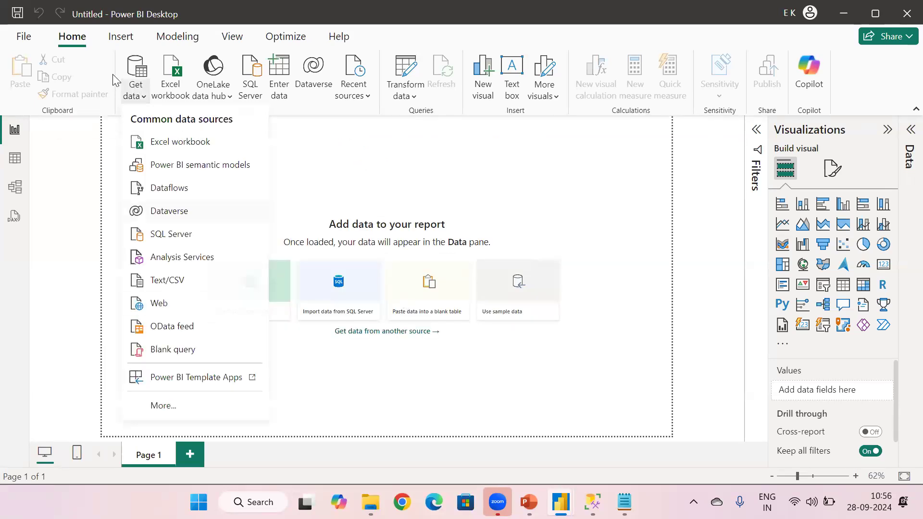
click(174, 234)
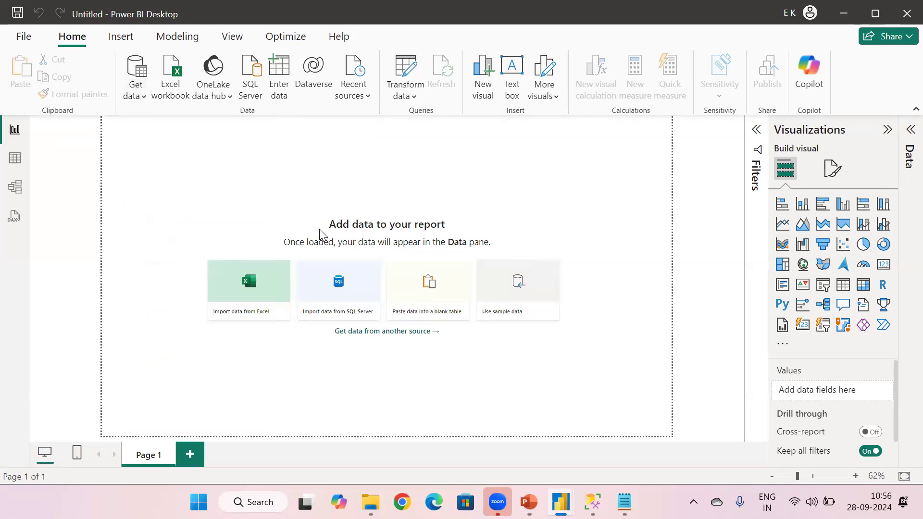
click(281, 178)
text(NGINIUS)
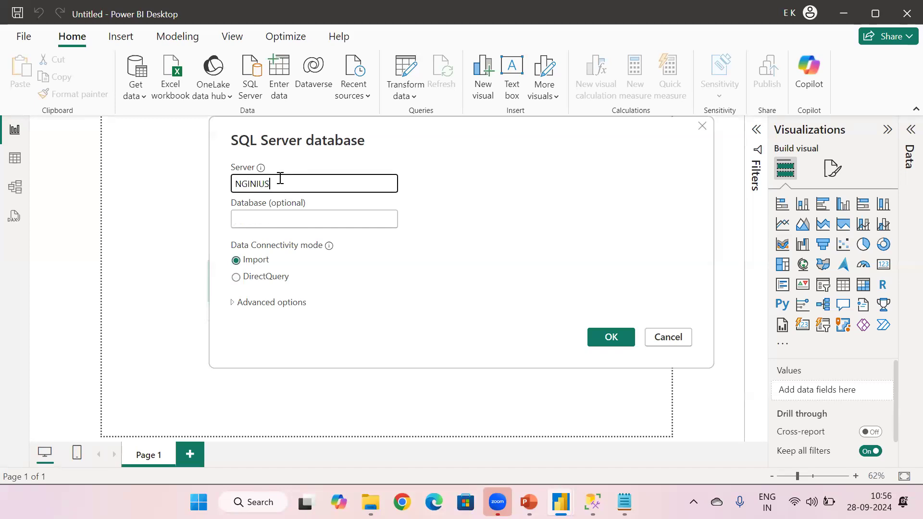
click(237, 185)
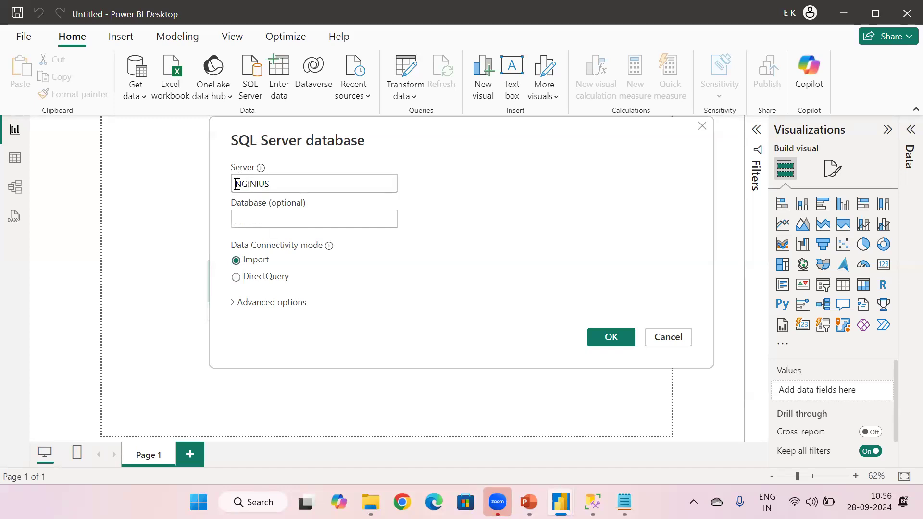
text(E)
click(264, 221)
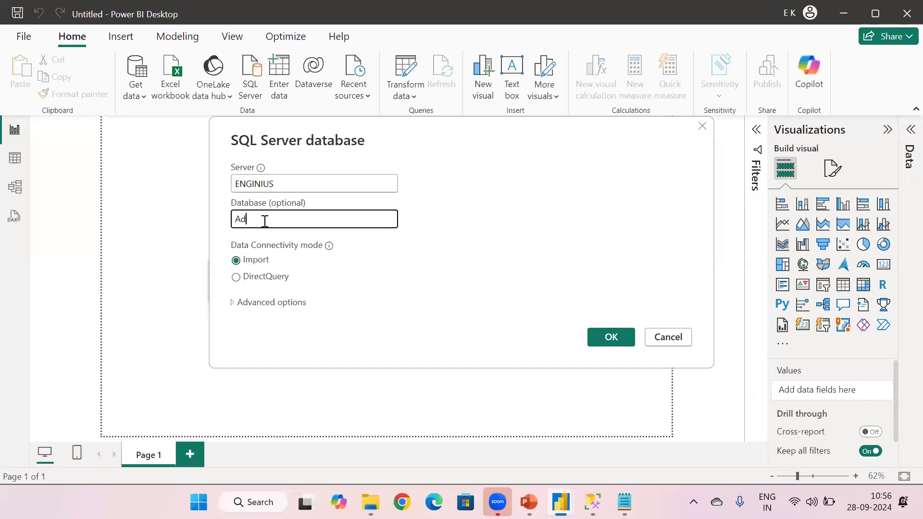
text(AdventureWorks2019)
click(245, 277)
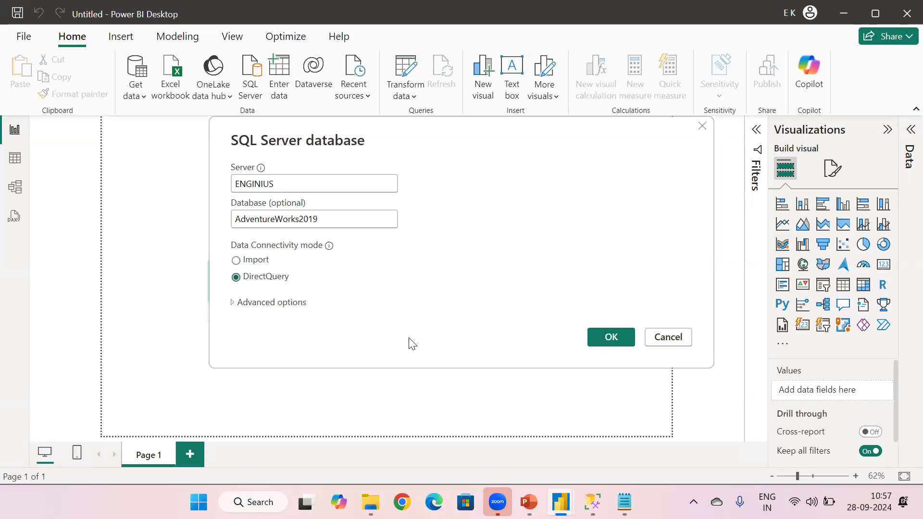
click(596, 336)
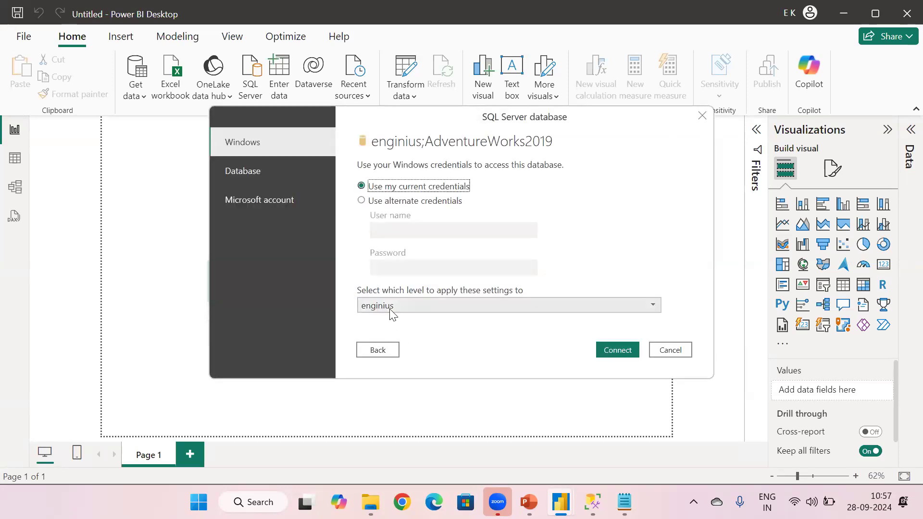
Step: Review the credential types, connect with the current Windows credentials, and accept an unencrypted connection
click(284, 184)
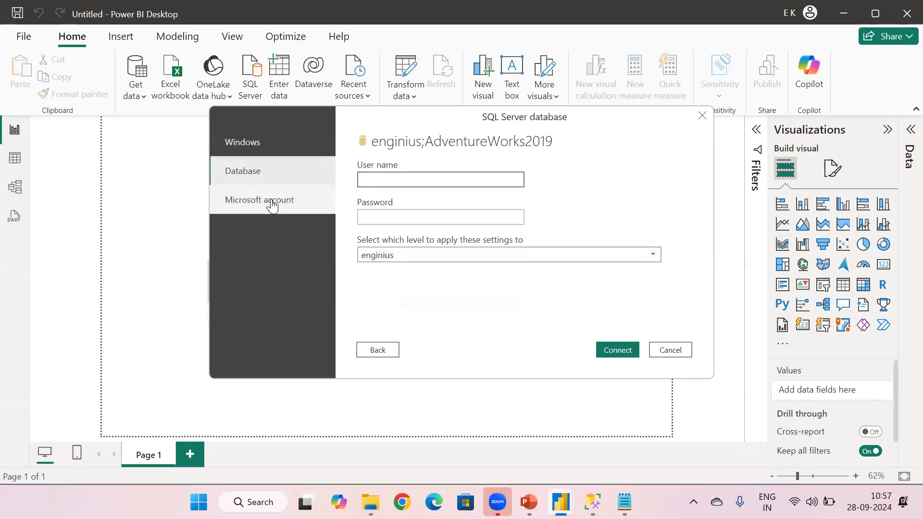
click(272, 205)
click(268, 151)
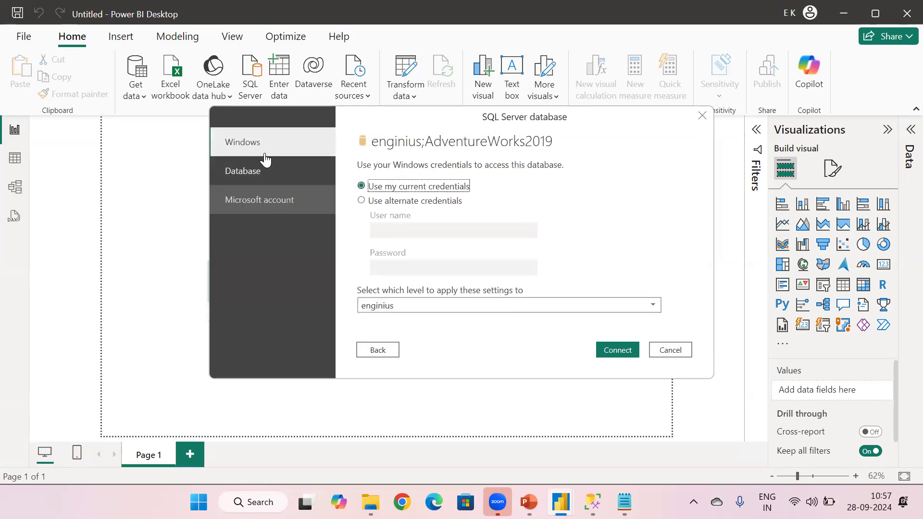
click(620, 352)
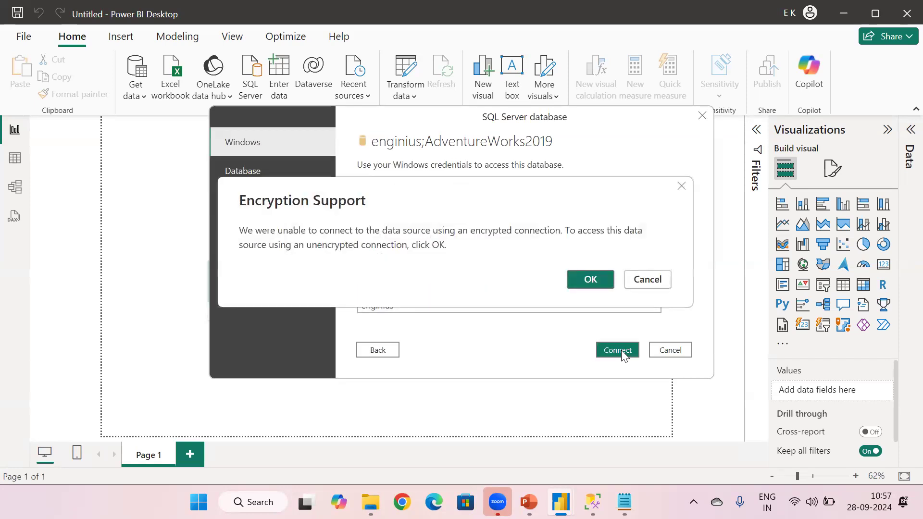
click(587, 281)
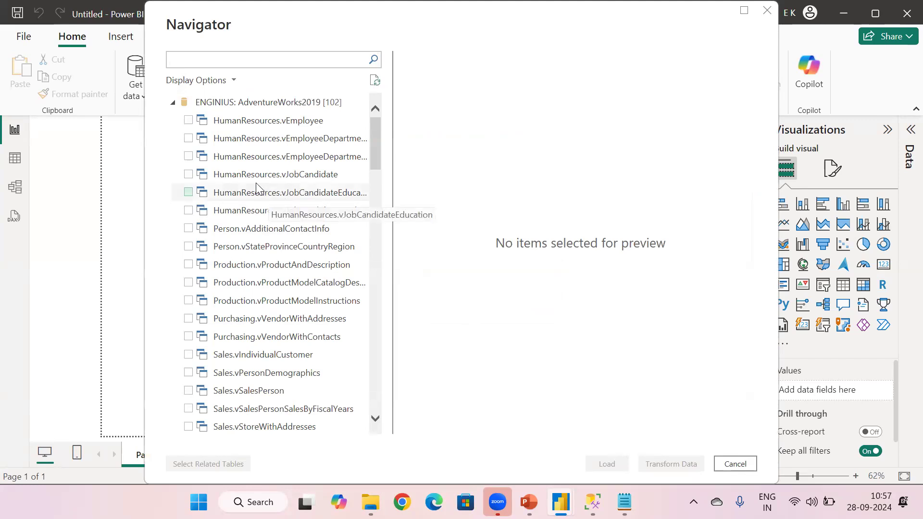
Step: Load the Sales.CountryRegionCurrency and Sales.Currency tables from the Navigator and try to apply the pending query changes
scroll(235, 262, down, 8)
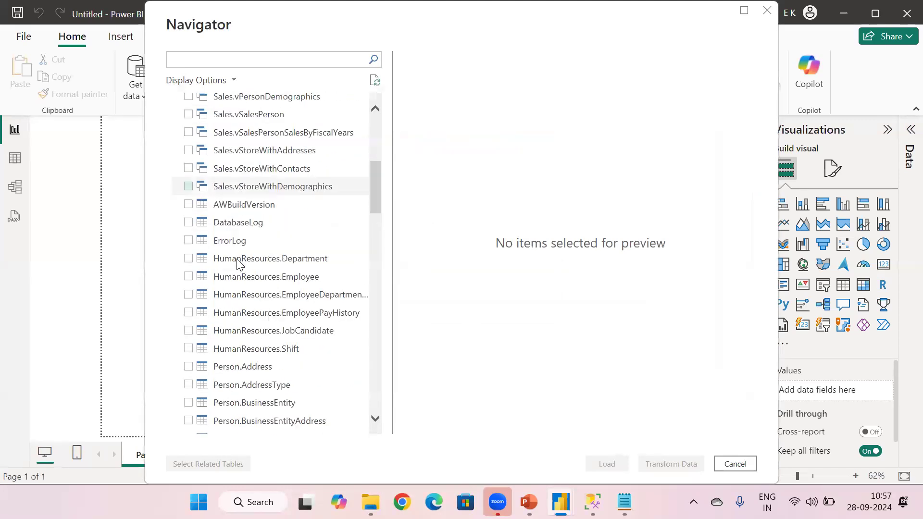
scroll(236, 262, down, 10)
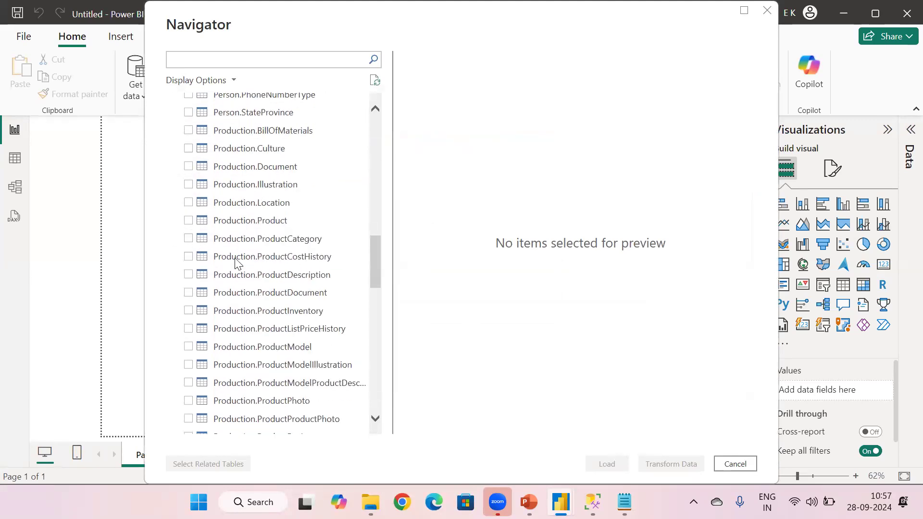
scroll(235, 263, down, 10)
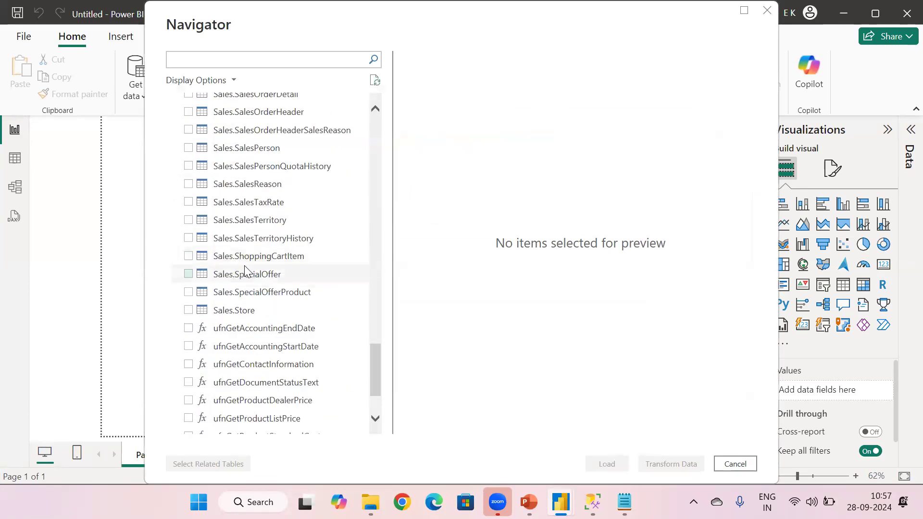
scroll(238, 266, down, 2)
scroll(242, 274, up, 3)
scroll(242, 274, up, 3)
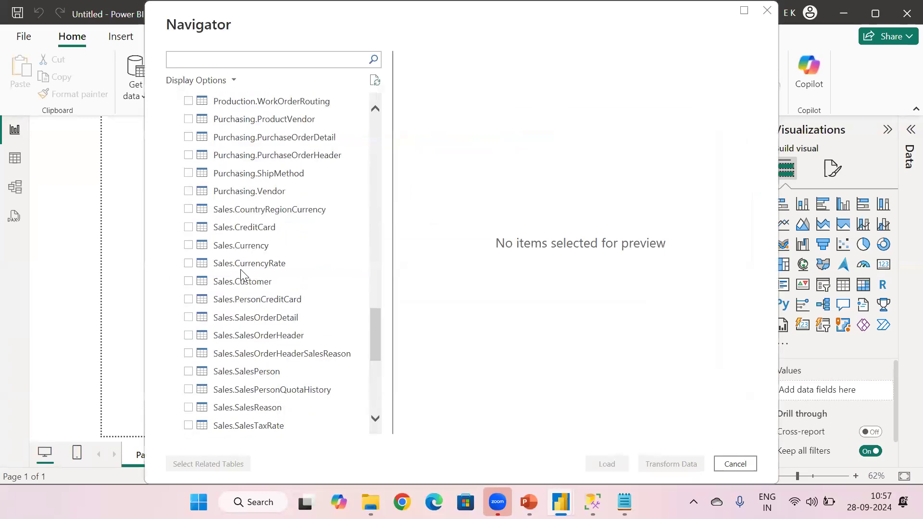
click(188, 210)
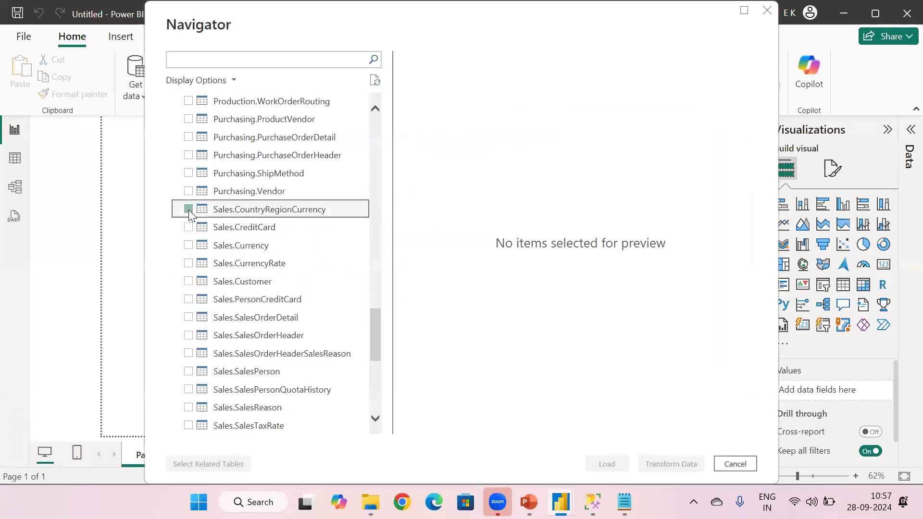
click(188, 245)
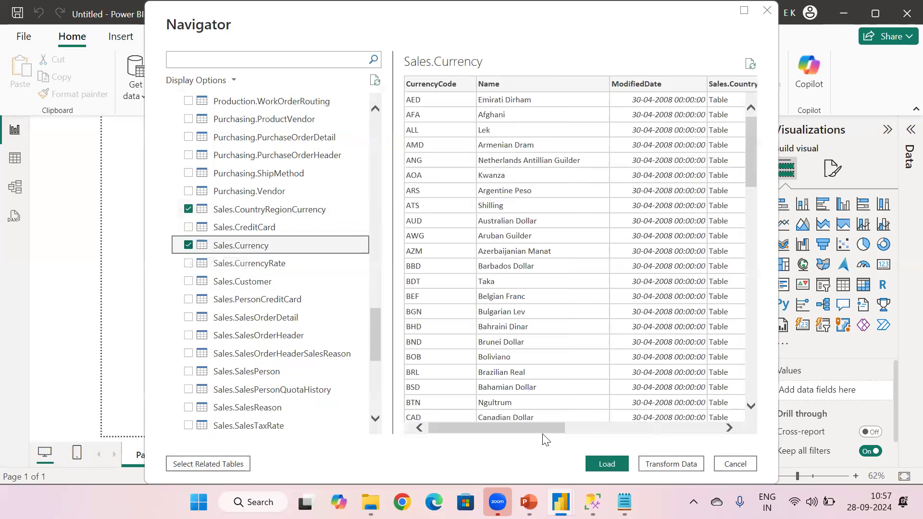
click(604, 463)
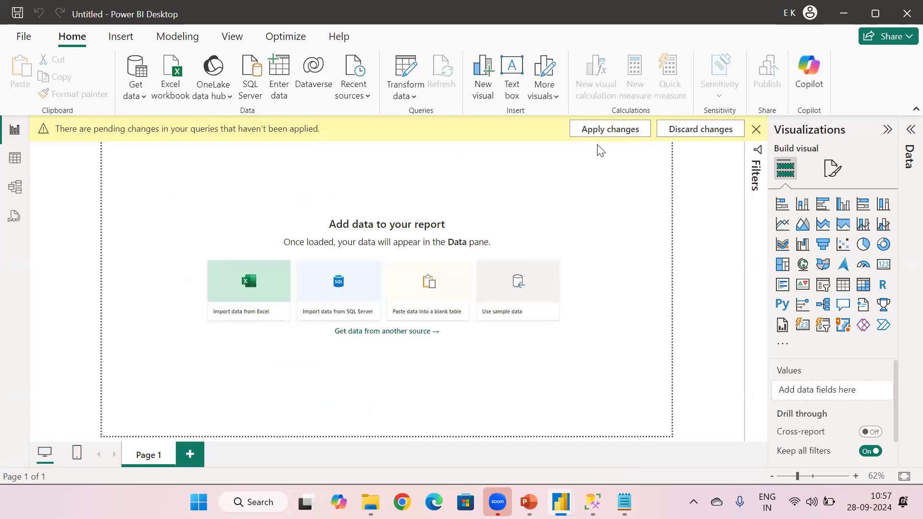
click(606, 130)
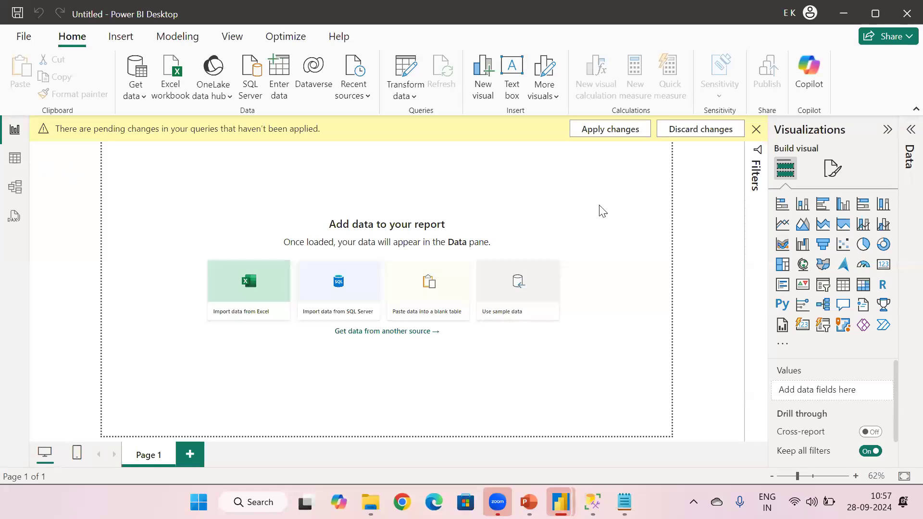
Step: Switch to the earlier report containing Orders_csv and Query1, dismiss its pending-changes notice, and examine its data in Table view
mouse_move(560, 502)
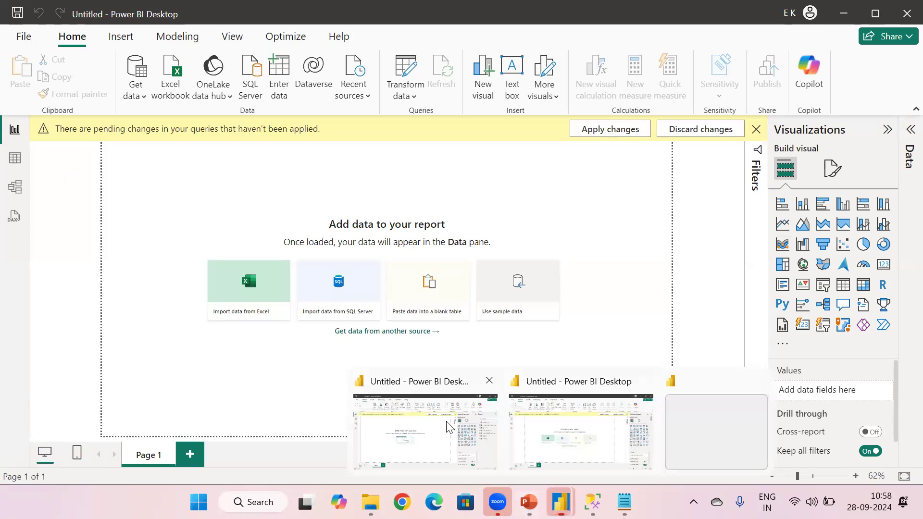
click(453, 429)
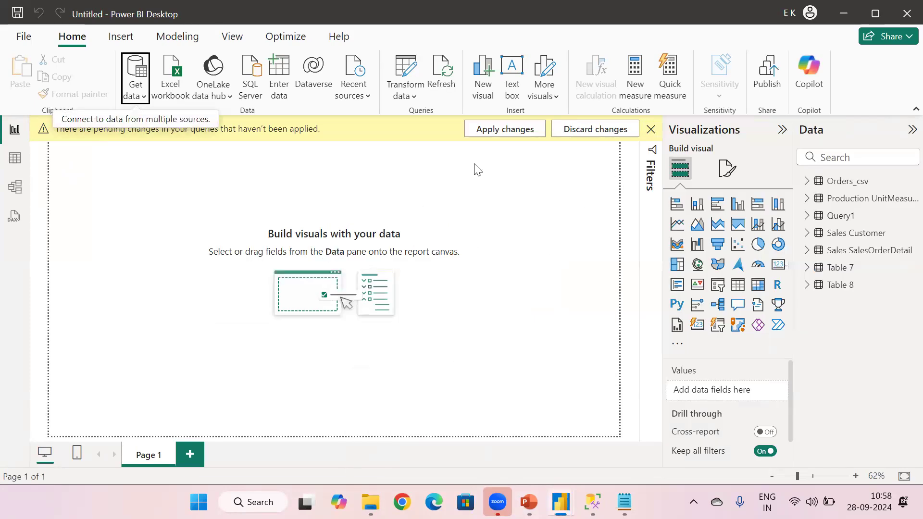
click(652, 130)
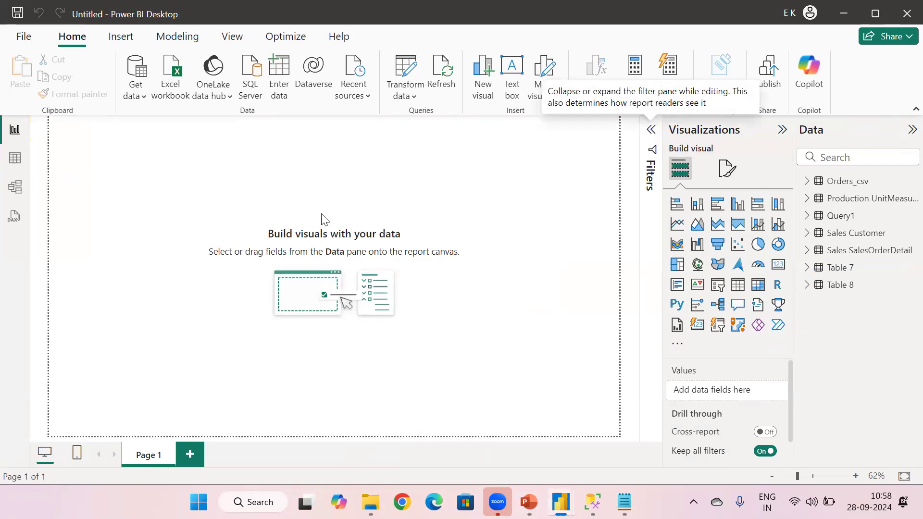
click(22, 162)
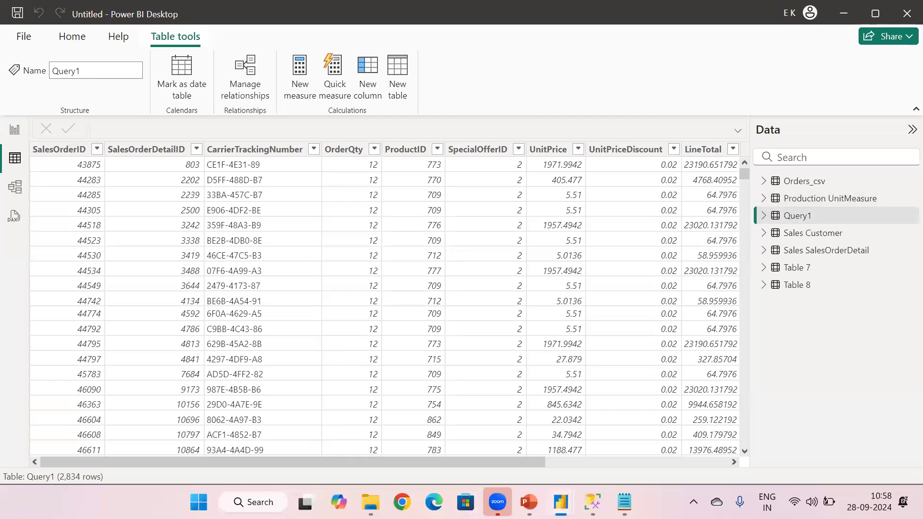
Step: Compare with the new DirectQuery report, return to the earlier report's Table view, and apply its pending query changes
mouse_move(560, 502)
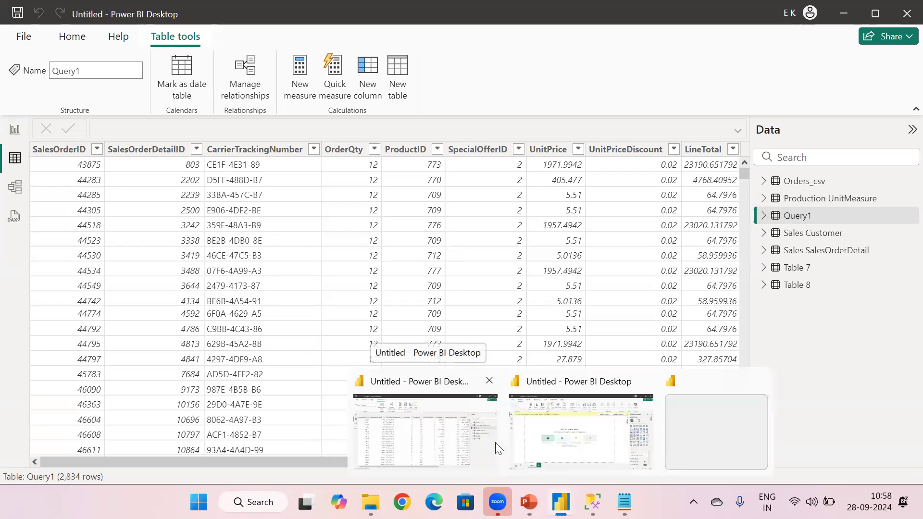
click(542, 439)
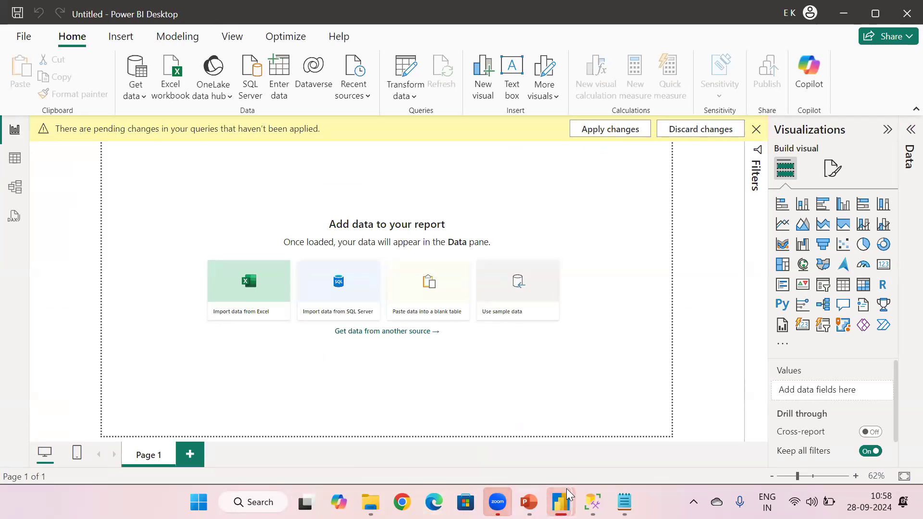
mouse_move(560, 502)
click(411, 434)
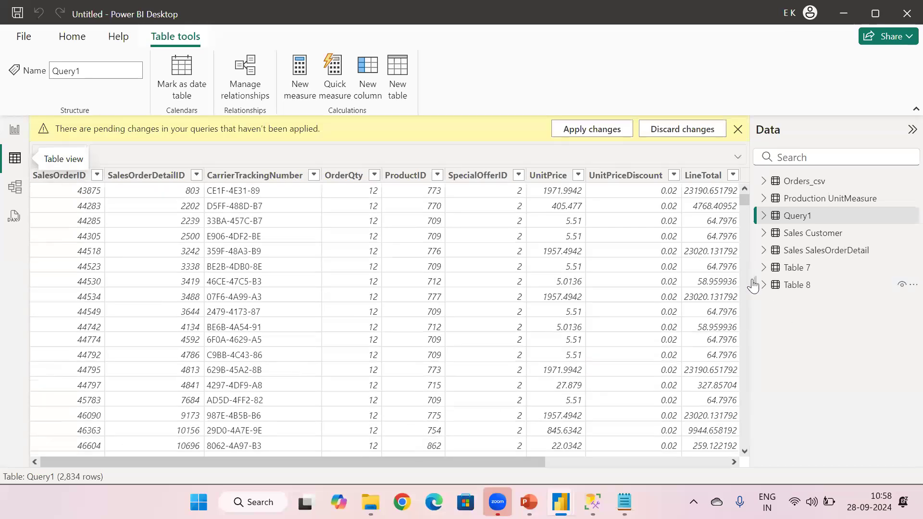
click(594, 128)
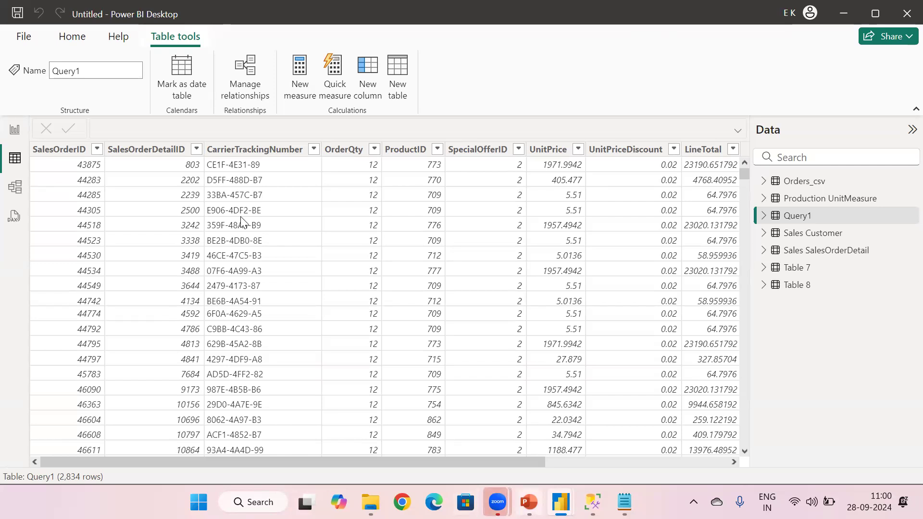
Step: Switch to PowerPoint to view the "Storage modes in Power BI" slide
key(alt+Tab)
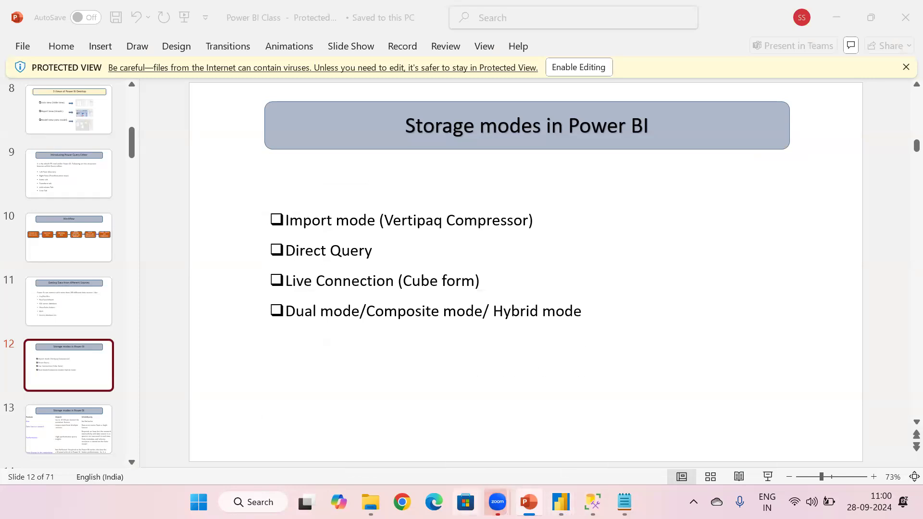
mouse_move(497, 502)
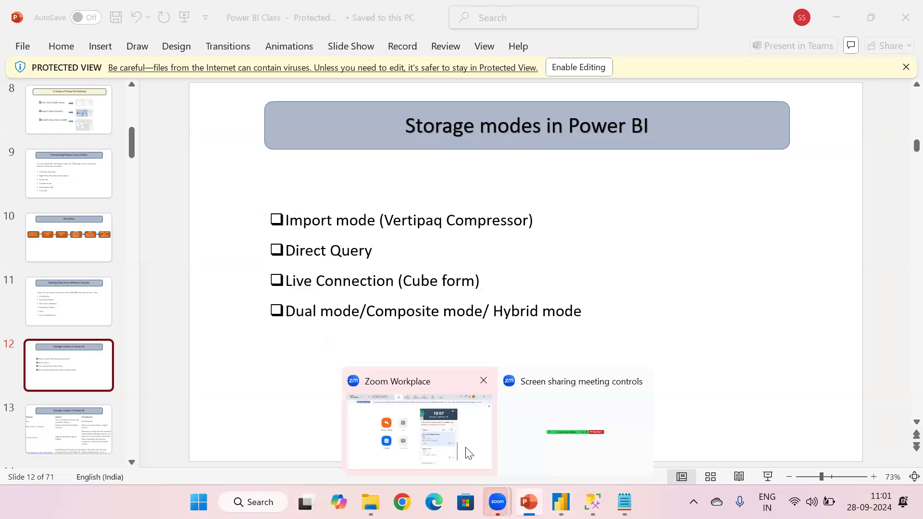